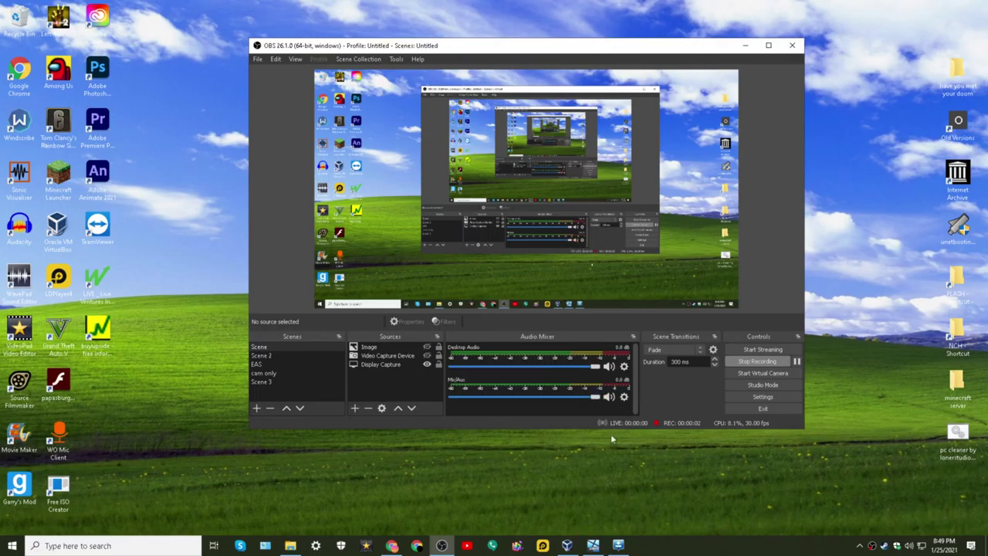
# Set the Mic/Aux audio source's device to Microphone (High Definition Audio Device)
pyautogui.click(623, 397)
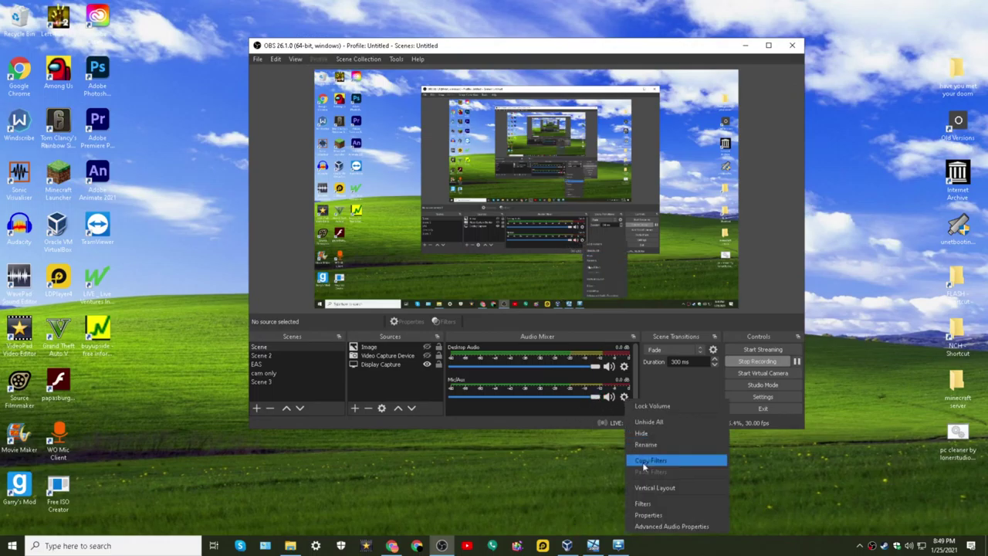
pyautogui.click(656, 515)
pyautogui.click(425, 107)
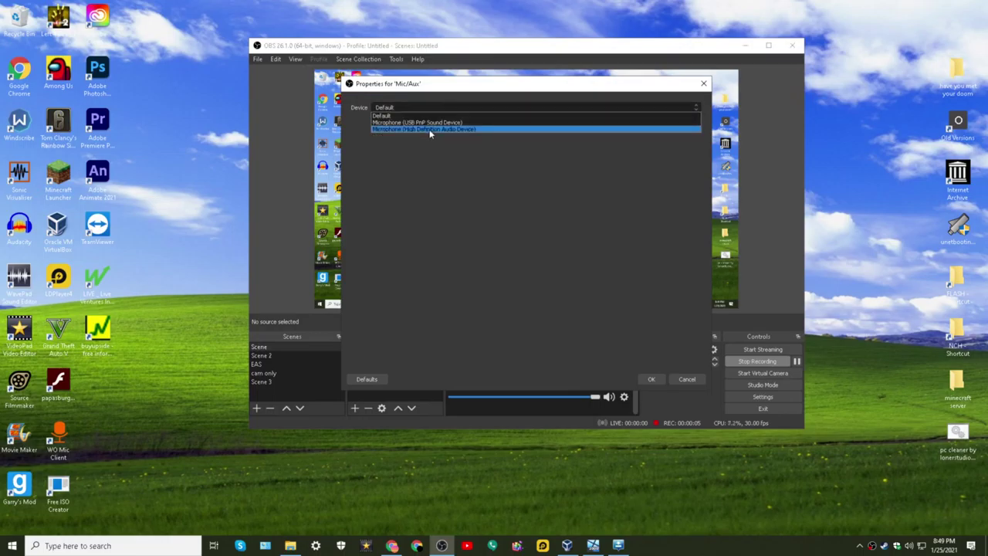
pyautogui.click(429, 128)
pyautogui.click(652, 380)
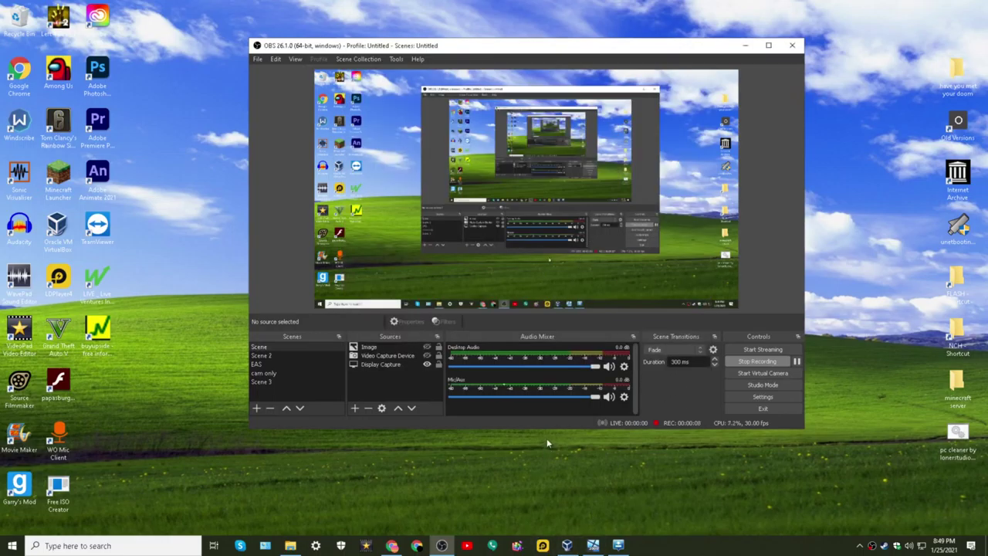
# Switch to Oracle VM VirtualBox Manager and start the "windows xp" virtual machine
pyautogui.click(595, 546)
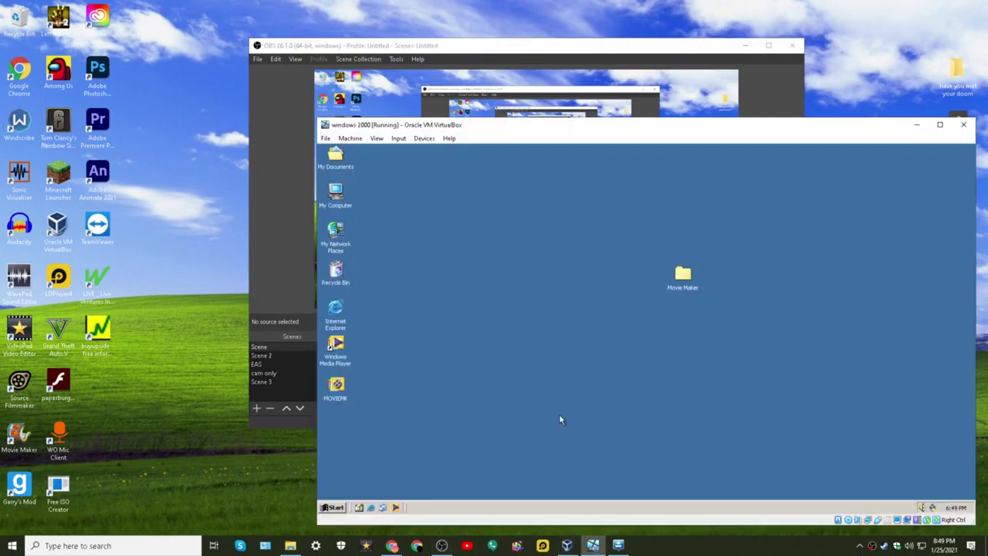
pyautogui.click(915, 125)
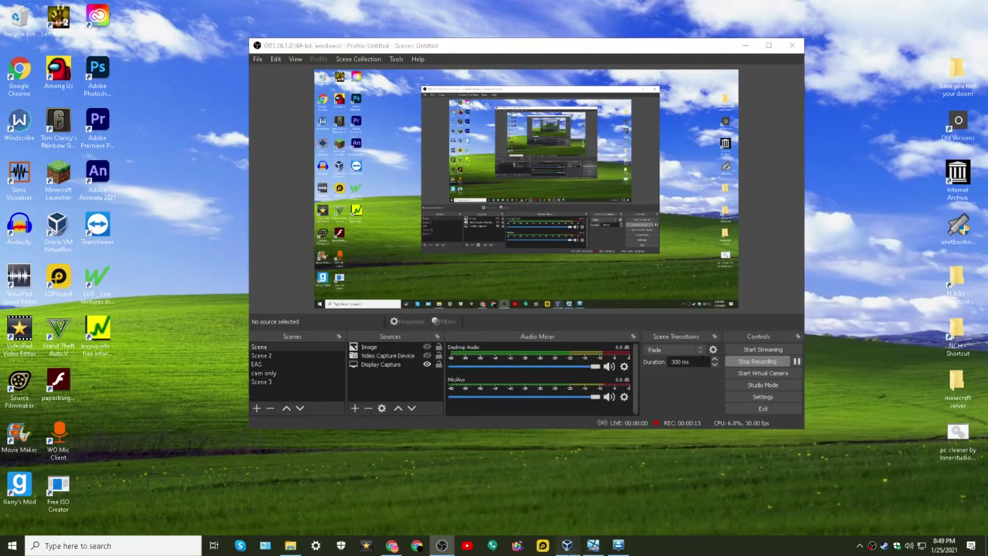
pyautogui.click(567, 545)
pyautogui.click(540, 301)
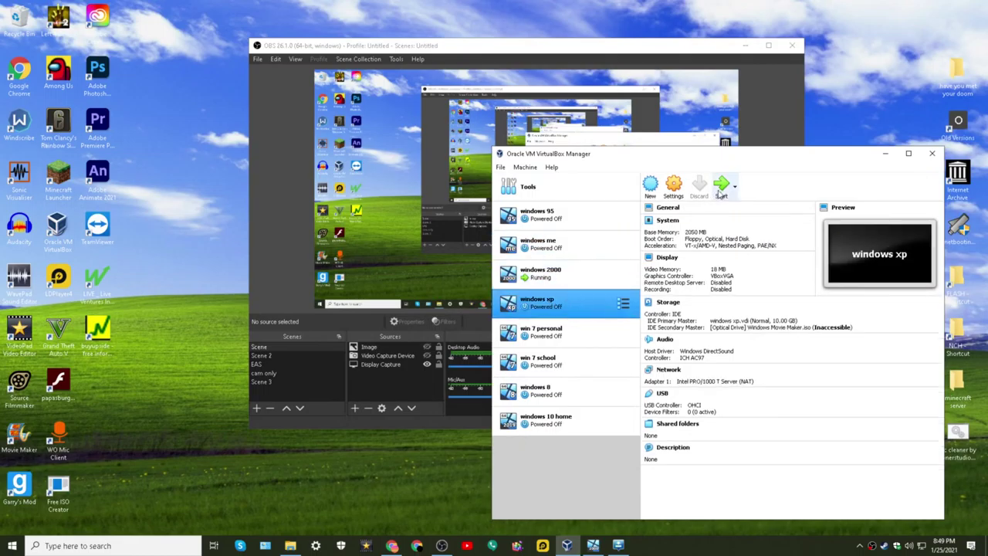
pyautogui.click(722, 190)
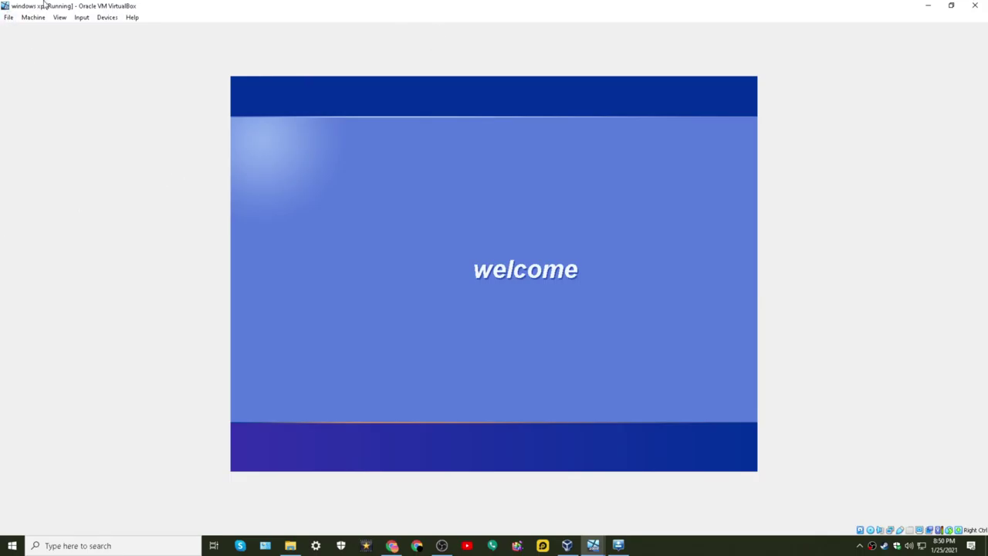
# Switch the Windows XP virtual machine's audio output off and back on
pyautogui.click(109, 18)
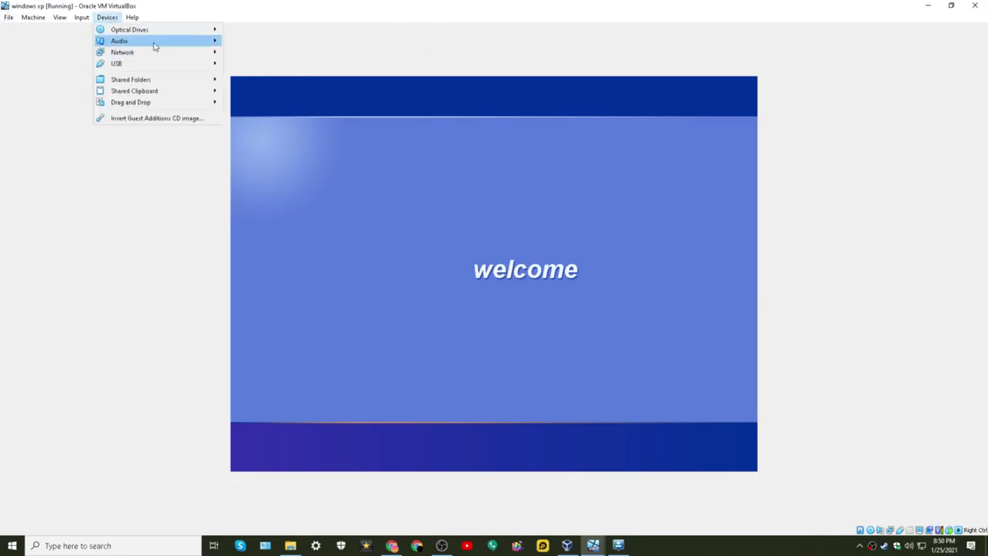
pyautogui.moveTo(155, 41)
pyautogui.click(262, 44)
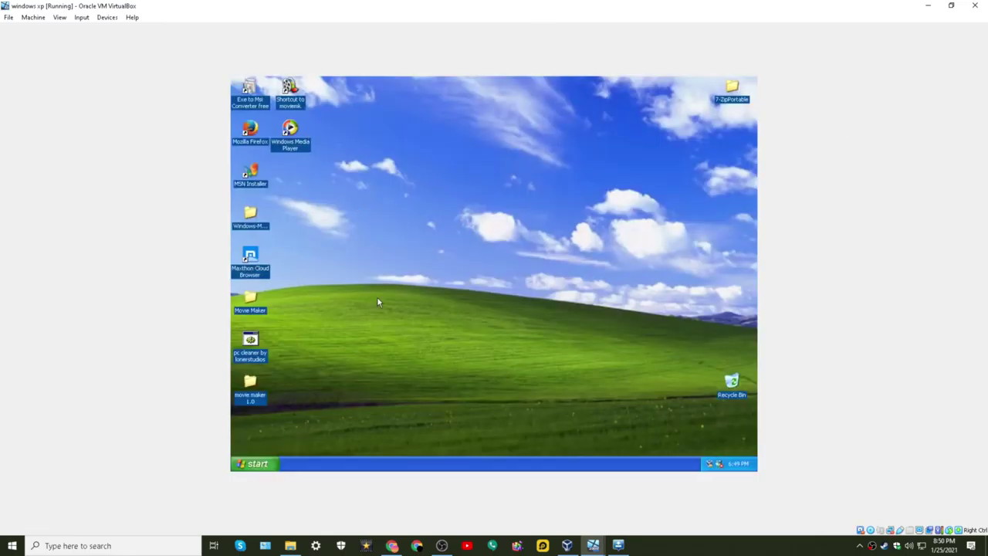
pyautogui.click(109, 17)
pyautogui.moveTo(147, 39)
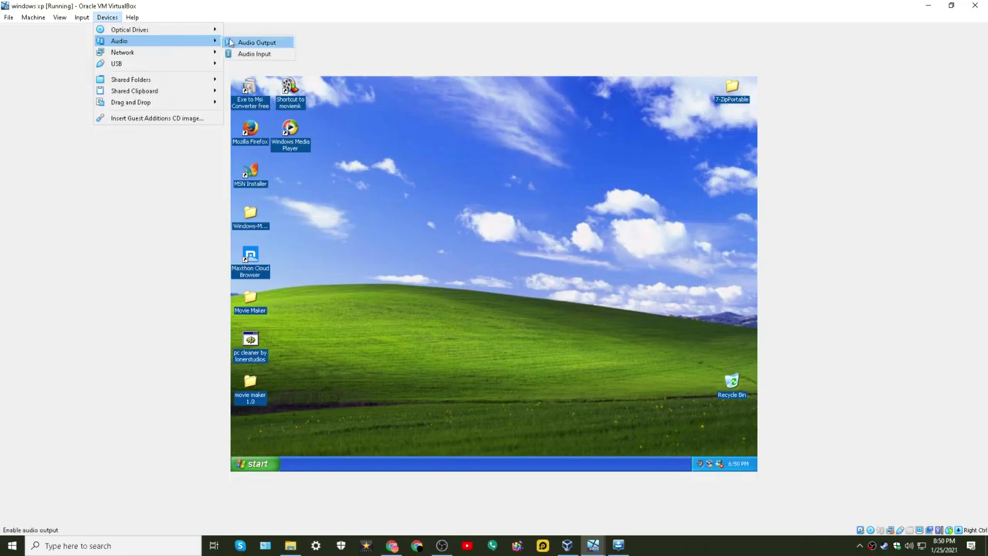
pyautogui.click(247, 39)
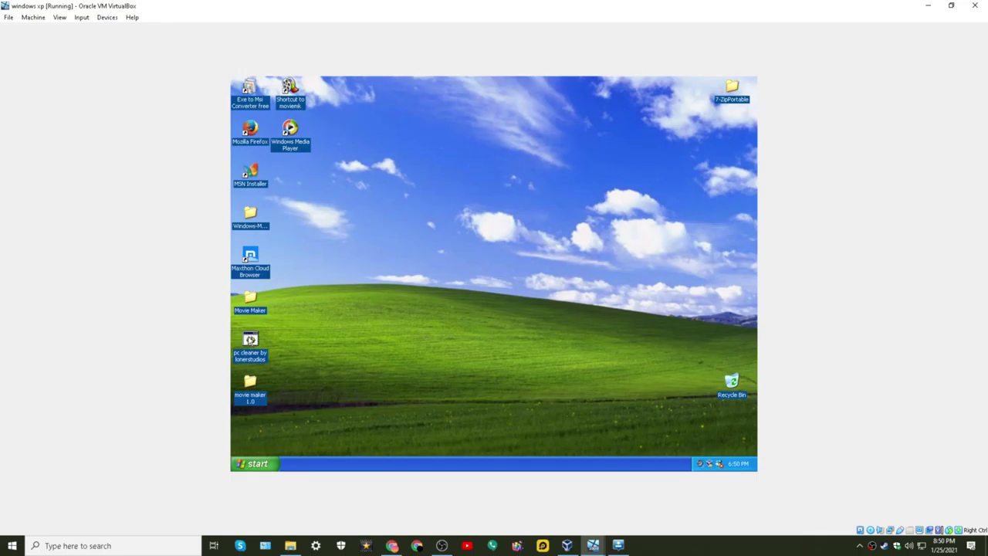
pyautogui.click(250, 340)
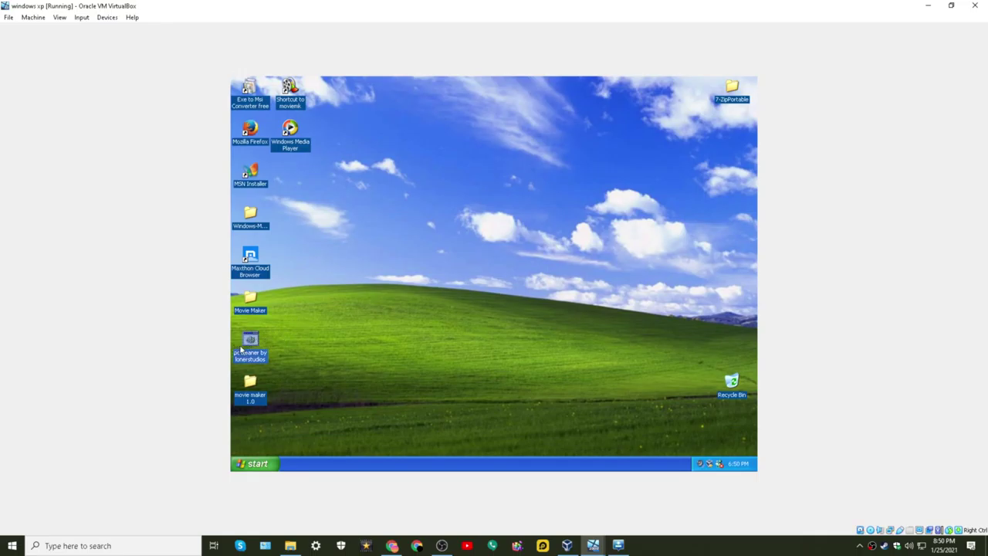
pyautogui.click(354, 333)
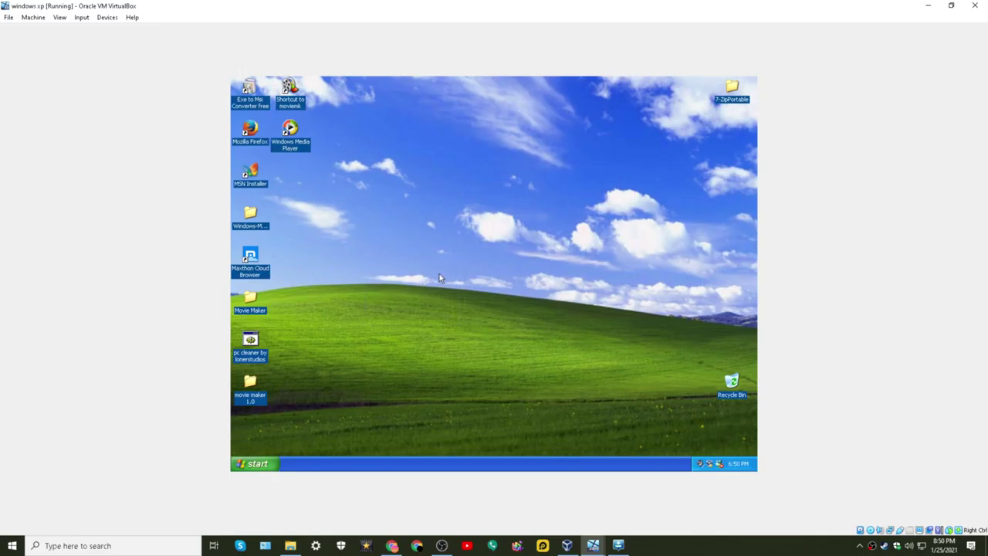
# Examine the Windows version and hardware details in Control Panel's System Properties, and close both windows
pyautogui.click(261, 466)
pyautogui.click(285, 427)
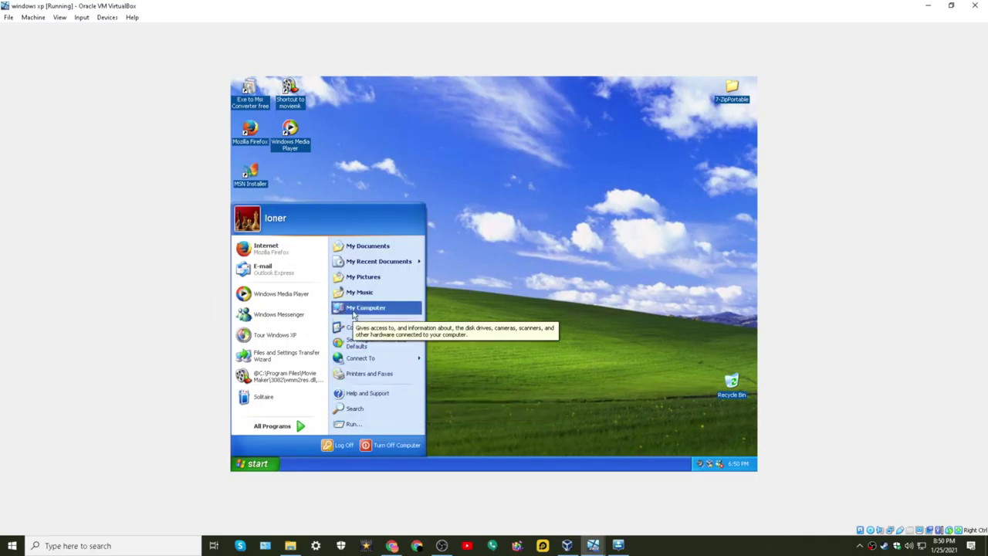
pyautogui.click(368, 329)
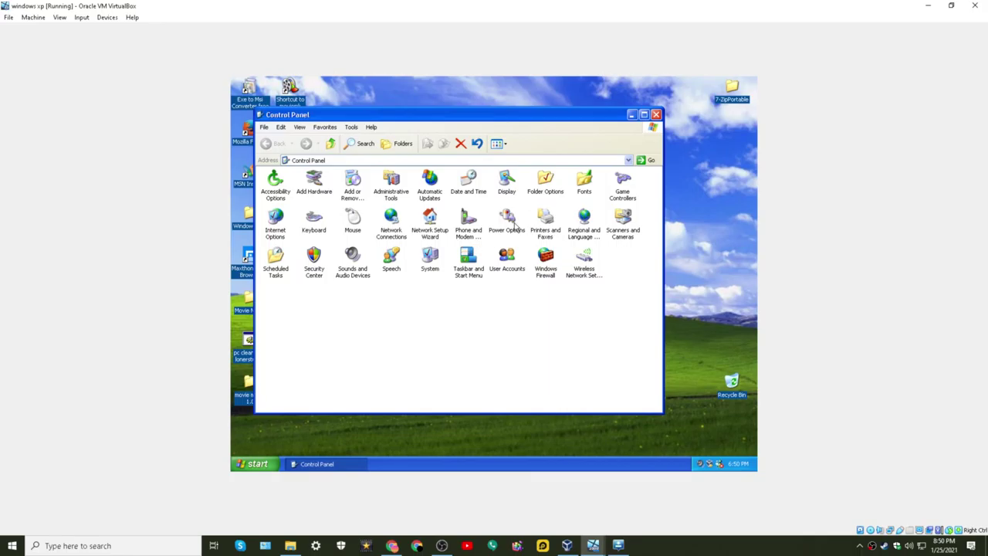
pyautogui.doubleClick(426, 260)
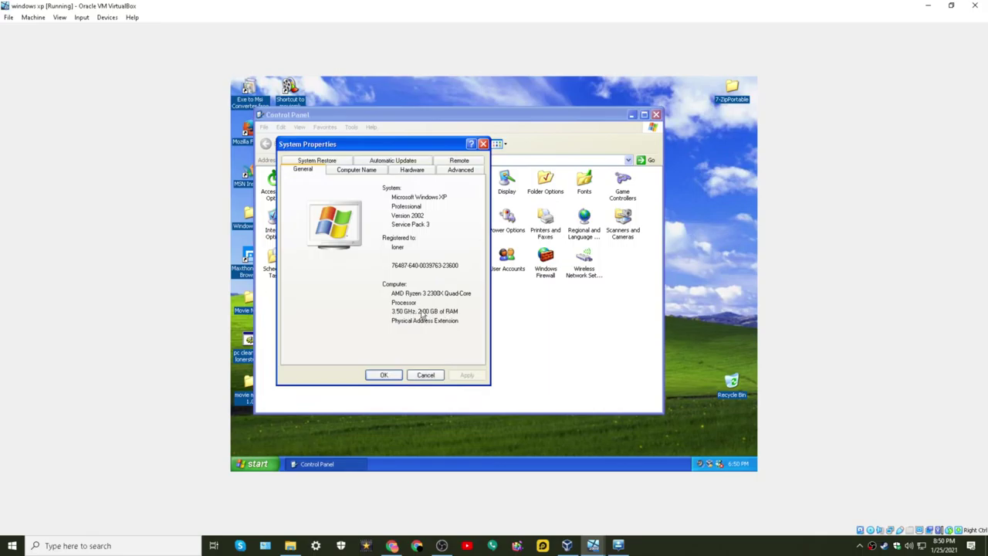
pyautogui.click(425, 375)
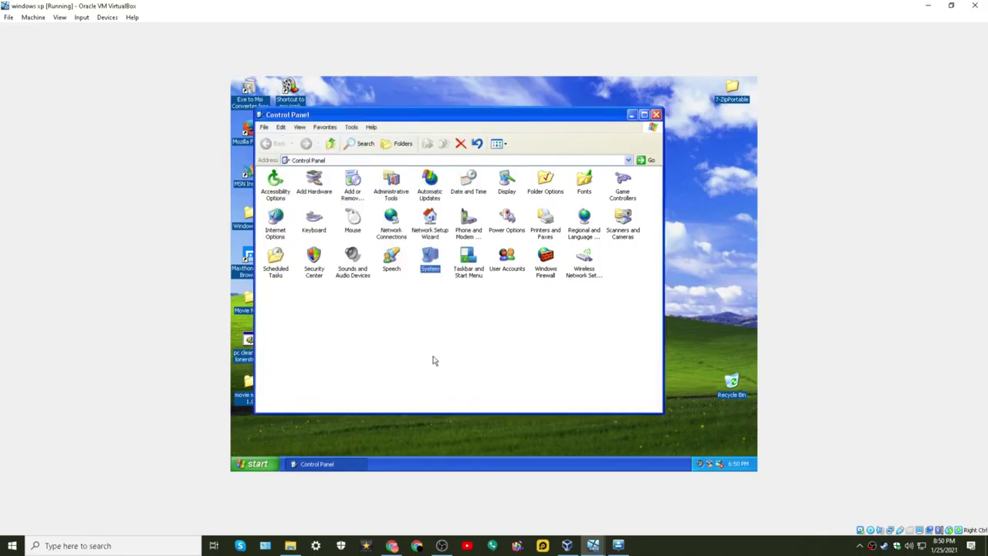
pyautogui.click(656, 114)
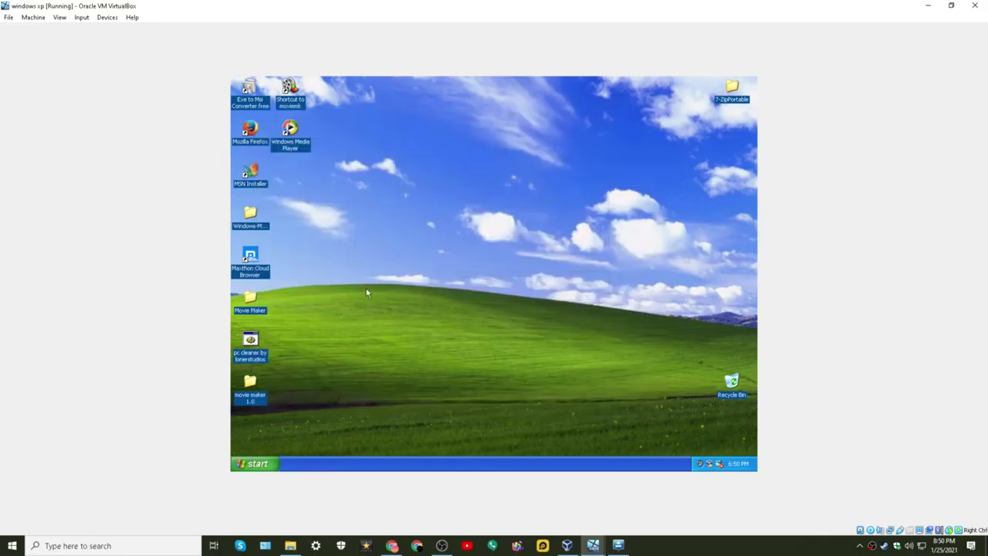
# Apply the Half-Life 2 skin to Windows Media Player and move the player to the upper-right corner of the XP desktop
pyautogui.doubleClick(292, 133)
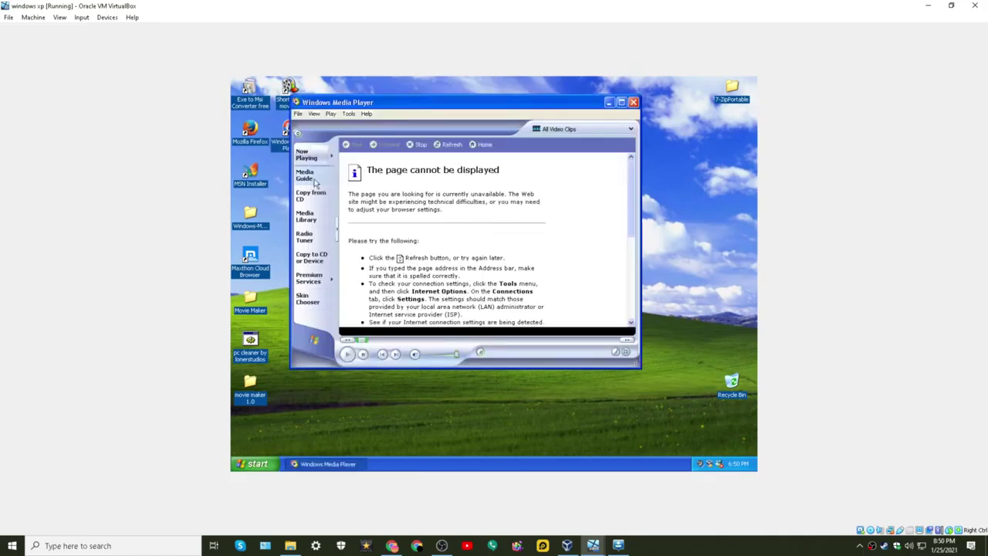
pyautogui.click(306, 299)
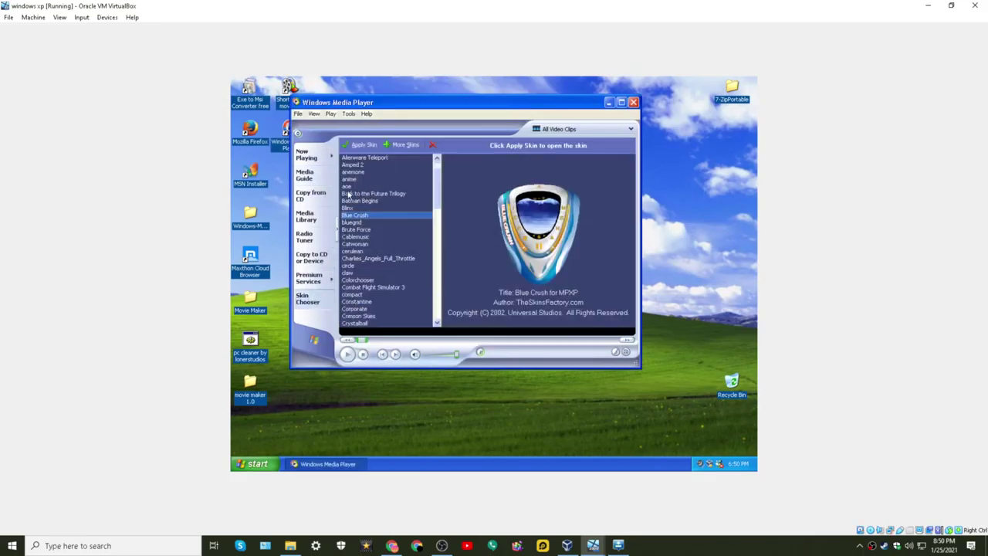
pyautogui.click(356, 159)
pyautogui.click(366, 179)
pyautogui.click(369, 244)
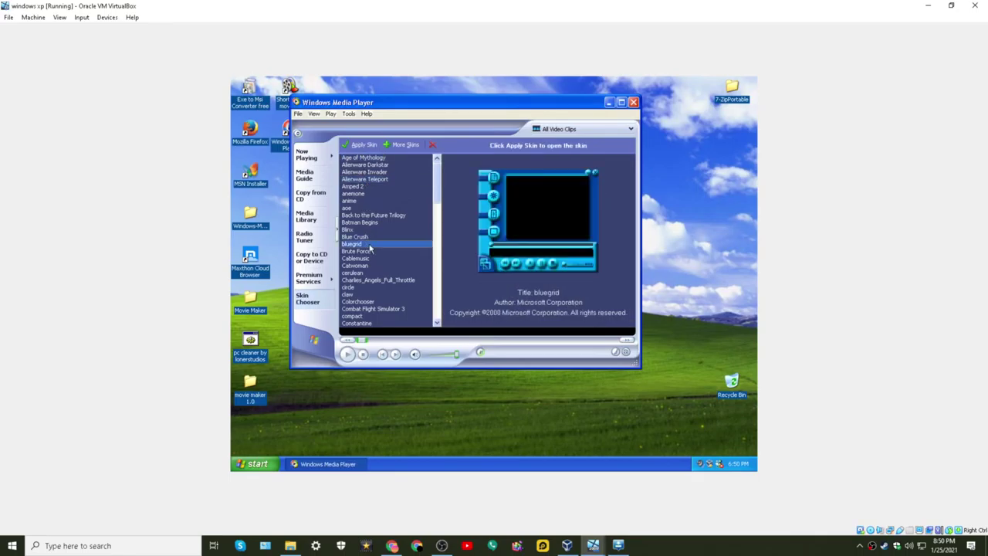
pyautogui.scroll(-3, 368, 226)
pyautogui.scroll(-7, 377, 284)
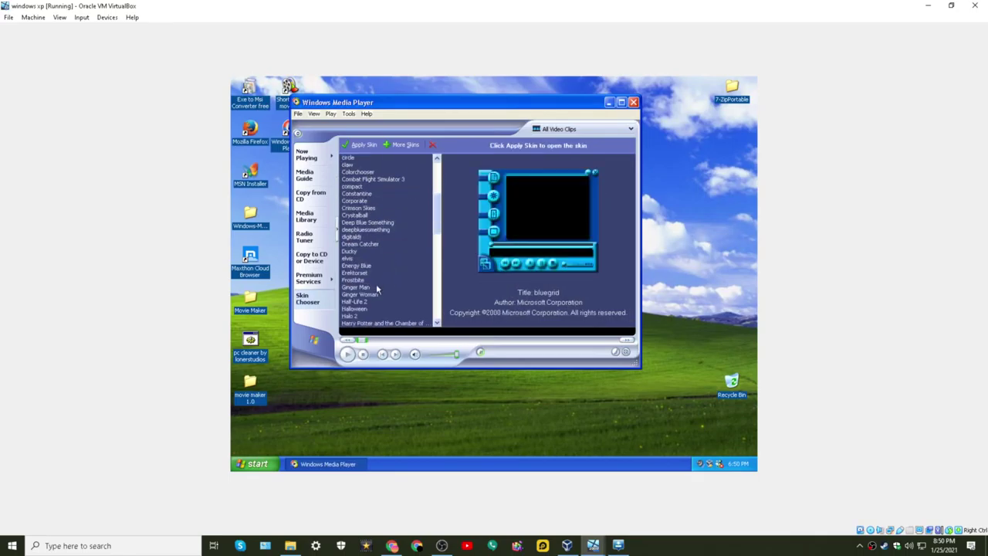
pyautogui.doubleClick(364, 216)
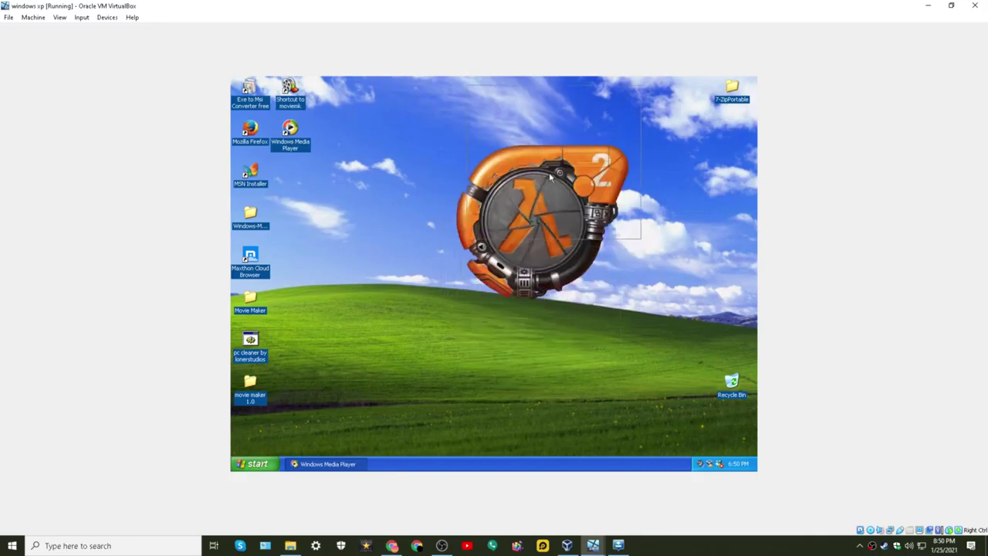
pyautogui.moveTo(540, 292); pyautogui.dragTo(534, 232)
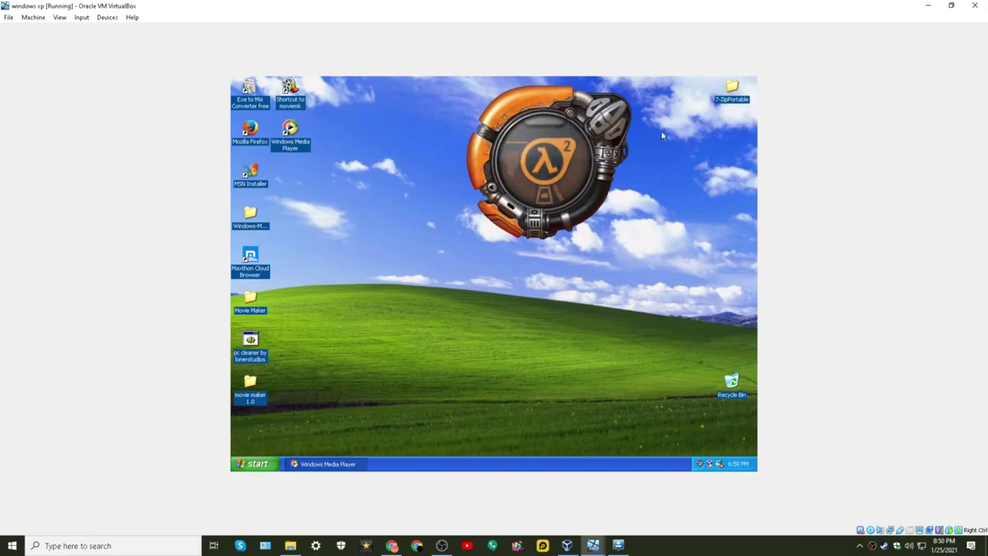
pyautogui.moveTo(749, 129); pyautogui.dragTo(739, 120)
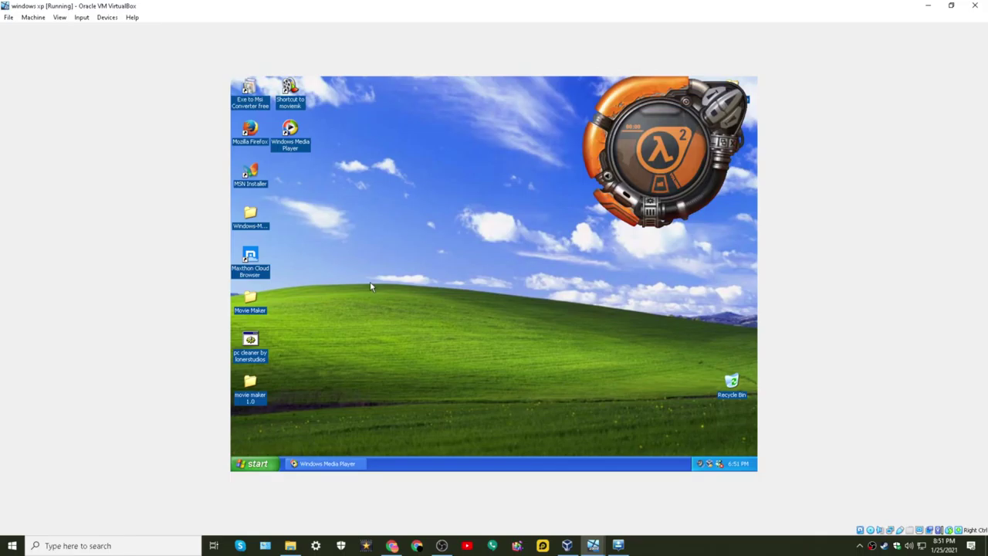
# Switch to Chrome on the host and find Windscribe's download page for Windows XP in a new tab
pyautogui.click(257, 463)
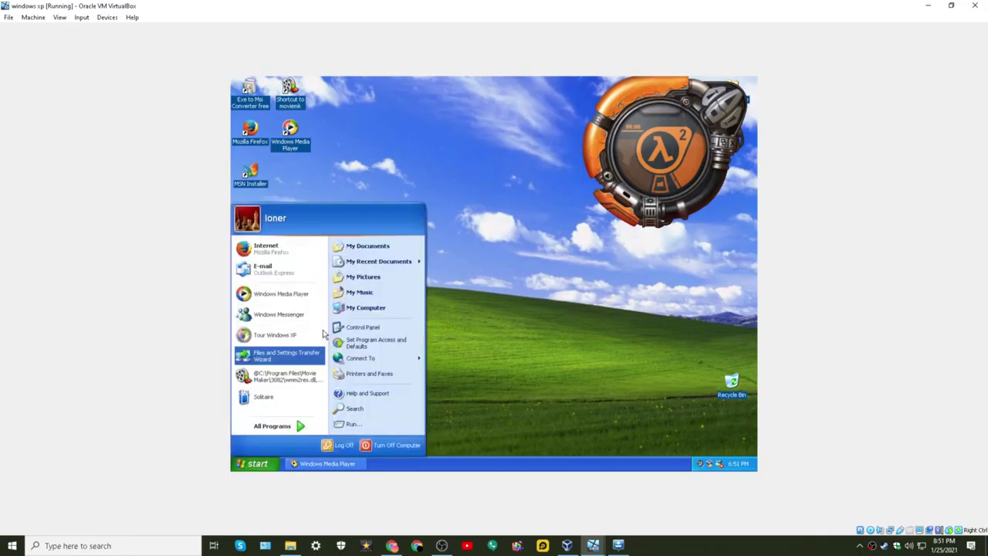
pyautogui.click(392, 545)
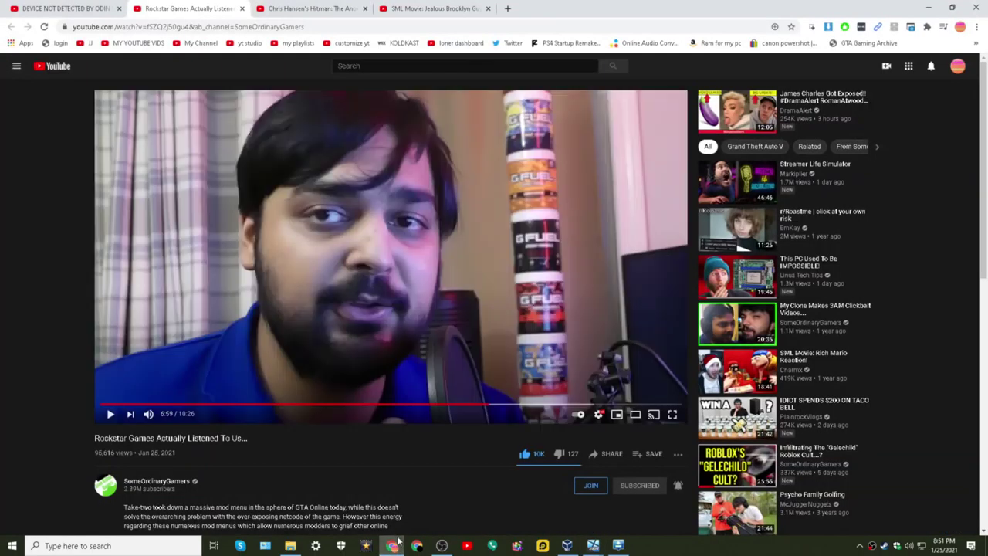
pyautogui.click(506, 8)
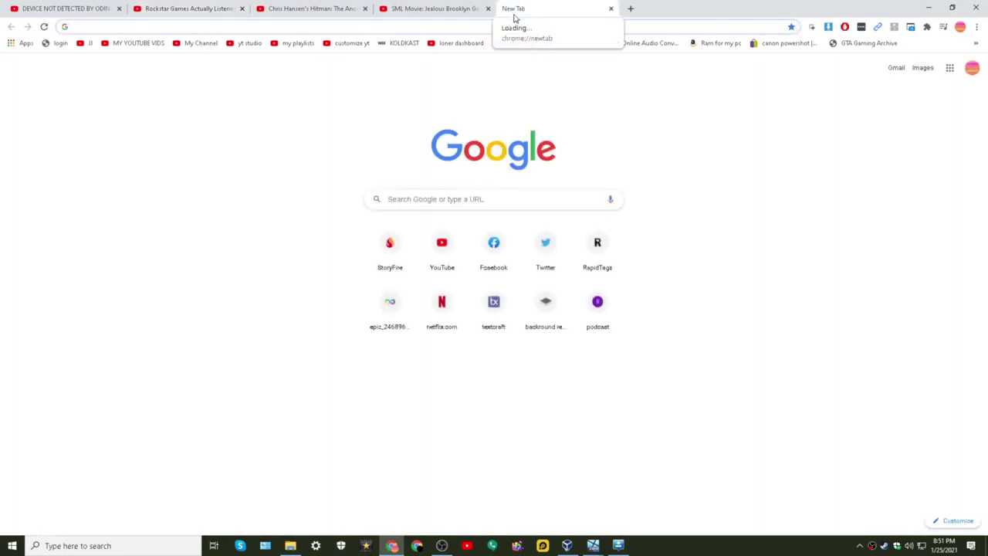
pyautogui.write('windscri')
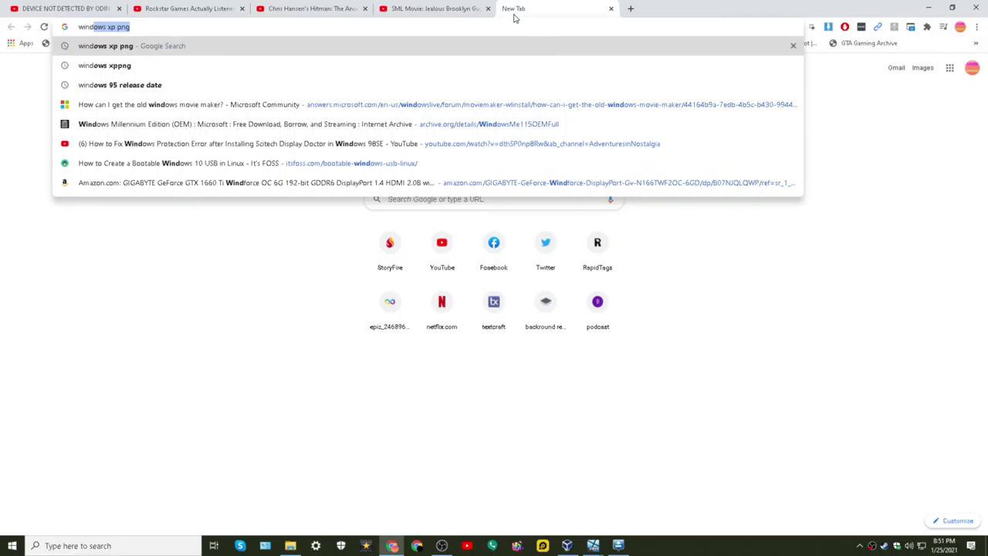
pyautogui.write('be windows xp ed')
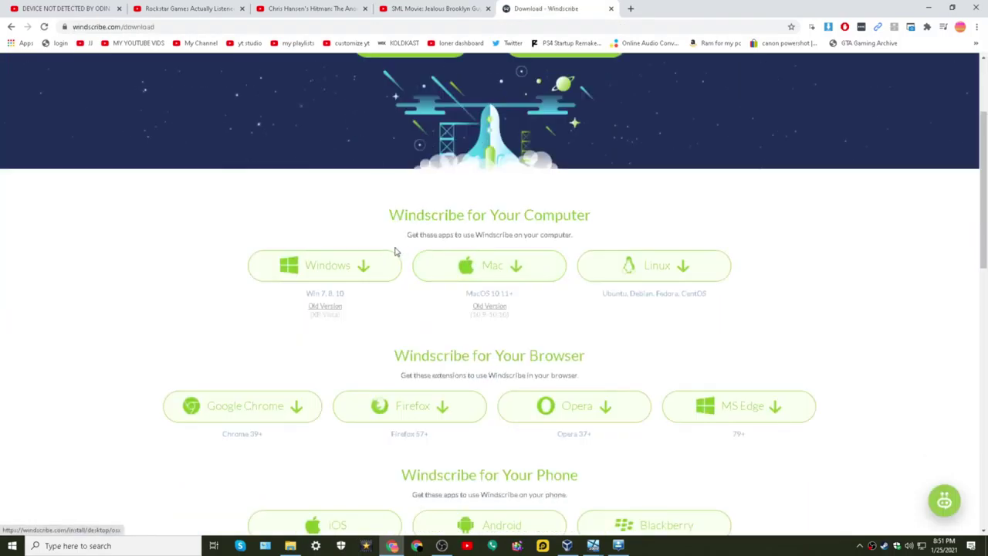
# Download the old Windscribe version for Windows XP and Vista
pyautogui.click(331, 306)
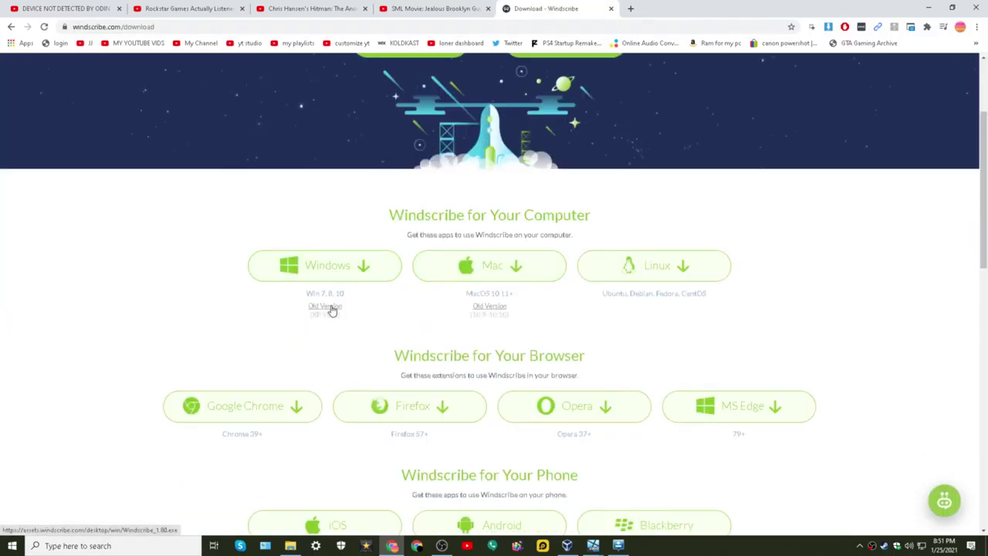
pyautogui.scroll(-1, 280, 285)
pyautogui.click(267, 319)
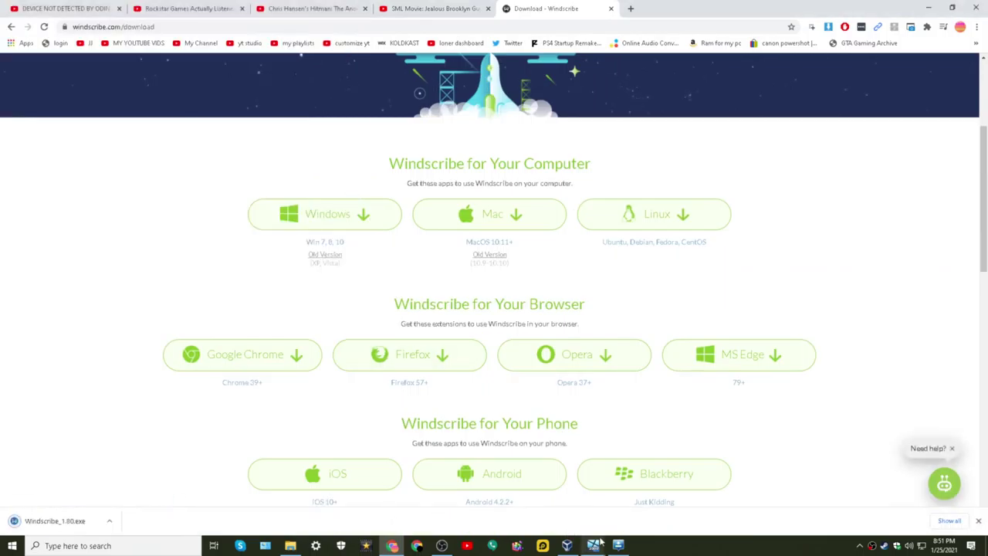
# Copy Windscribe_1.80 from the host's Downloads folder onto the Windows XP virtual machine's desktop
pyautogui.click(629, 521)
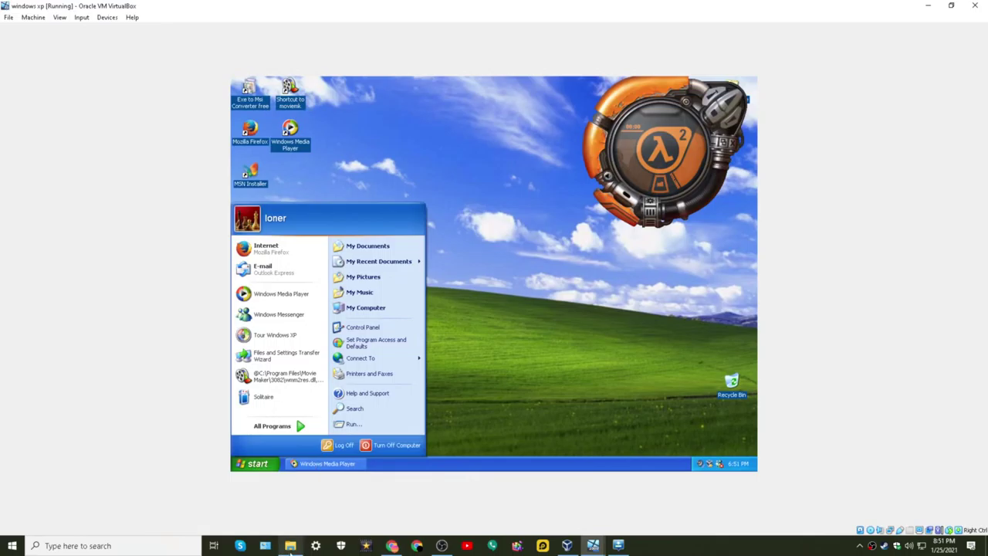
pyautogui.click(290, 545)
pyautogui.click(538, 183)
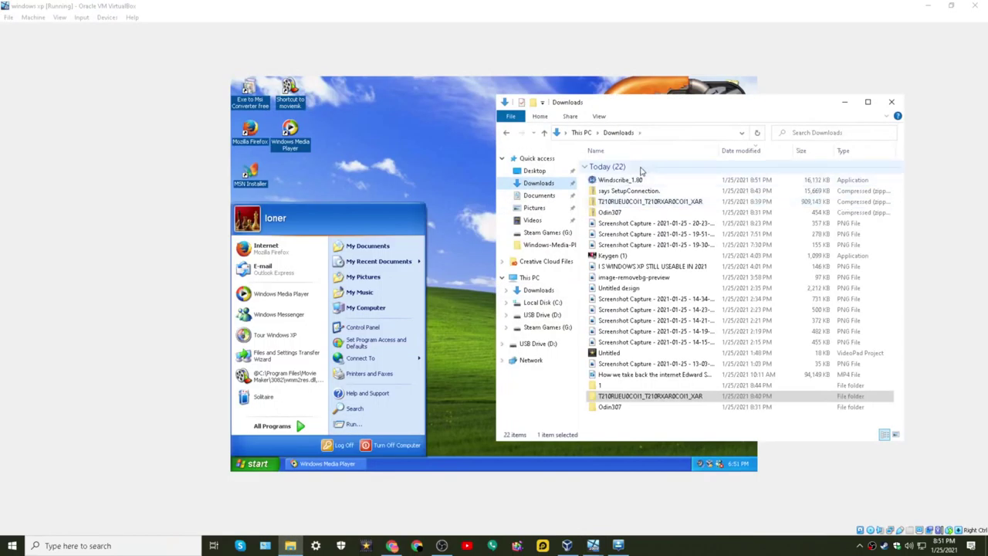
pyautogui.click(640, 180)
pyautogui.moveTo(561, 189); pyautogui.dragTo(706, 135)
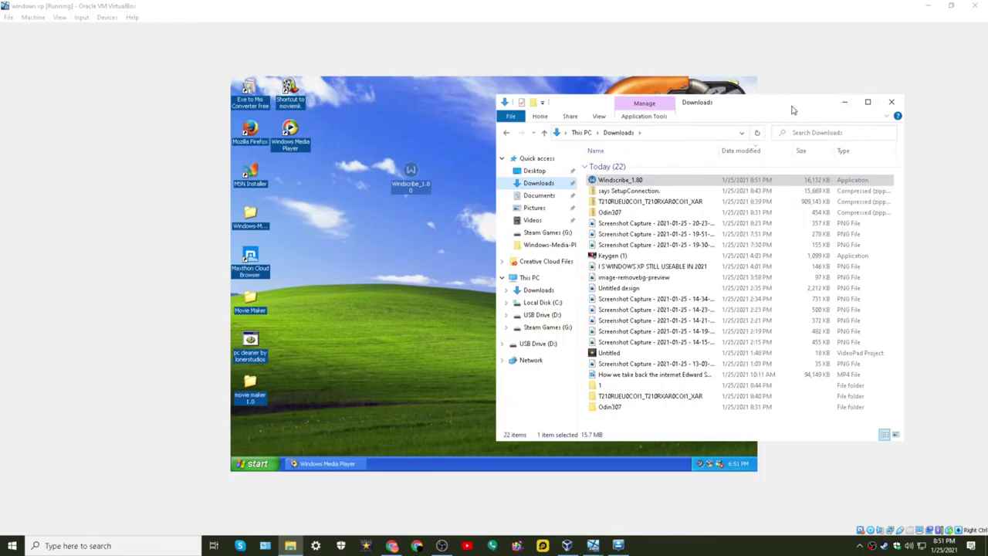
# Close the host's Downloads window and inspect the Compatibility and General properties of the Mozilla Firefox desktop shortcut
pyautogui.click(891, 101)
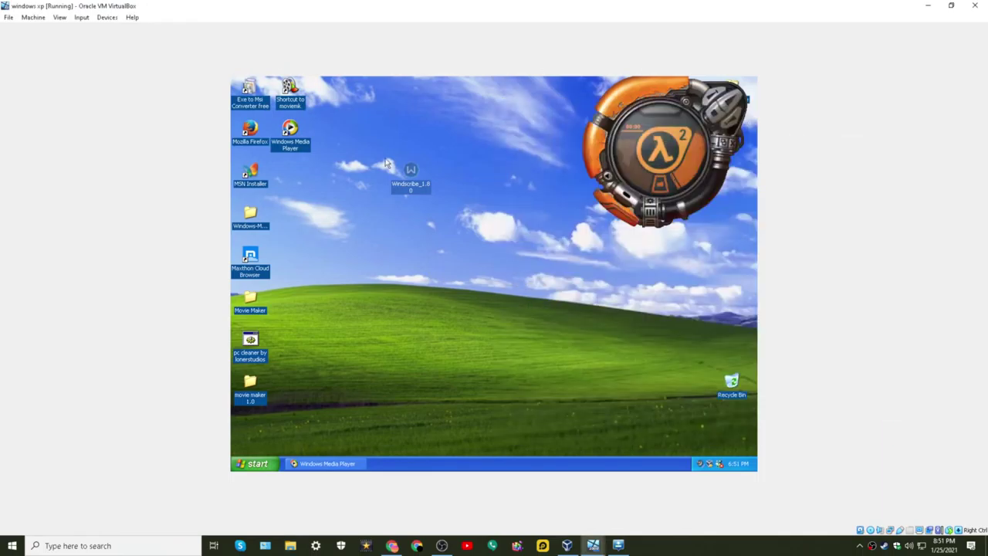
pyautogui.rightClick(248, 133)
pyautogui.click(284, 233)
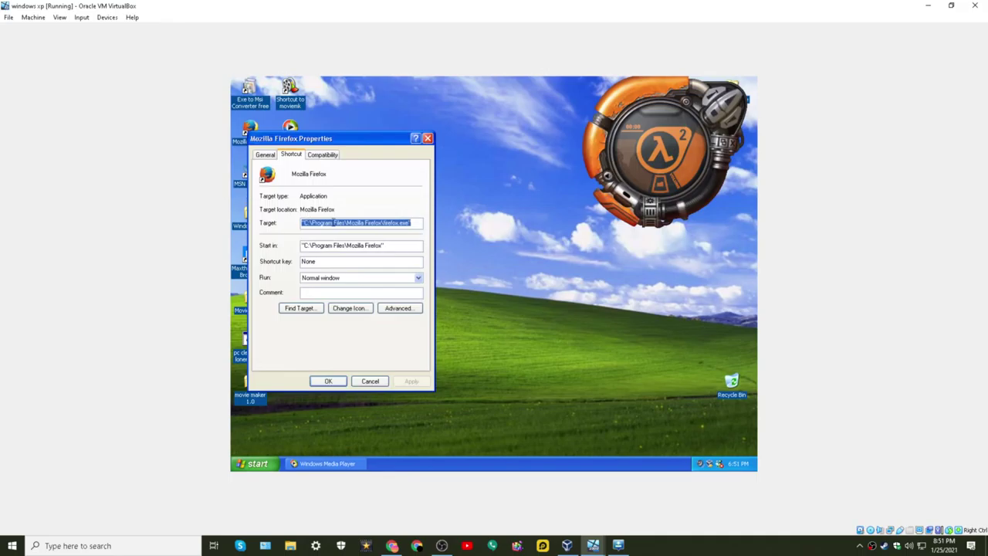
pyautogui.click(328, 156)
pyautogui.click(266, 155)
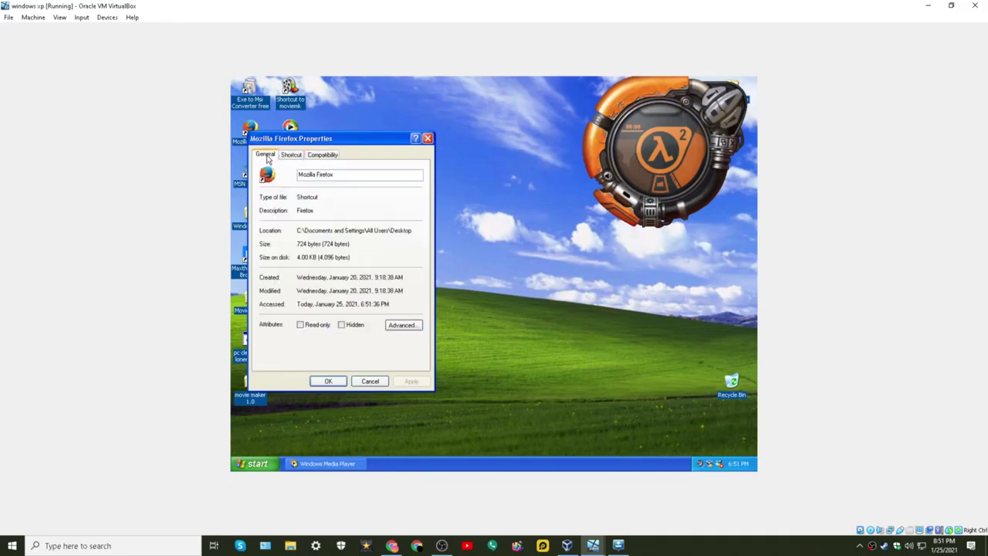
pyautogui.click(427, 138)
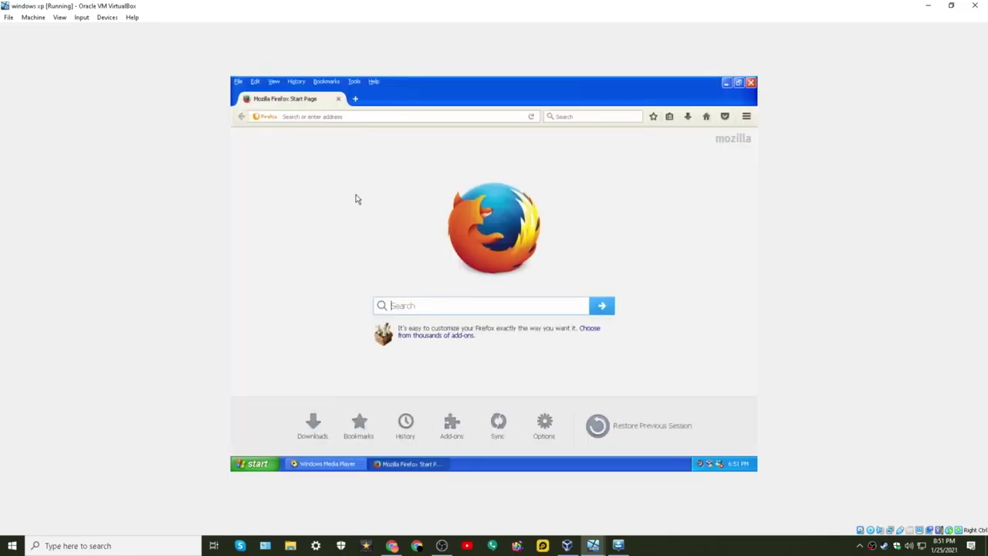
# Open Firefox's options and view its update settings in the Advanced category
pyautogui.click(544, 424)
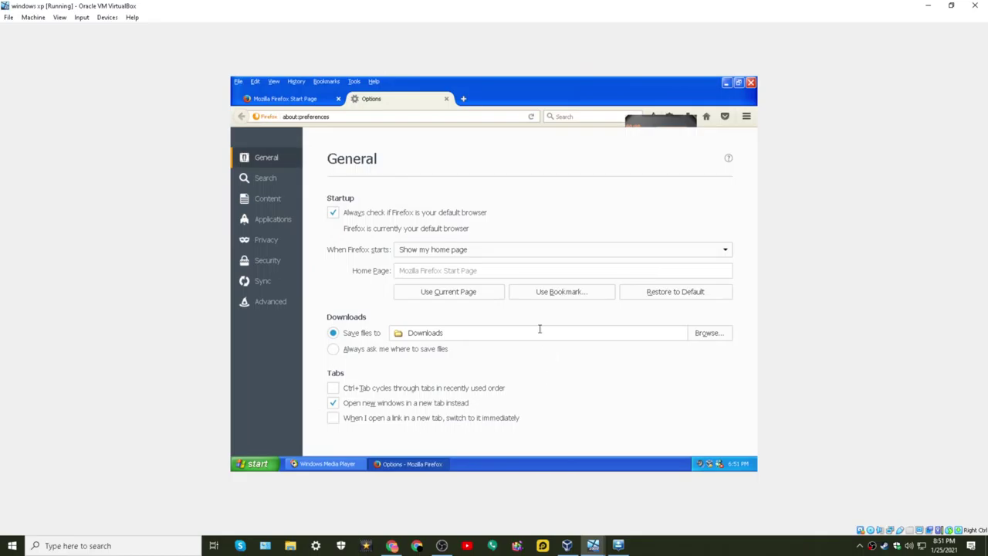
pyautogui.click(270, 302)
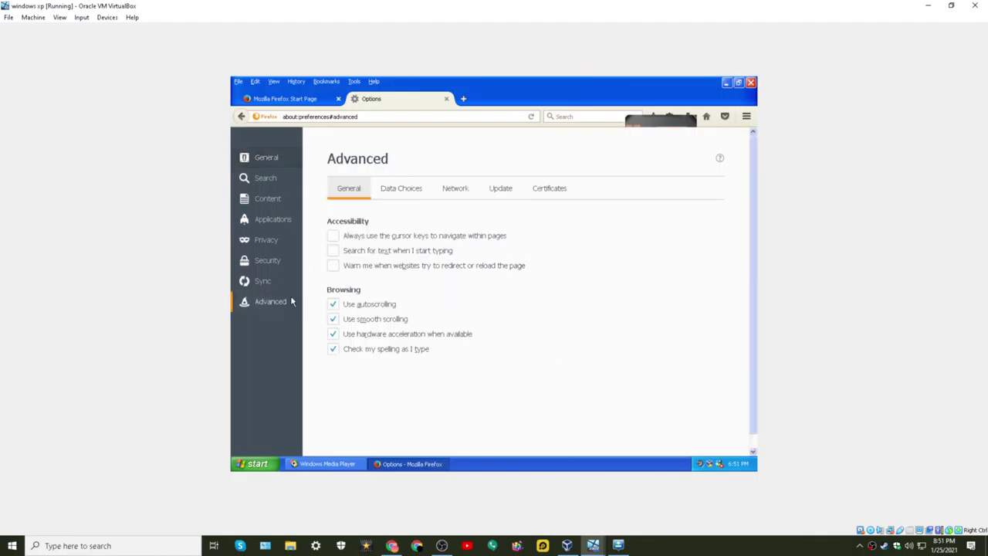
pyautogui.click(498, 189)
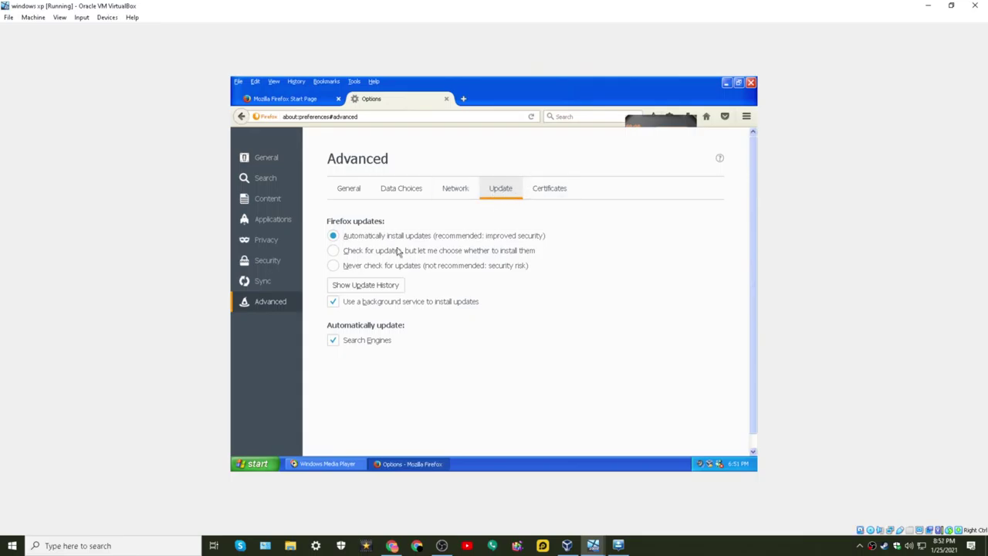
# Look through Firefox's option pages, including General, Search, Content, Applications, Privacy, Security, Sync and Advanced
pyautogui.click(261, 158)
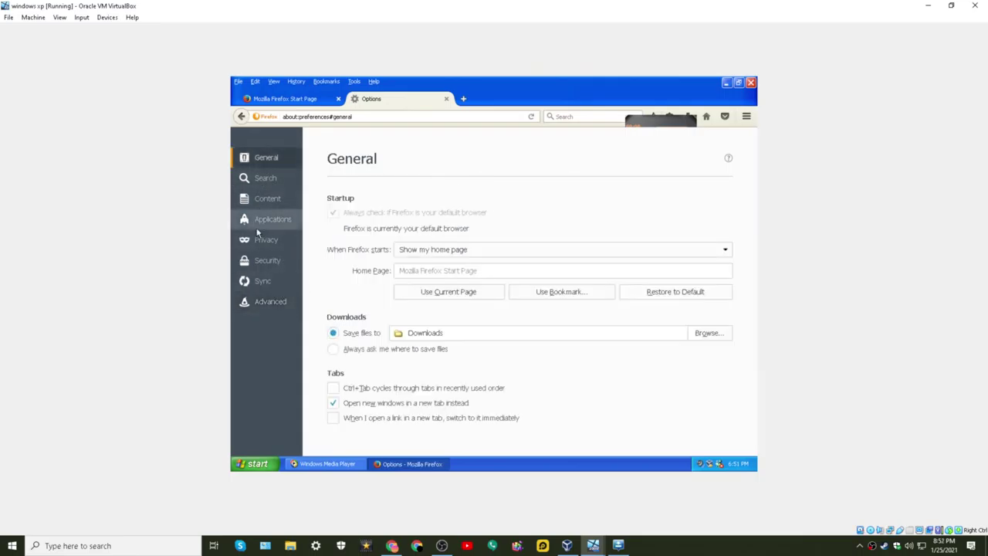
pyautogui.click(276, 219)
pyautogui.click(267, 198)
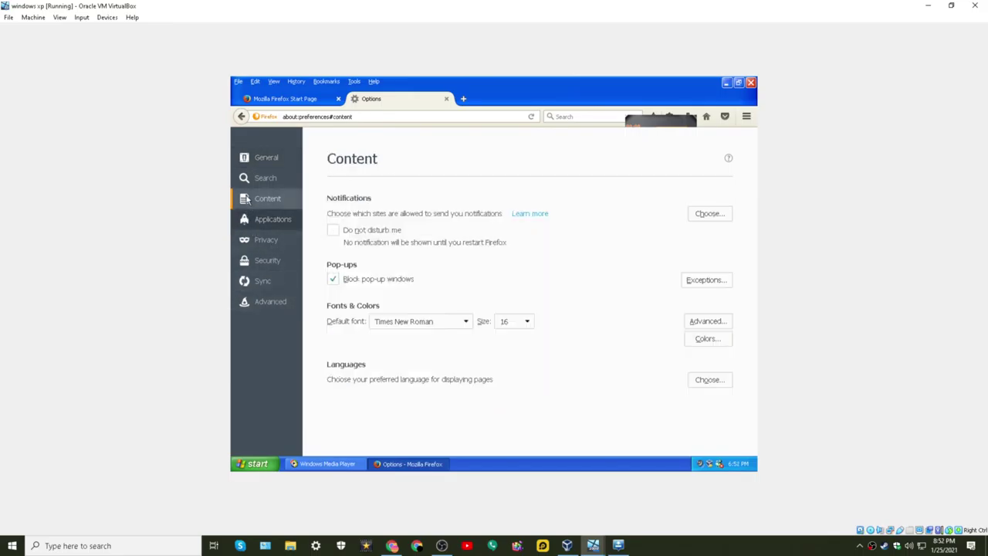
pyautogui.click(262, 282)
pyautogui.click(267, 301)
pyautogui.click(261, 281)
pyautogui.click(264, 240)
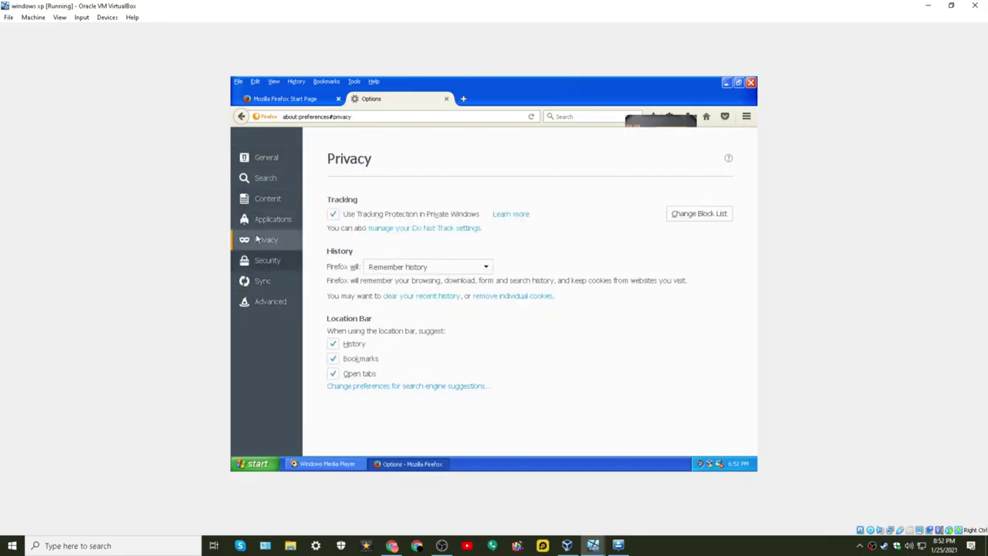
pyautogui.click(270, 219)
pyautogui.click(262, 178)
pyautogui.click(270, 219)
pyautogui.click(268, 301)
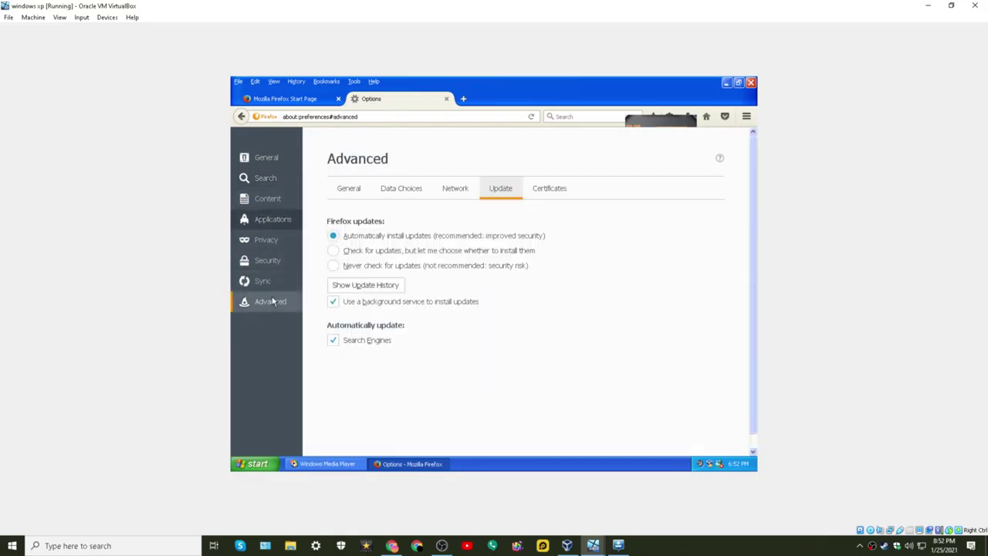
pyautogui.click(262, 281)
pyautogui.click(265, 240)
pyautogui.click(264, 156)
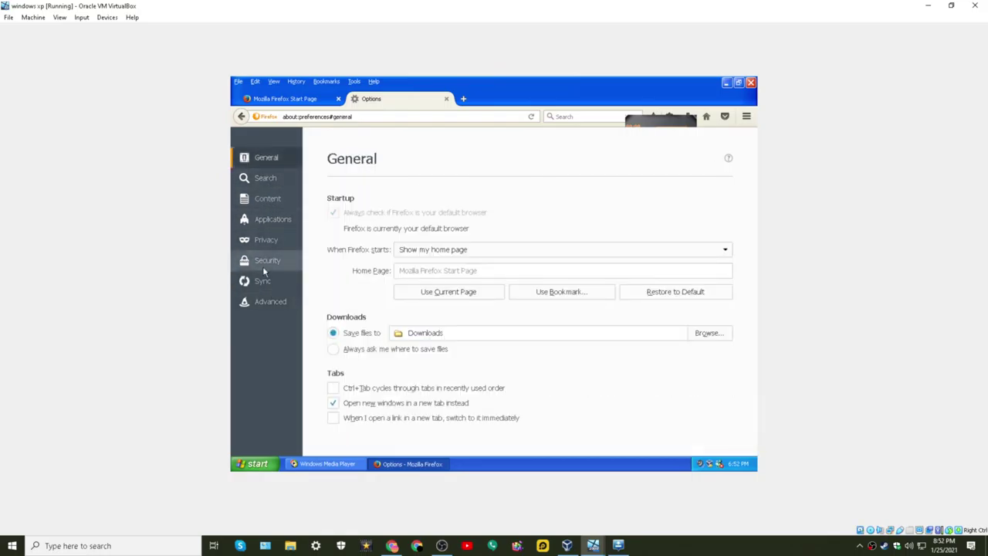
pyautogui.click(269, 301)
pyautogui.click(262, 281)
pyautogui.click(264, 239)
pyautogui.click(267, 219)
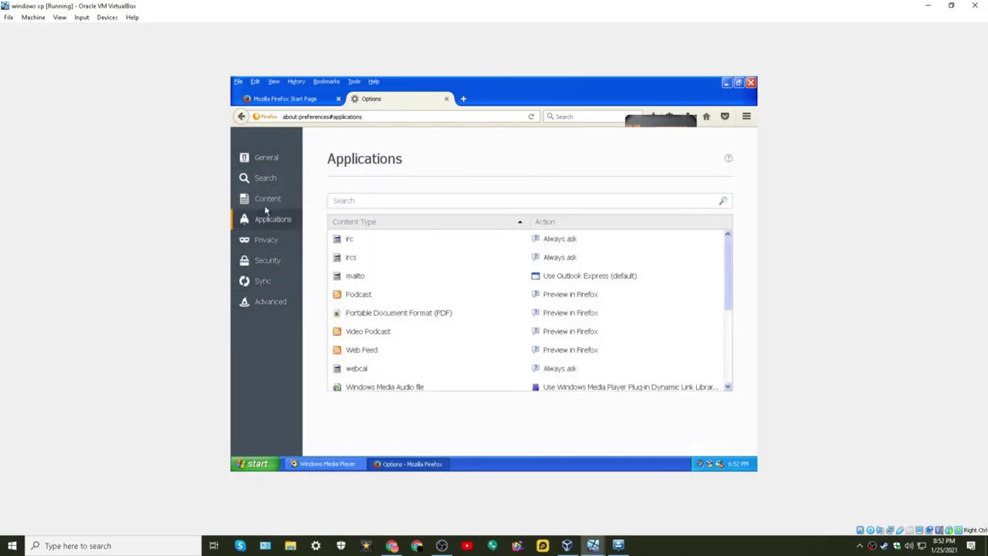
pyautogui.click(267, 198)
pyautogui.click(265, 177)
pyautogui.click(265, 157)
pyautogui.click(267, 260)
pyautogui.click(271, 301)
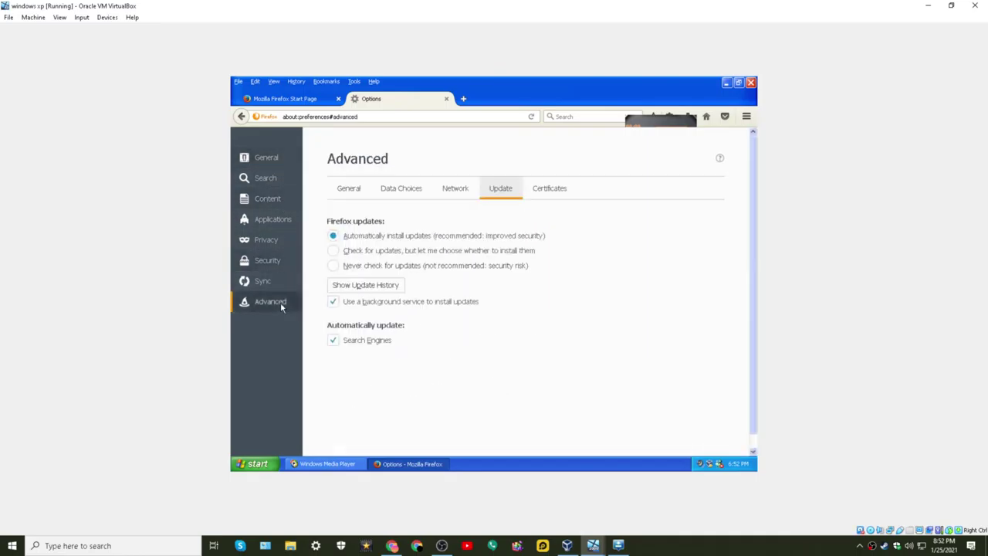
pyautogui.click(263, 281)
pyautogui.click(267, 198)
pyautogui.click(266, 178)
pyautogui.click(266, 159)
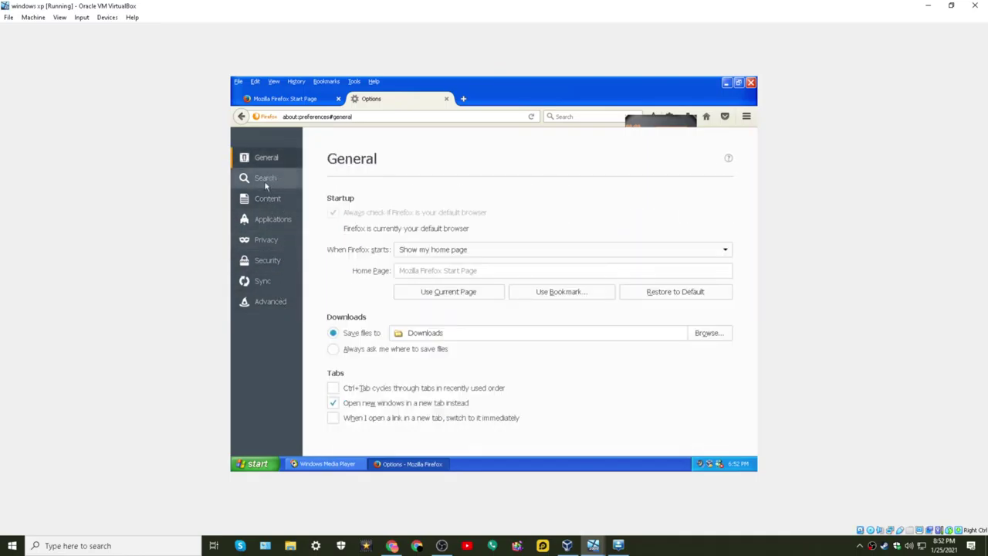
pyautogui.click(265, 177)
pyautogui.click(265, 239)
pyautogui.click(272, 301)
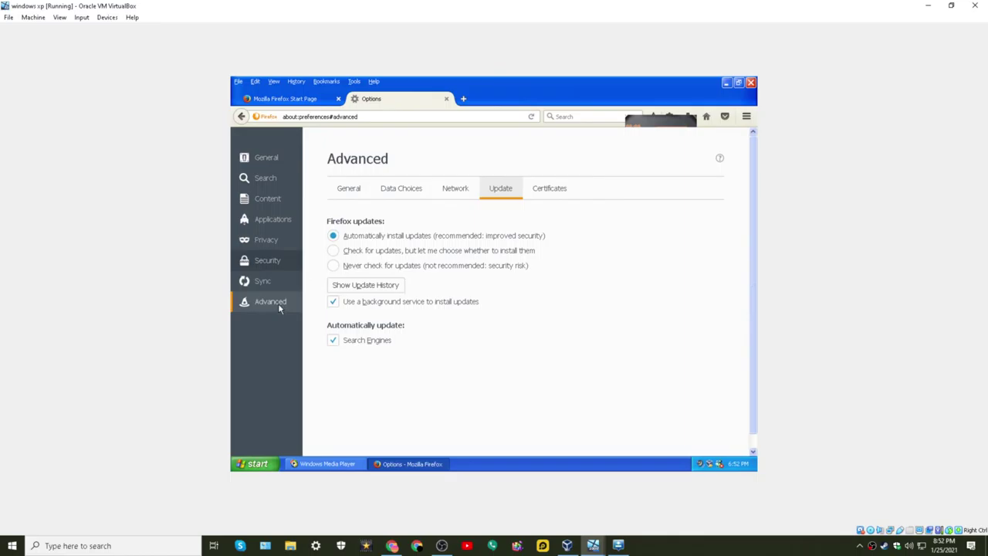
pyautogui.click(267, 260)
pyautogui.click(266, 158)
pyautogui.click(265, 239)
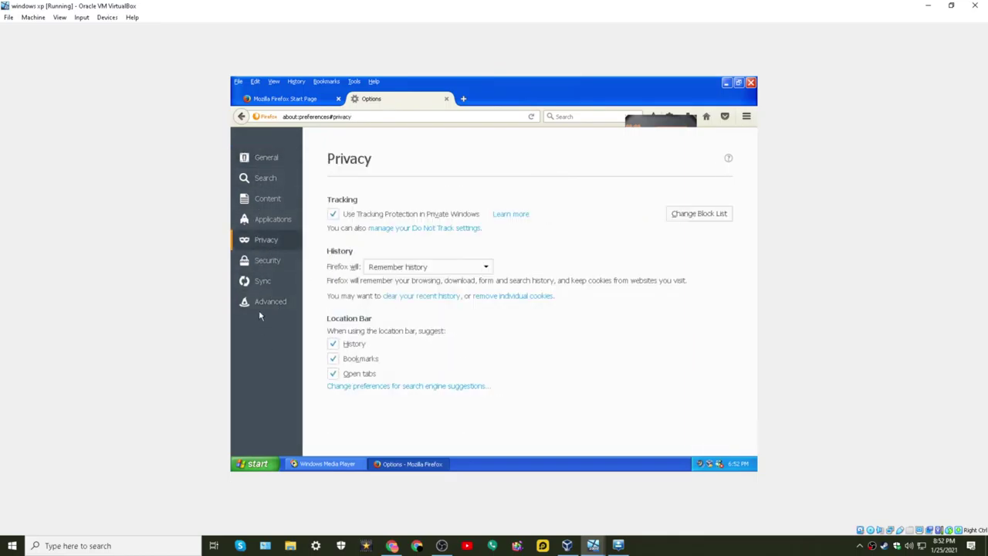
pyautogui.click(255, 463)
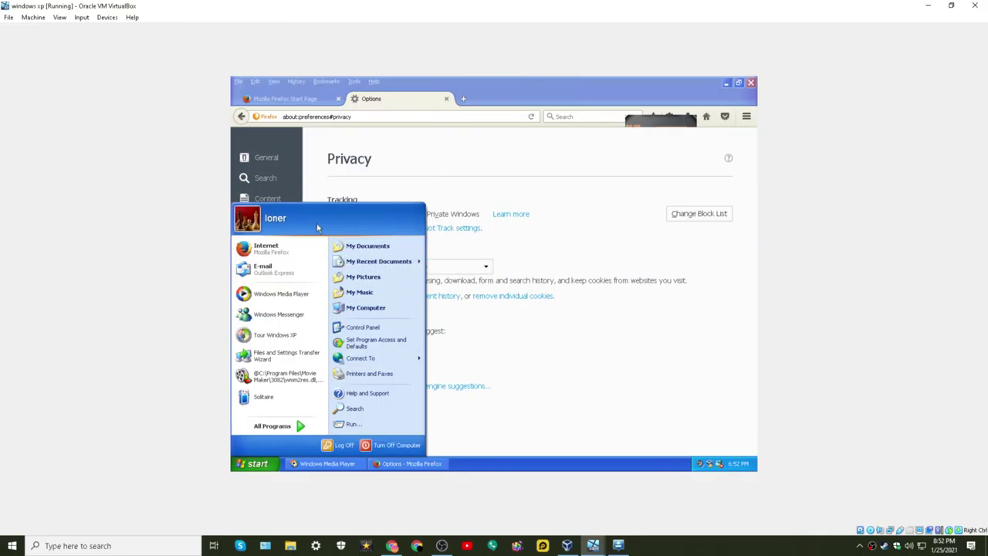
pyautogui.click(401, 198)
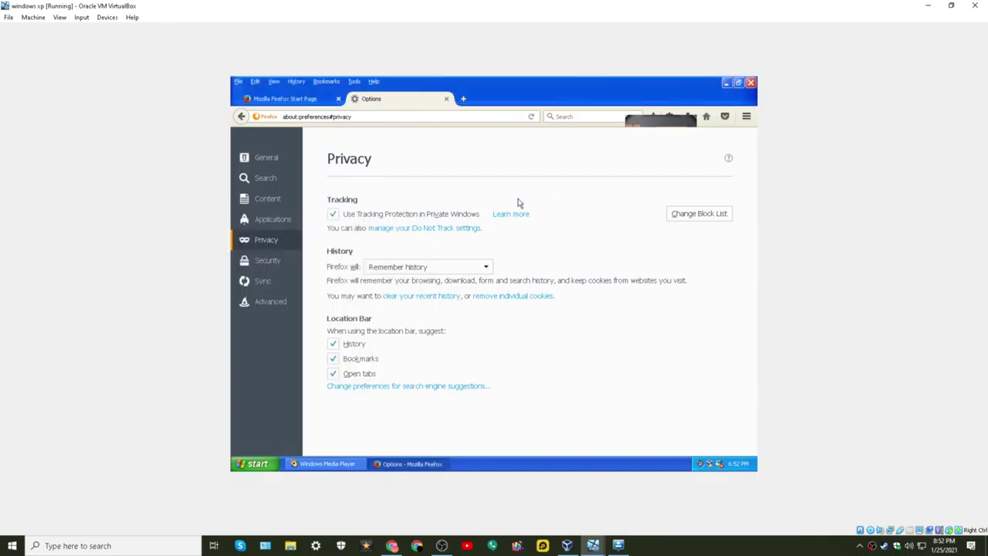
# Review the Sync and Security pages of Firefox's options
pyautogui.click(284, 279)
pyautogui.click(294, 243)
pyautogui.click(274, 277)
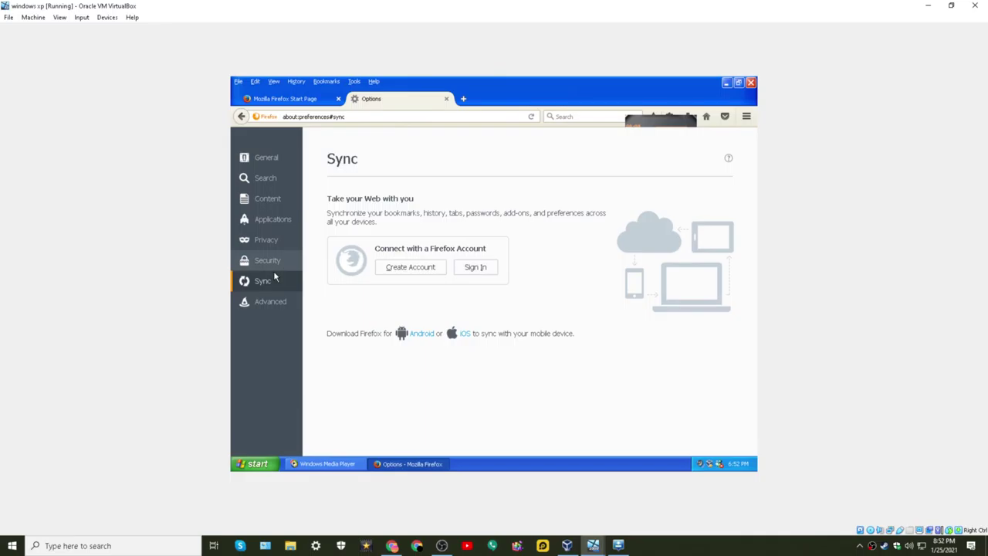
pyautogui.click(278, 260)
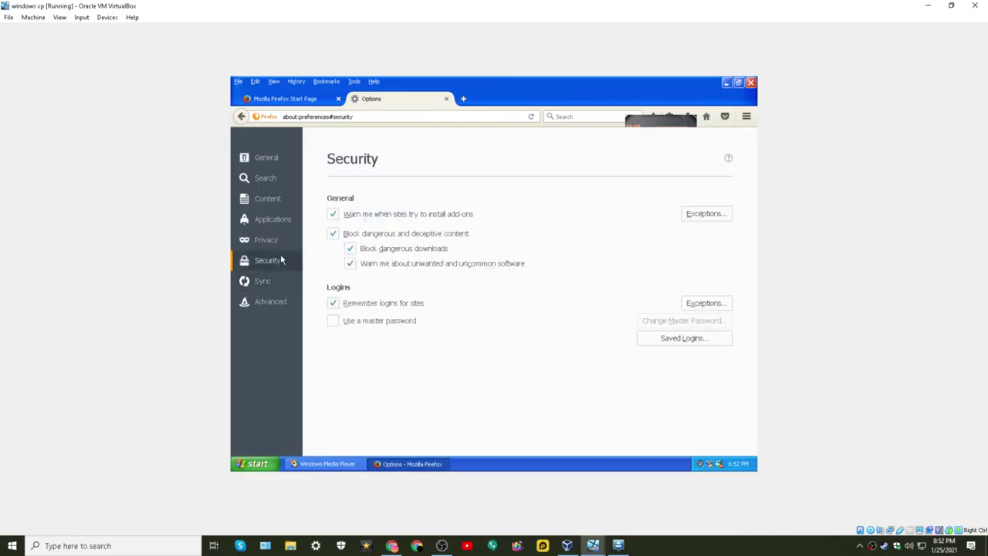
# Close the Options page and go to youtube.com in the remaining Firefox tab
pyautogui.click(446, 98)
pyautogui.write('youtube.com/')
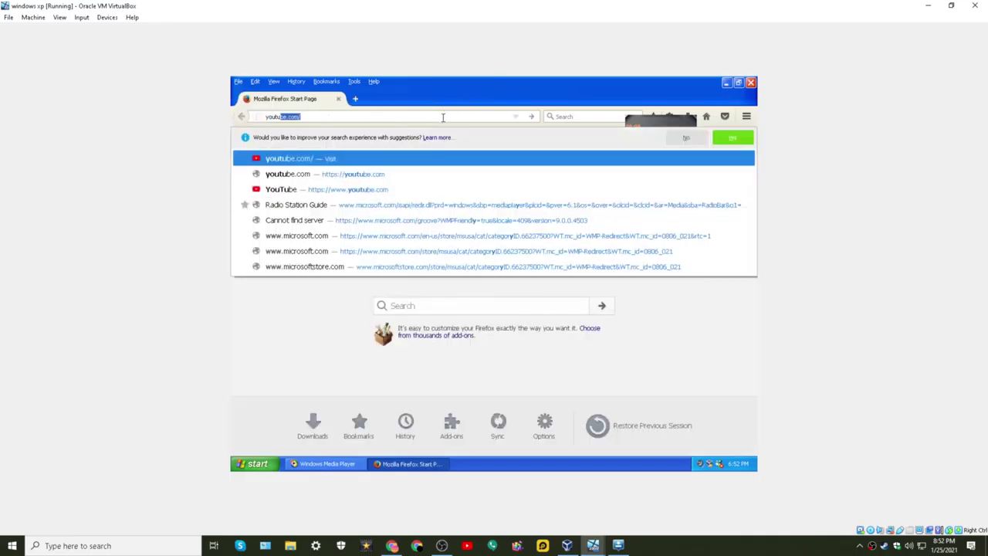
pyautogui.press('Return')
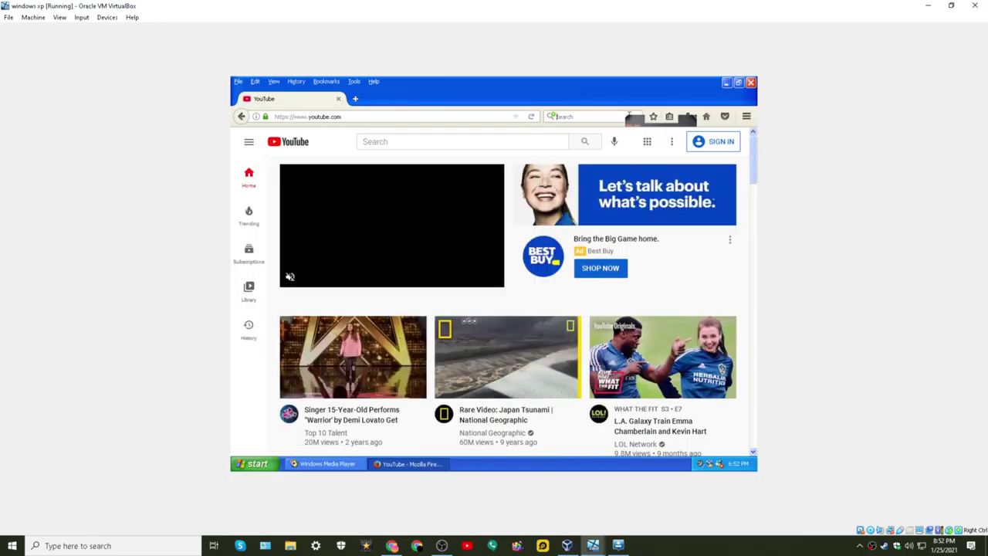
# View Firefox's Pocket panel, visit the browser's home page and return to YouTube
pyautogui.click(725, 116)
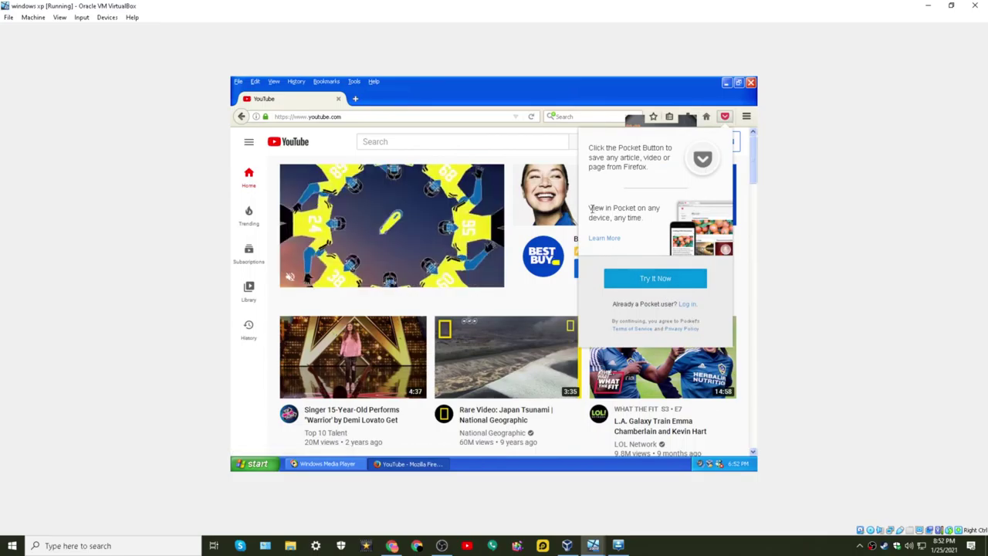
pyautogui.click(704, 118)
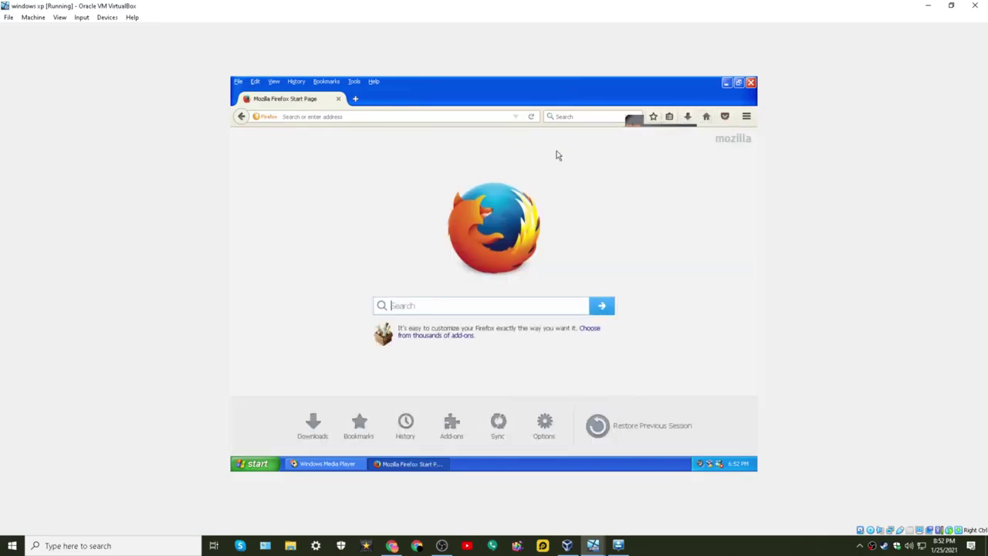
pyautogui.hotkey('alt', 'Left')
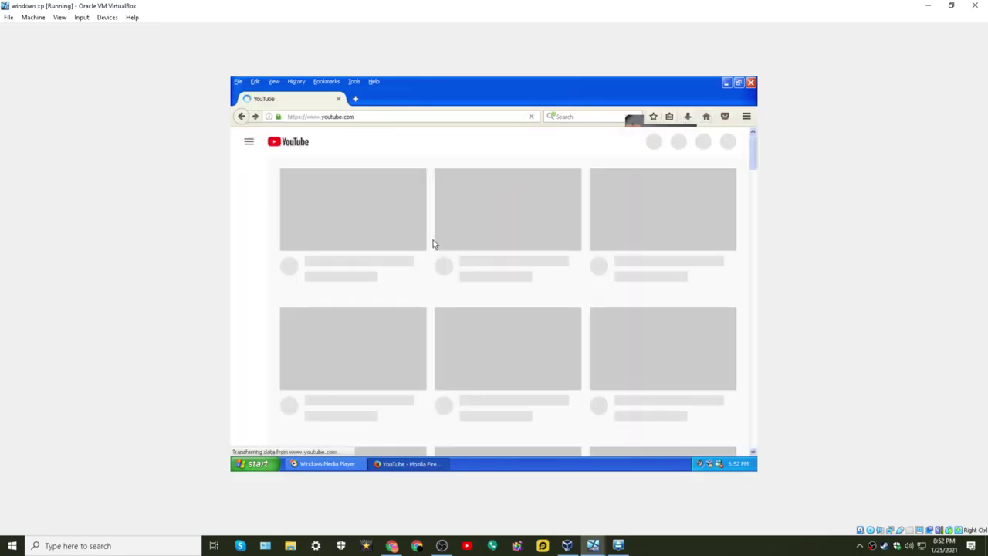
# Reload youtube.com and browse the recommended and trending videos on its home page
pyautogui.click(297, 116)
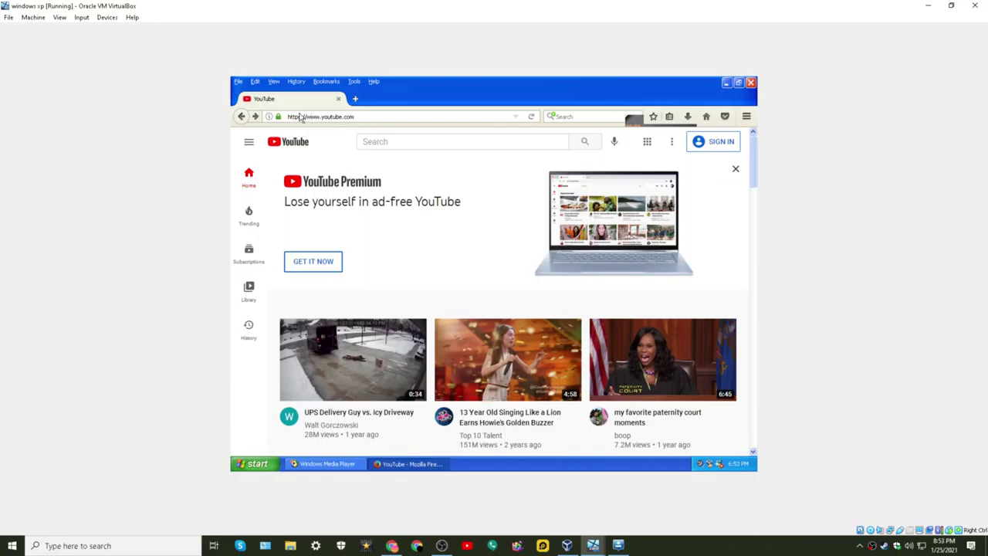
pyautogui.click(297, 116)
pyautogui.click(306, 158)
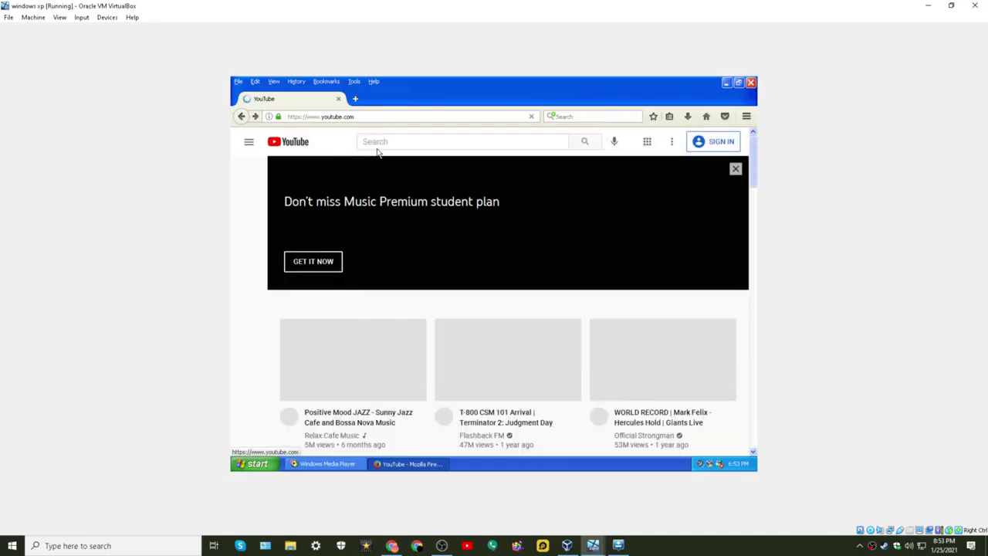
pyautogui.scroll(-3, 381, 247)
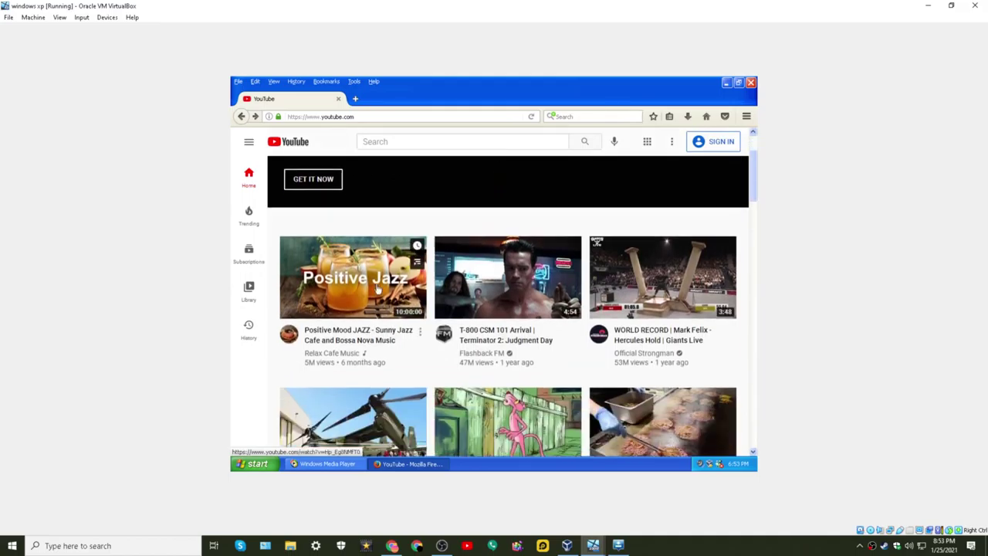
pyautogui.scroll(-5, 481, 248)
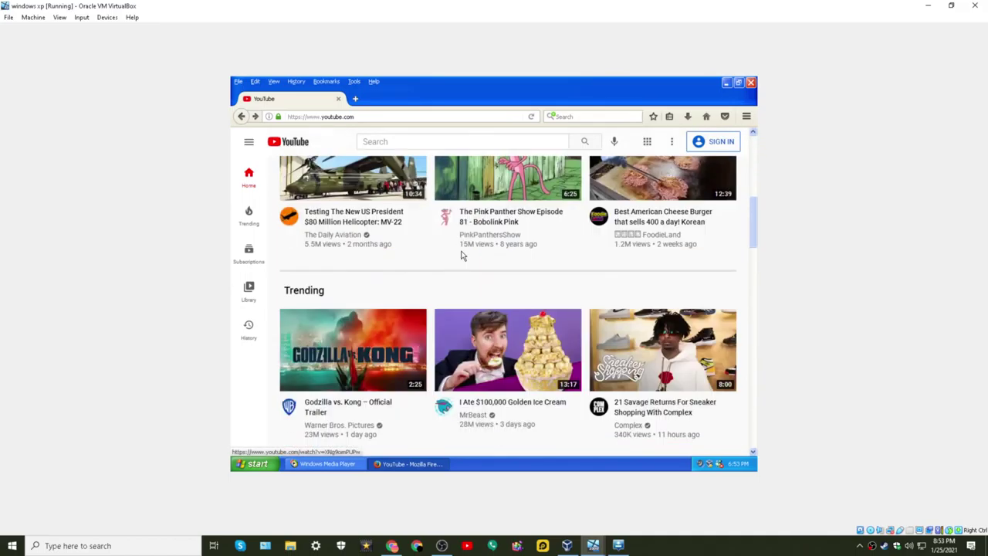
pyautogui.scroll(-12, 485, 263)
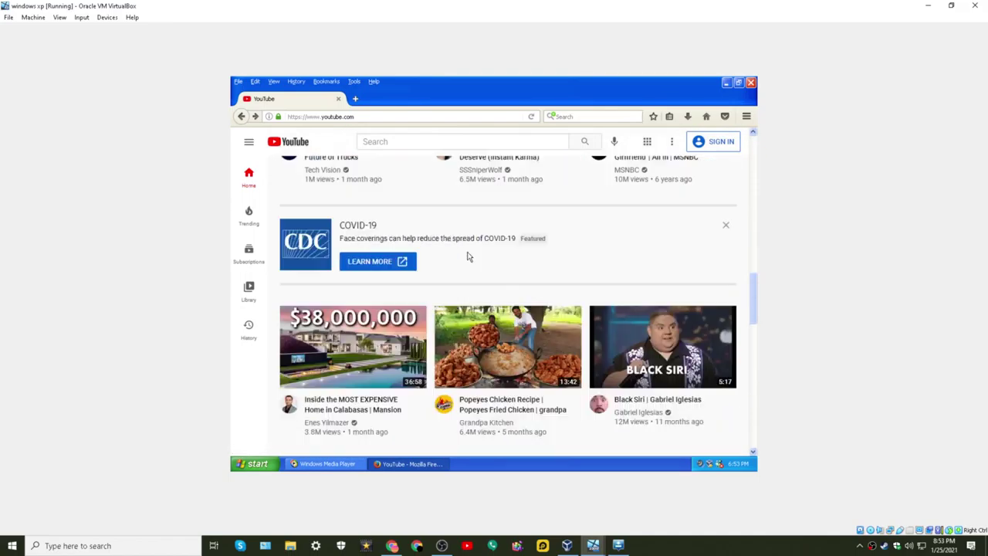
# Open a new Firefox tab and bring up the Performance tool from the web developer tools
pyautogui.click(355, 99)
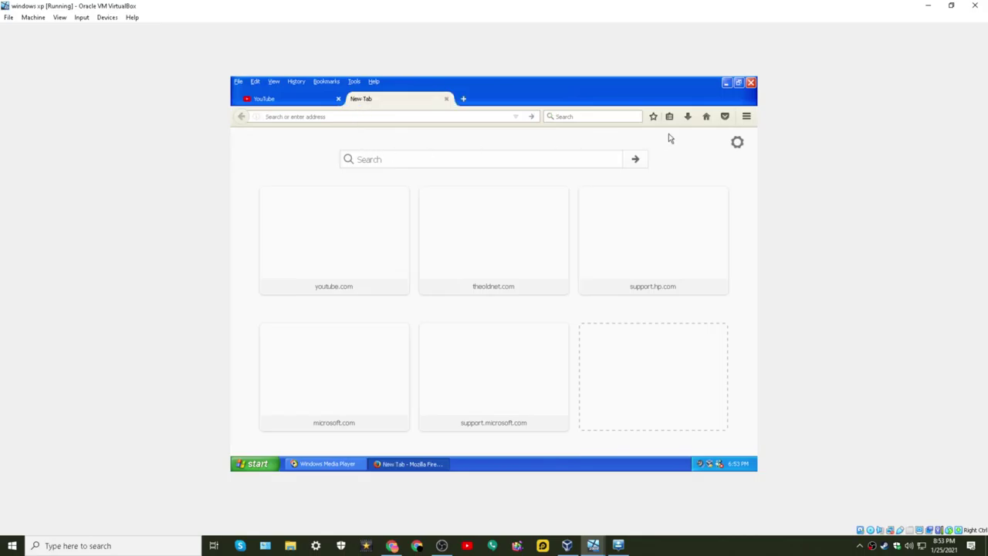
pyautogui.click(686, 116)
pyautogui.click(742, 118)
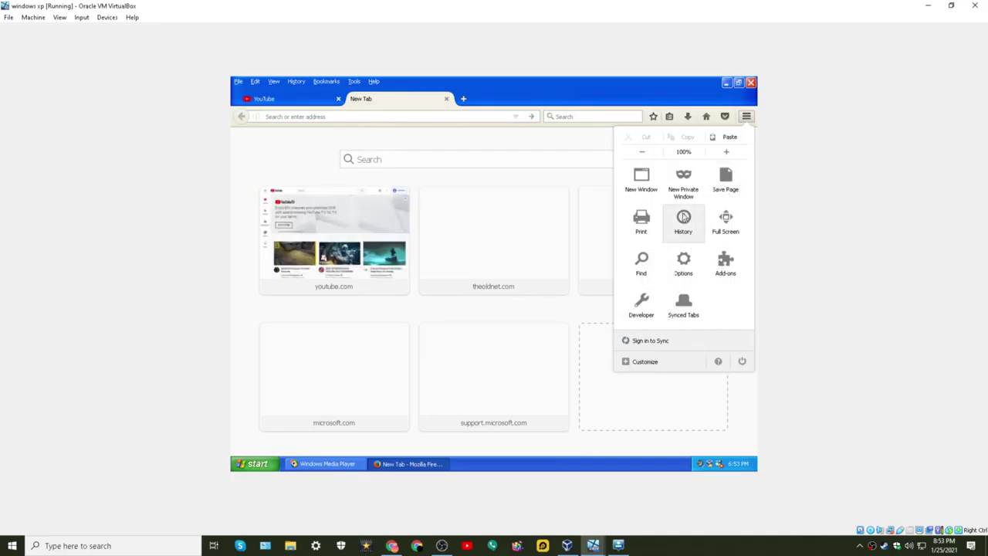
pyautogui.click(640, 303)
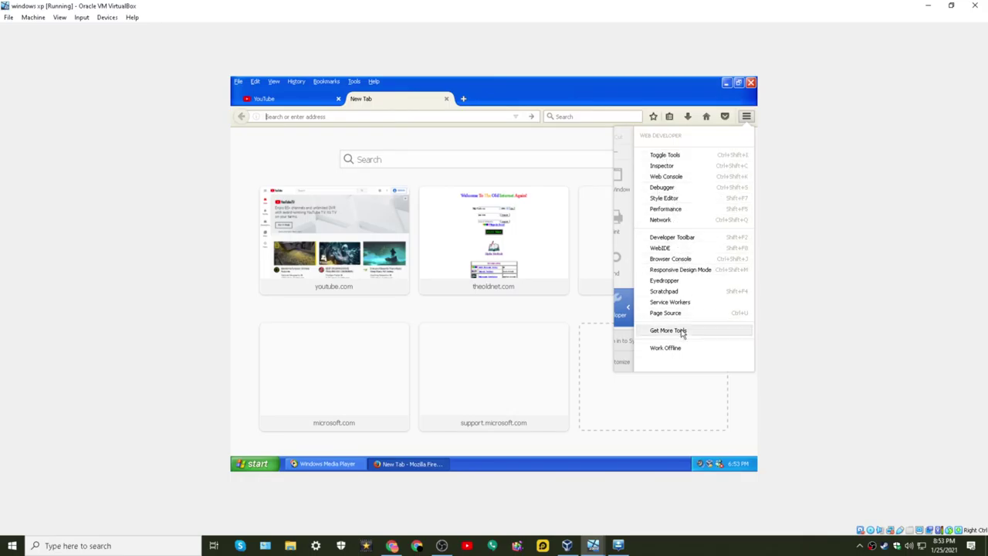
pyautogui.click(665, 208)
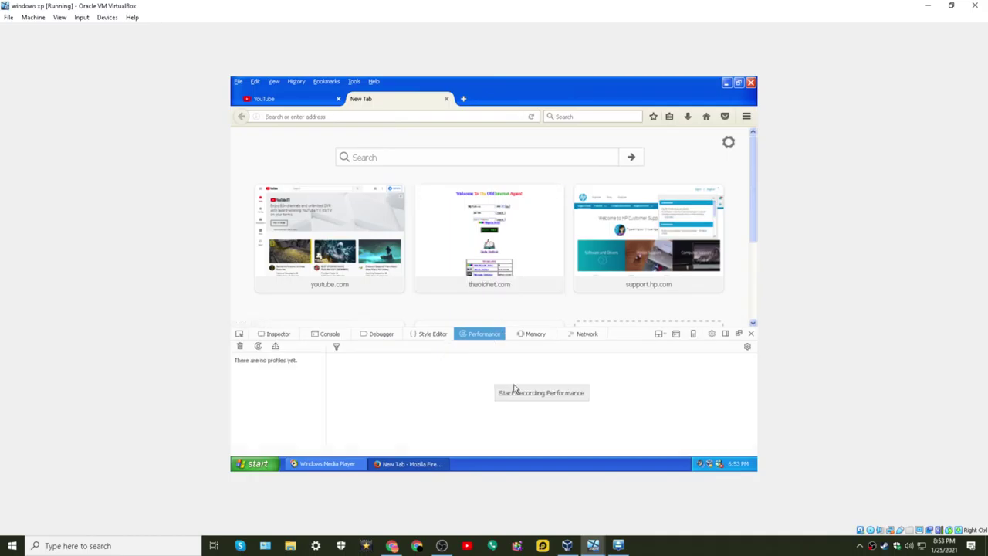
# Close the developer tools and visit theoldnet.com in the new tab, looking over its home page
pyautogui.click(750, 335)
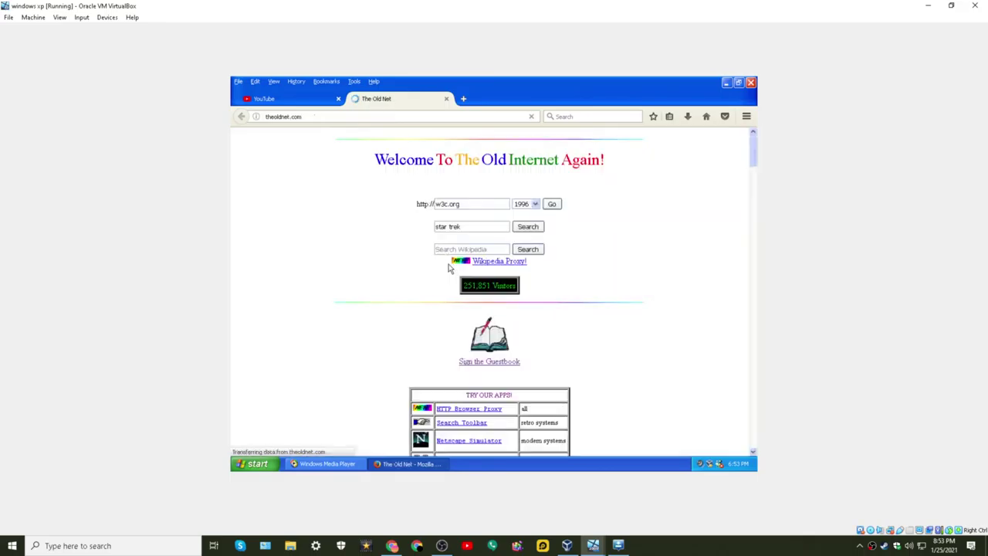
pyautogui.scroll(-10, 379, 335)
pyautogui.scroll(10, 417, 263)
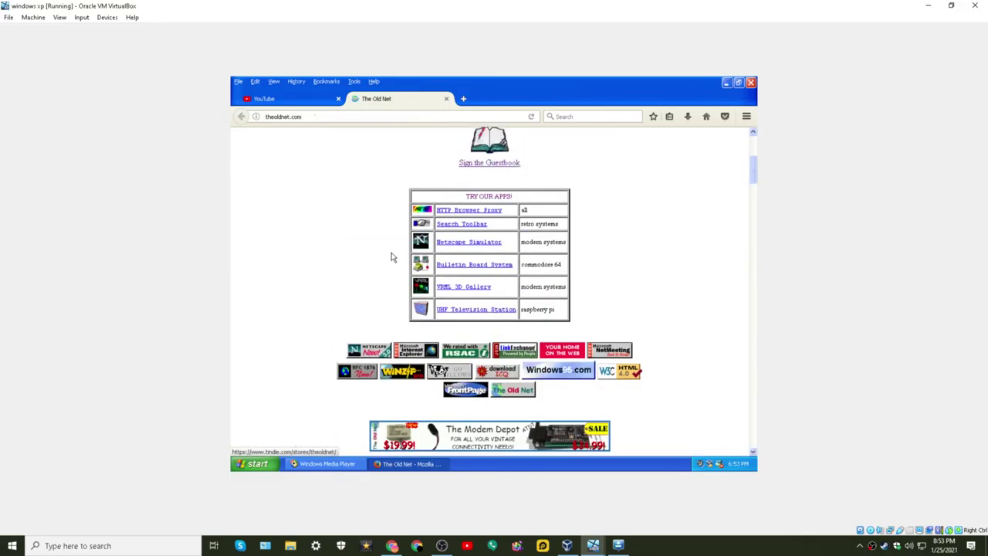
# Load youtube.com as archived in 2008 through The Old Net's address form
pyautogui.click(528, 203)
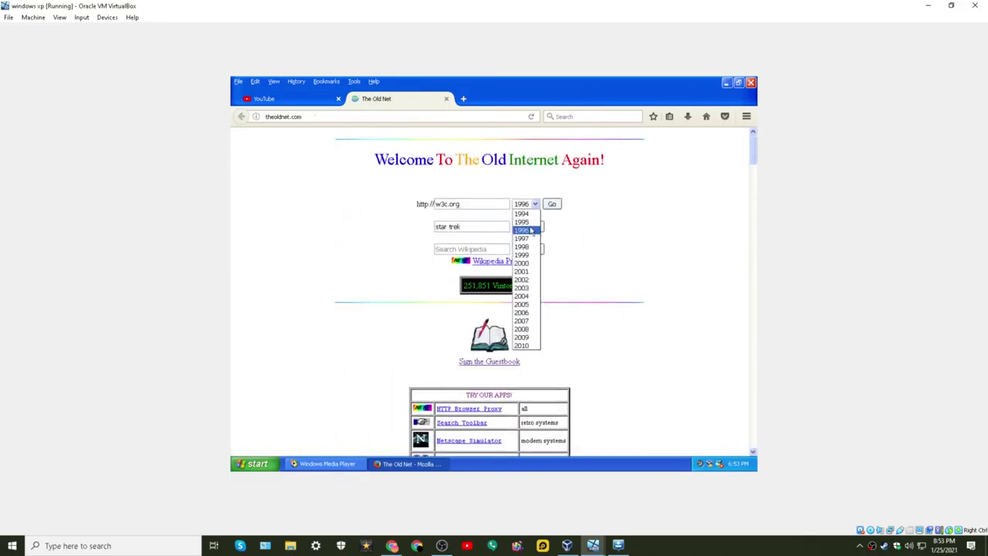
pyautogui.click(522, 329)
pyautogui.moveTo(472, 205); pyautogui.dragTo(414, 202)
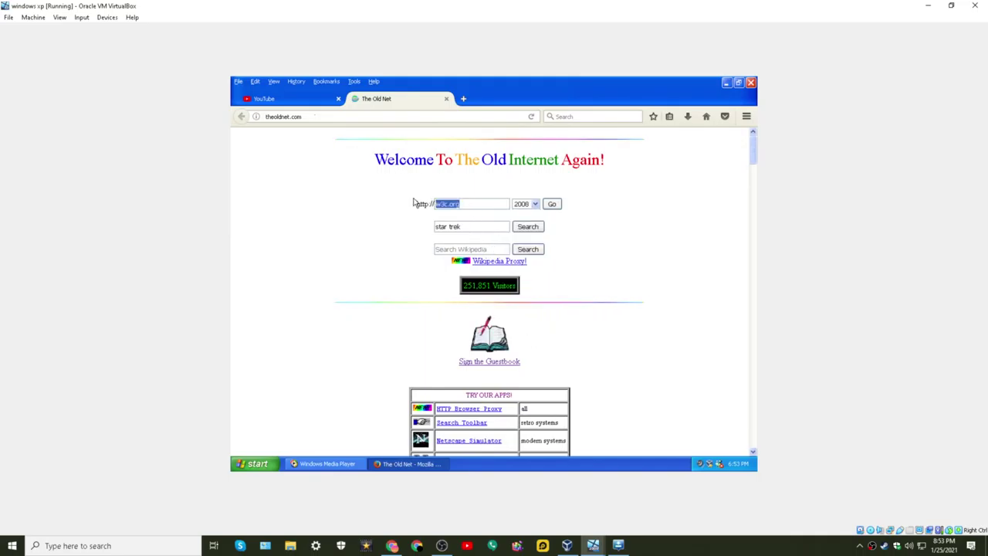
pyautogui.write('youtube.com')
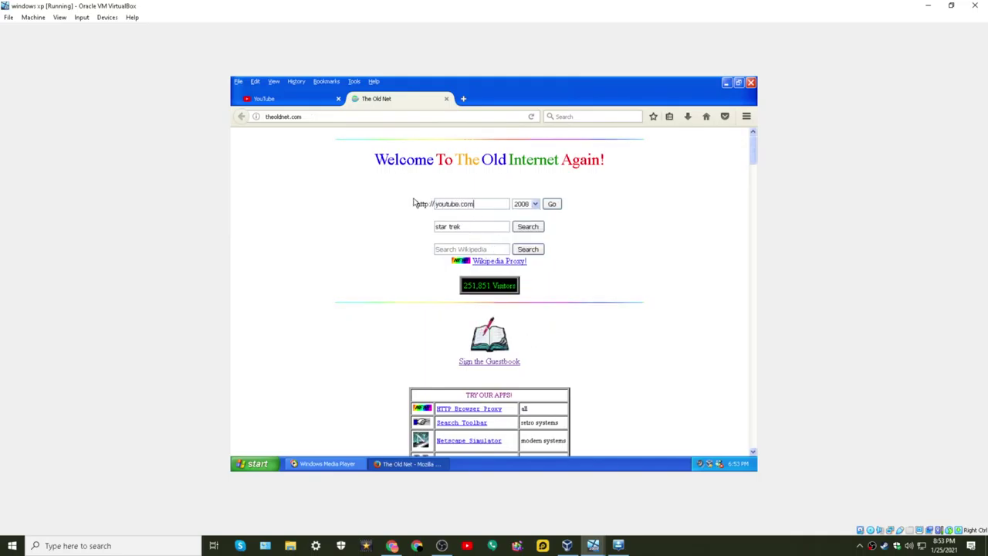
pyautogui.click(551, 206)
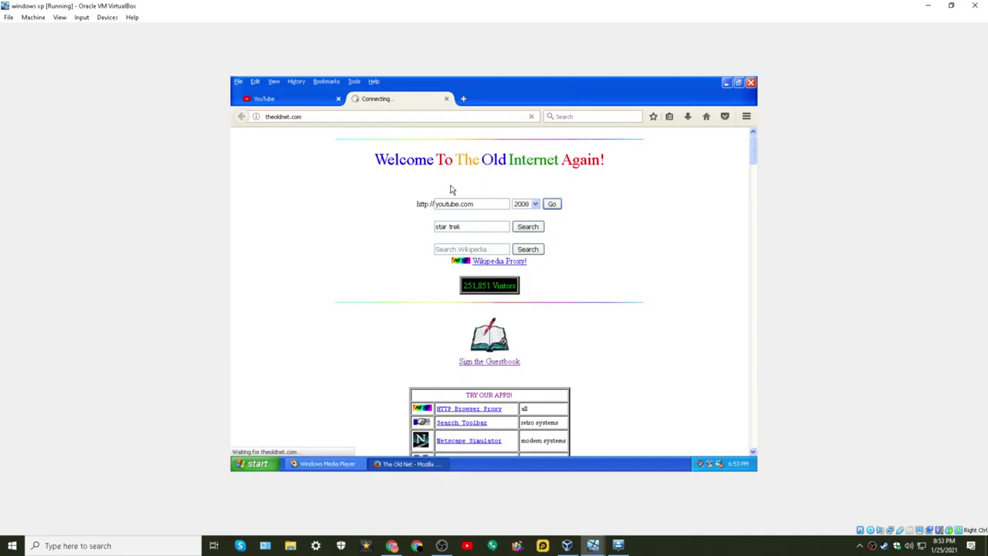
# Search Google for "youtube old version online for old computers" in the existing YouTube tab
pyautogui.click(295, 101)
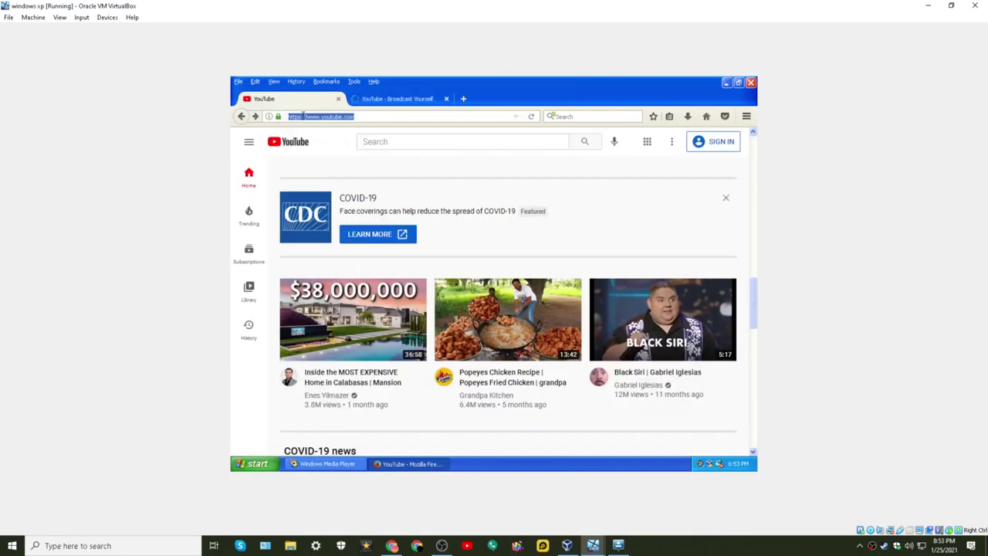
pyautogui.write('youtube')
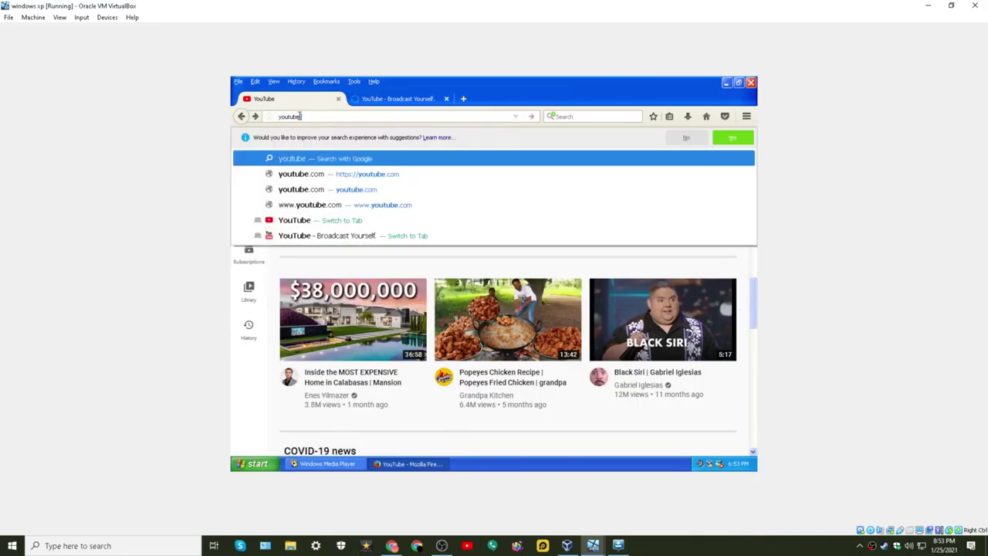
pyautogui.write(' old version online for old c')
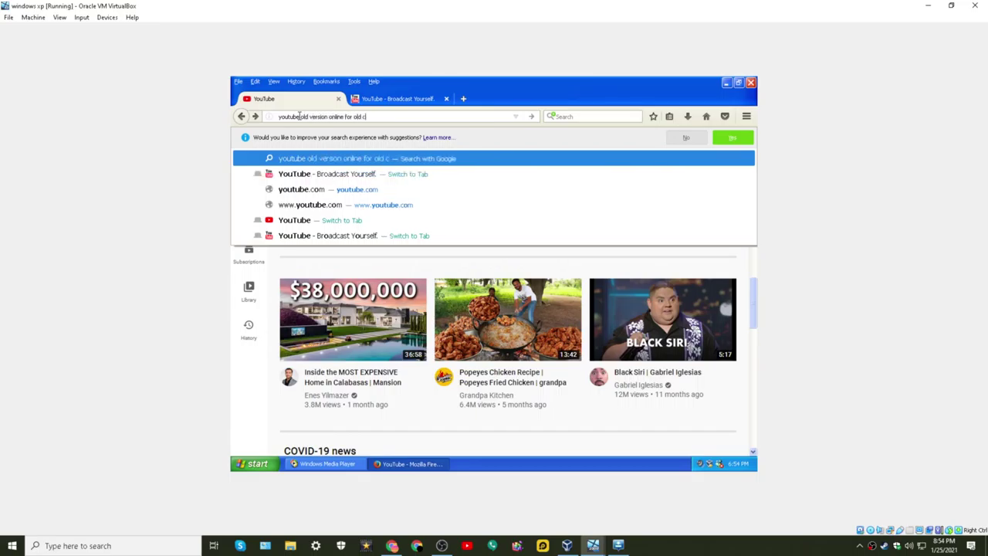
pyautogui.write('s')
pyautogui.press('Return')
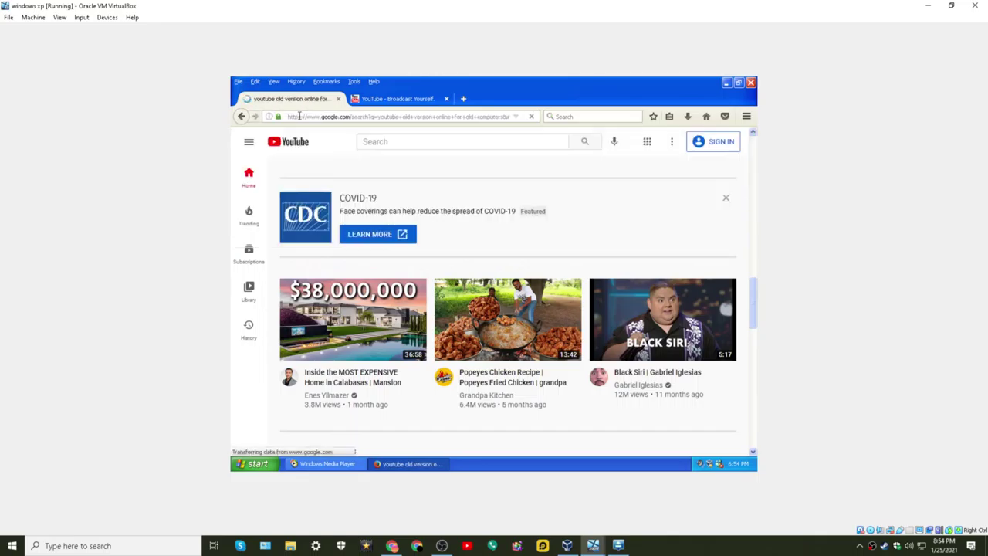
# Open the Good Old YouTube extension page from the Google search results
pyautogui.scroll(-1, 390, 260)
pyautogui.scroll(-5, 378, 260)
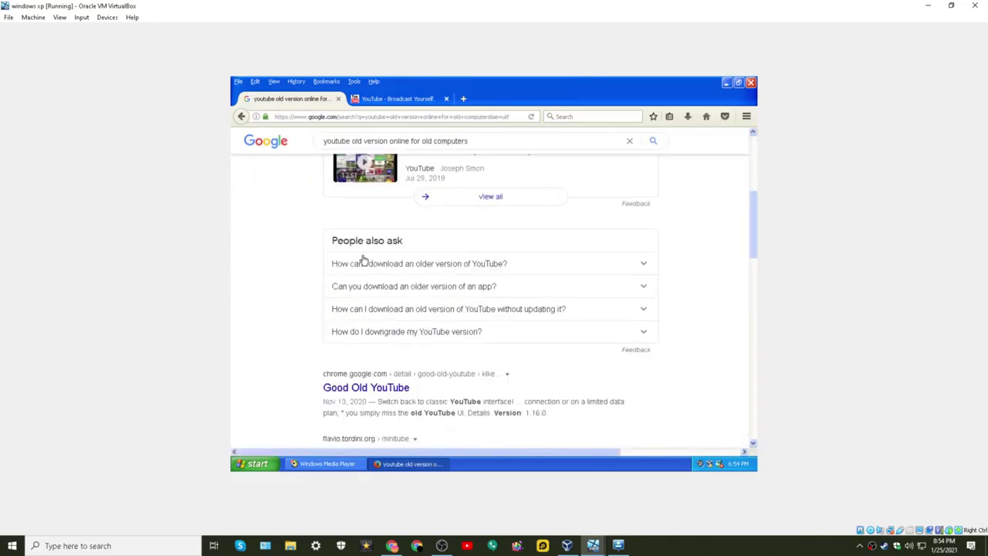
pyautogui.click(374, 216)
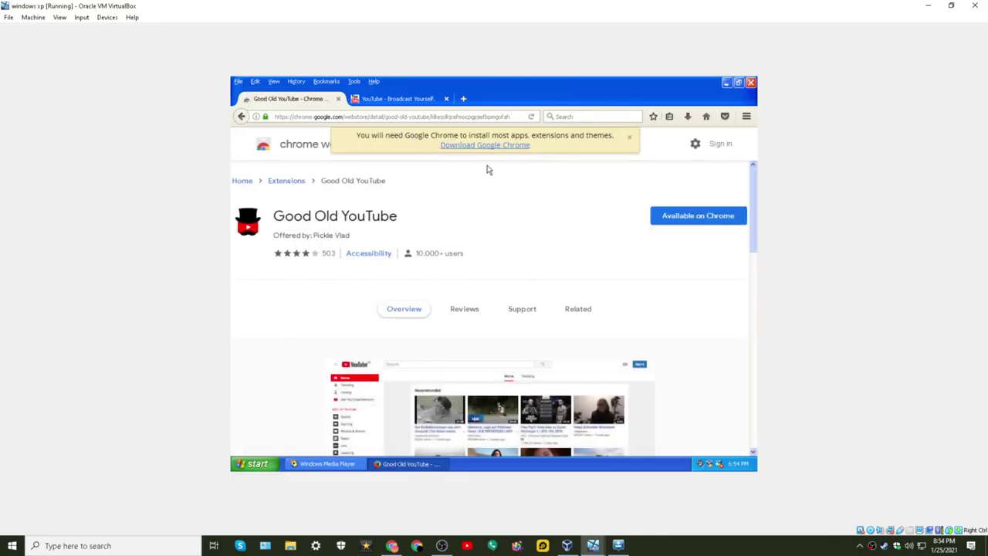
# Search all files and folders on Windows XP's local hard drive for an existing Google program, and close the search window
pyautogui.click(255, 464)
pyautogui.moveTo(291, 426)
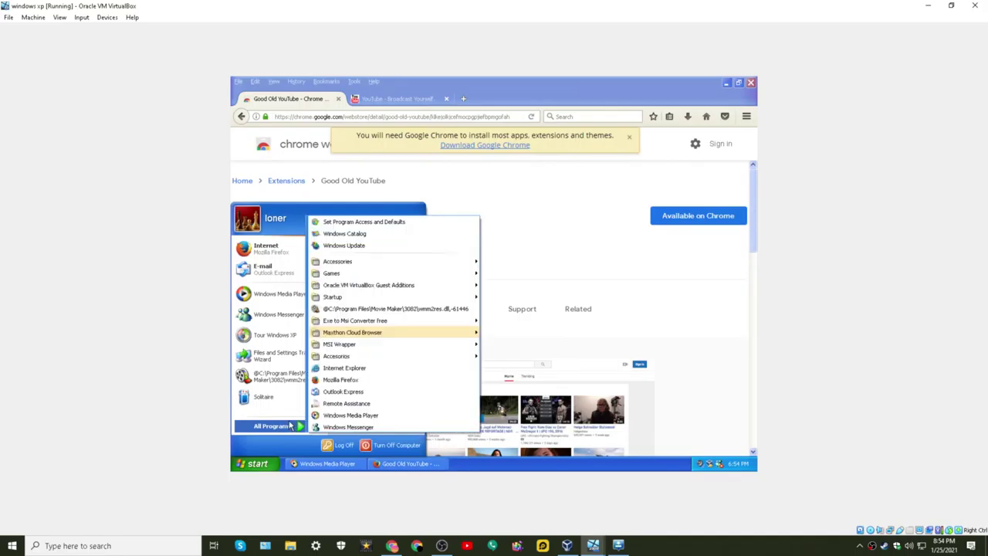
pyautogui.moveTo(353, 330)
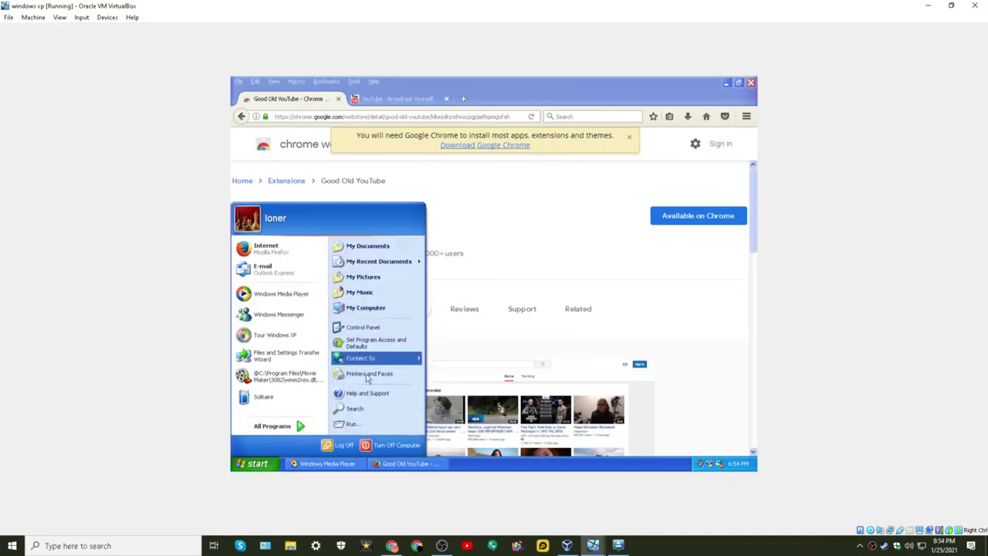
pyautogui.click(357, 408)
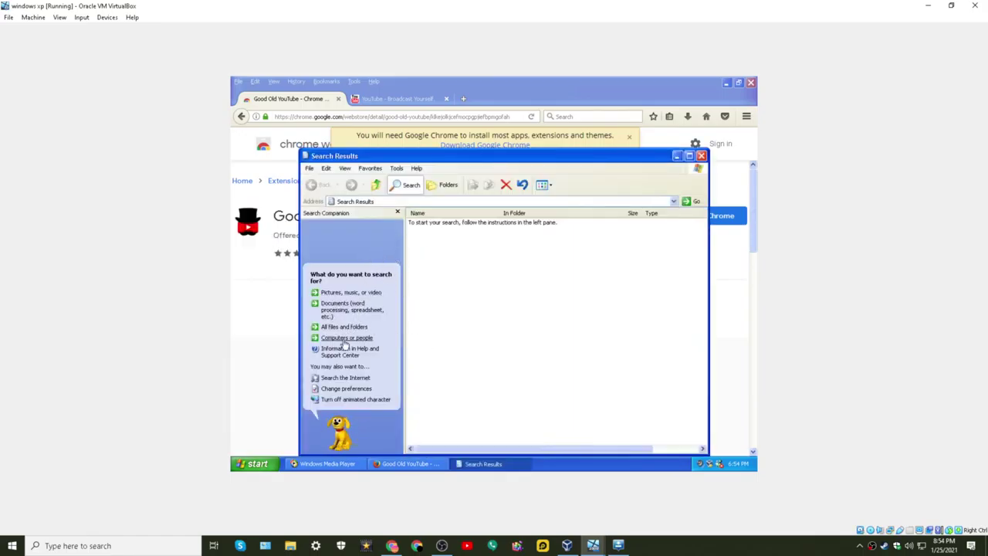
pyautogui.click(344, 328)
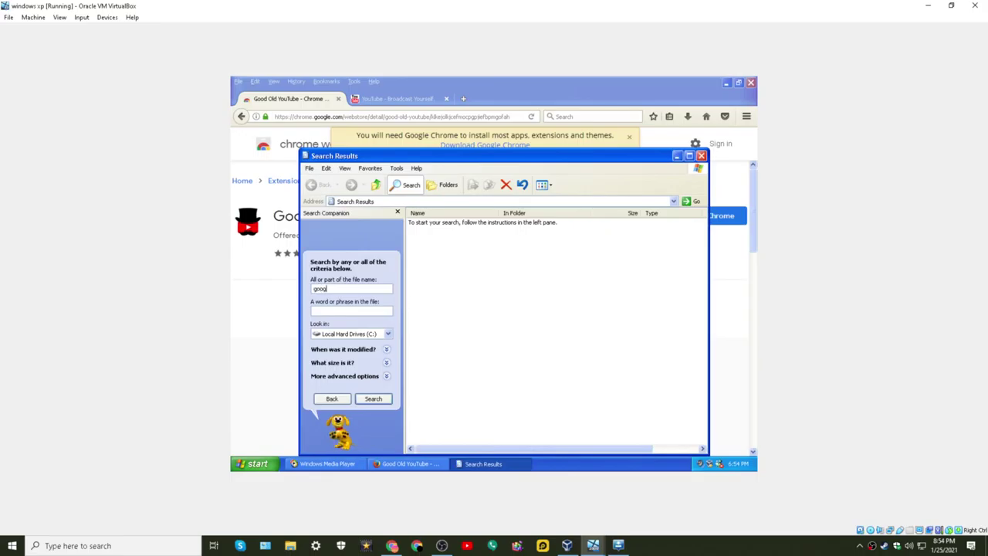
pyautogui.click(371, 399)
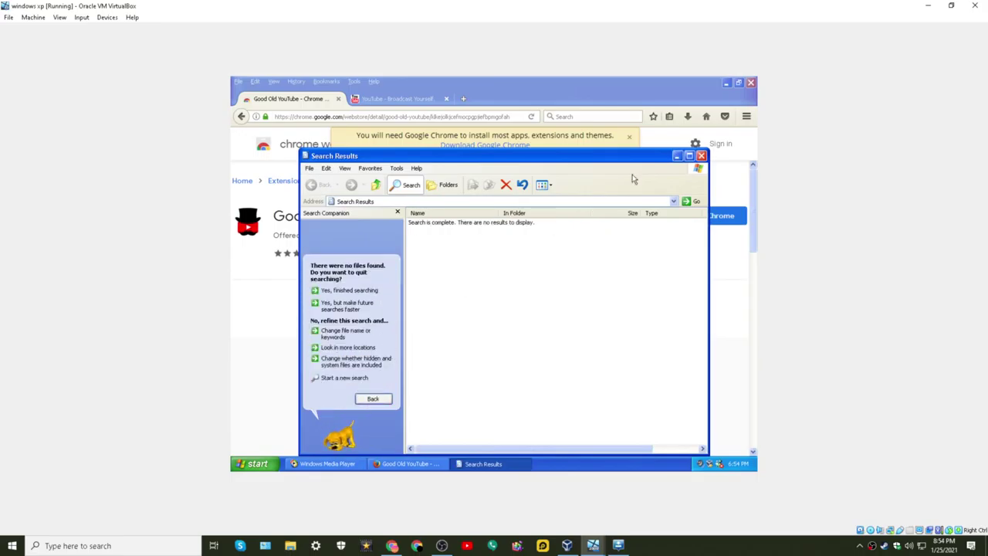
pyautogui.click(701, 157)
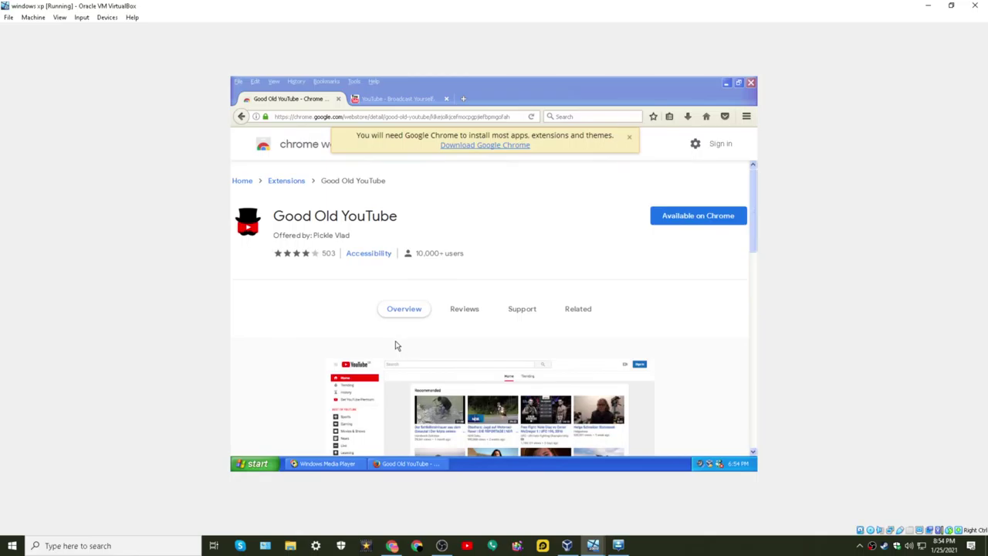
# Reopen the Good Old YouTube page from the Google results and follow its link to download Google Chrome
pyautogui.hotkey('alt', 'Left')
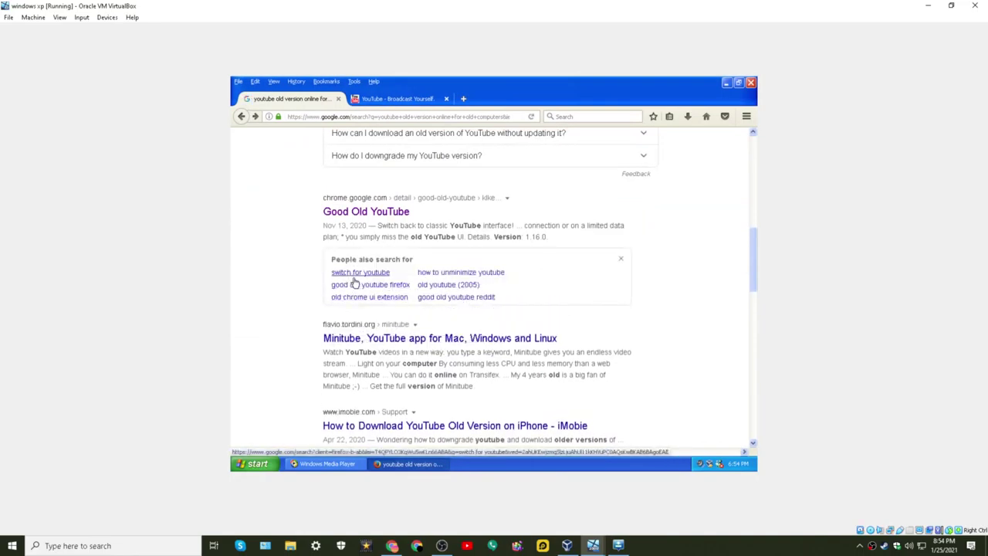
pyautogui.scroll(4, 352, 284)
pyautogui.scroll(-1, 353, 279)
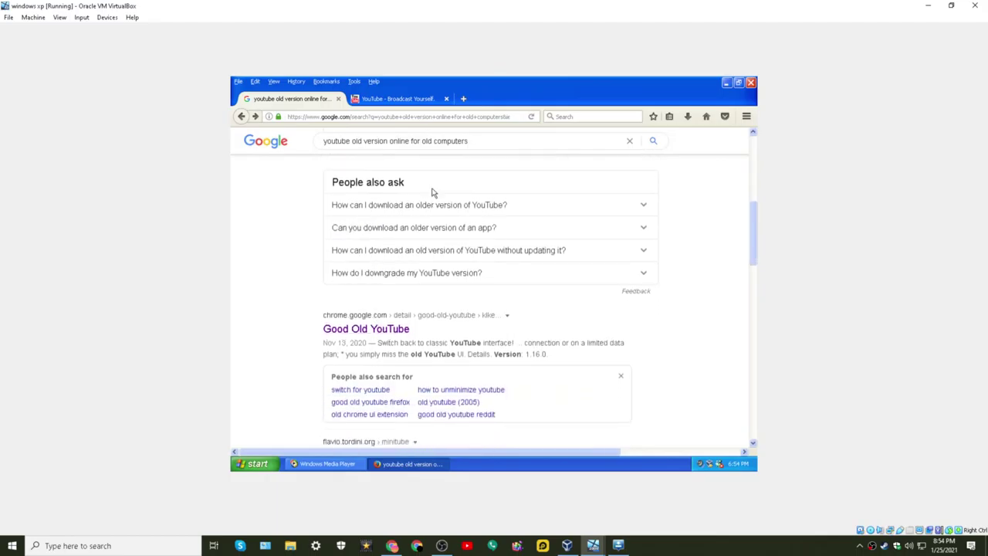
pyautogui.click(365, 329)
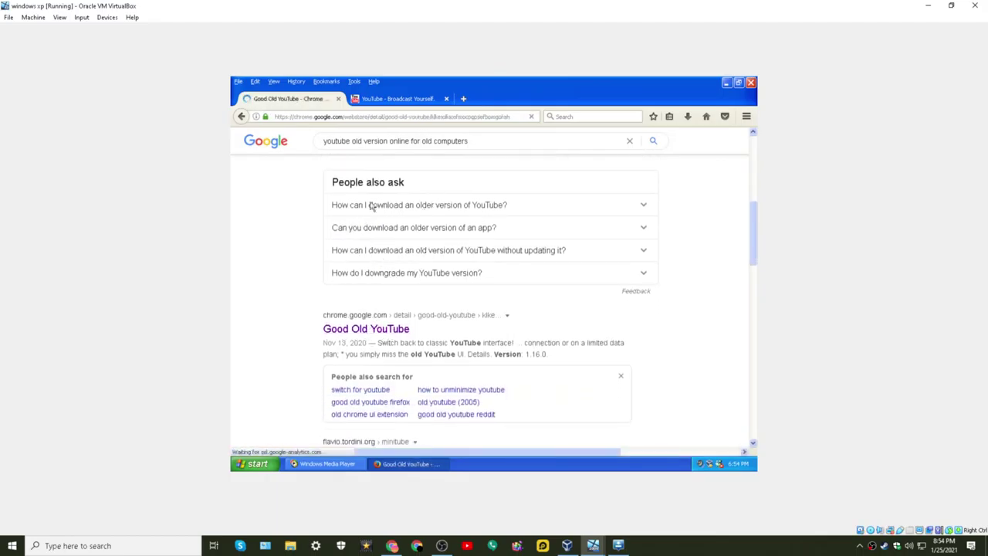
pyautogui.click(462, 146)
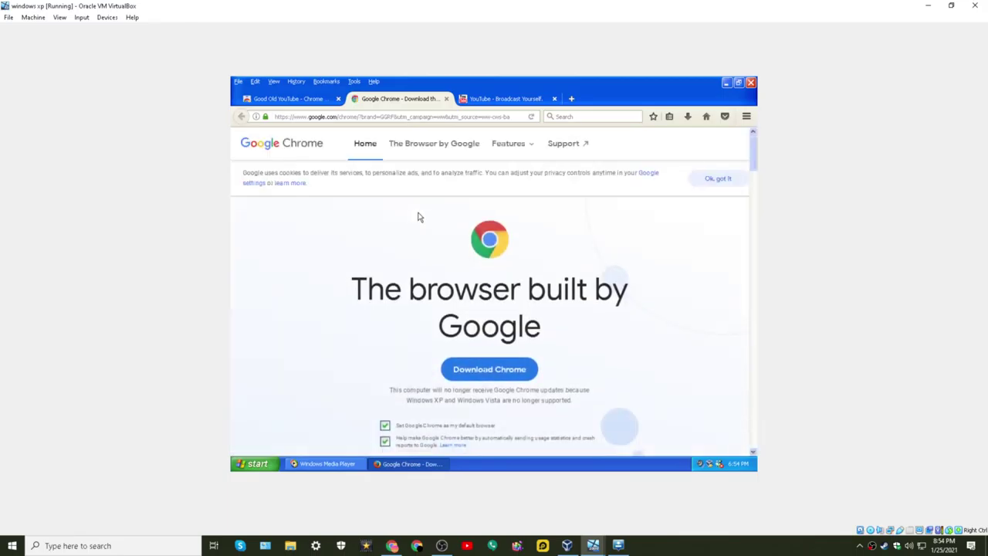
# Download ChromeSetup.exe from the Google Chrome page and run the installer
pyautogui.scroll(-4, 413, 200)
pyautogui.scroll(2, 389, 199)
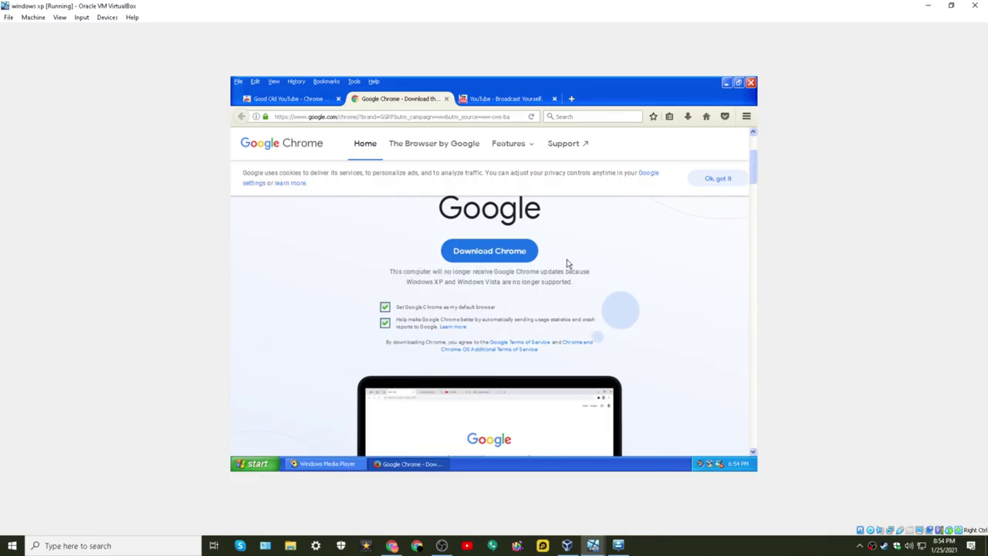
pyautogui.click(489, 254)
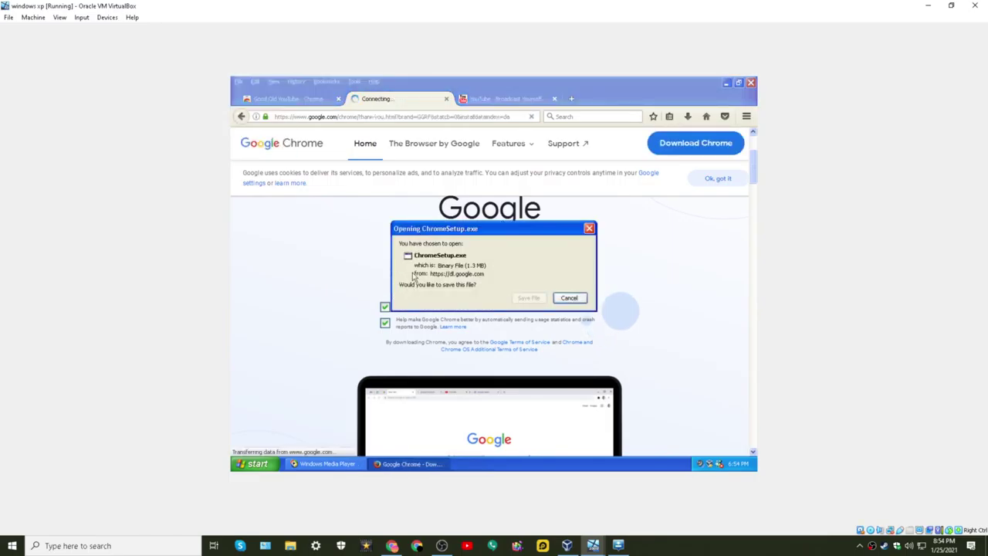
pyautogui.click(529, 297)
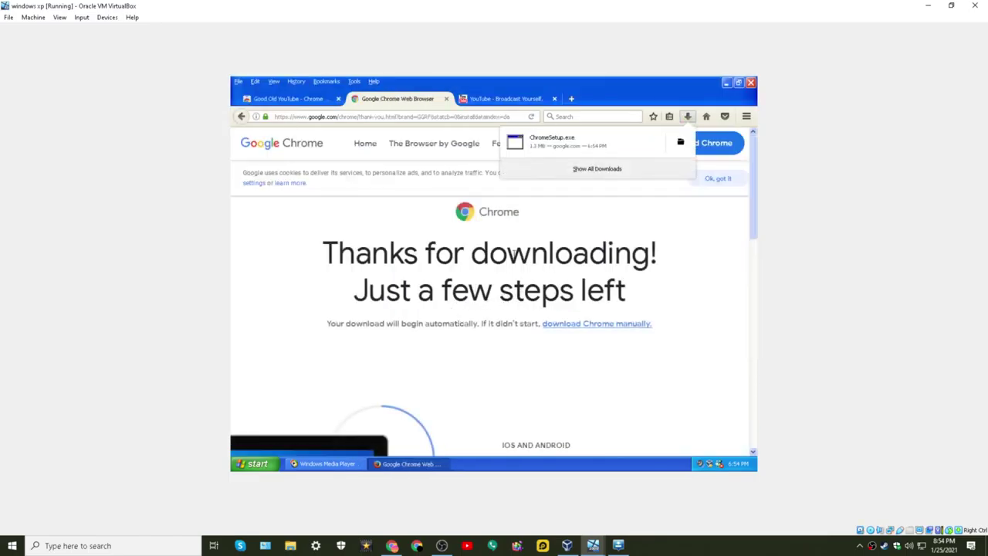
pyautogui.click(550, 141)
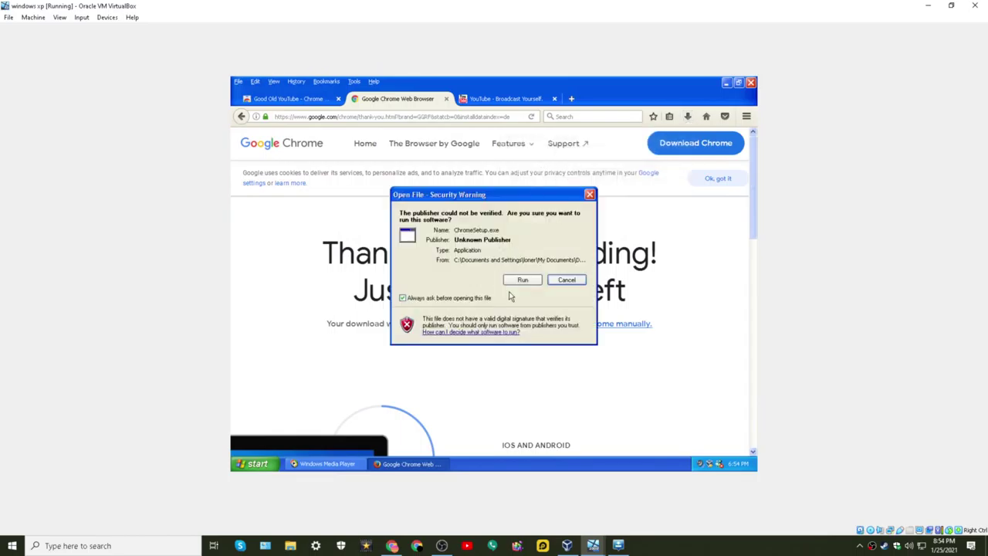
pyautogui.click(516, 281)
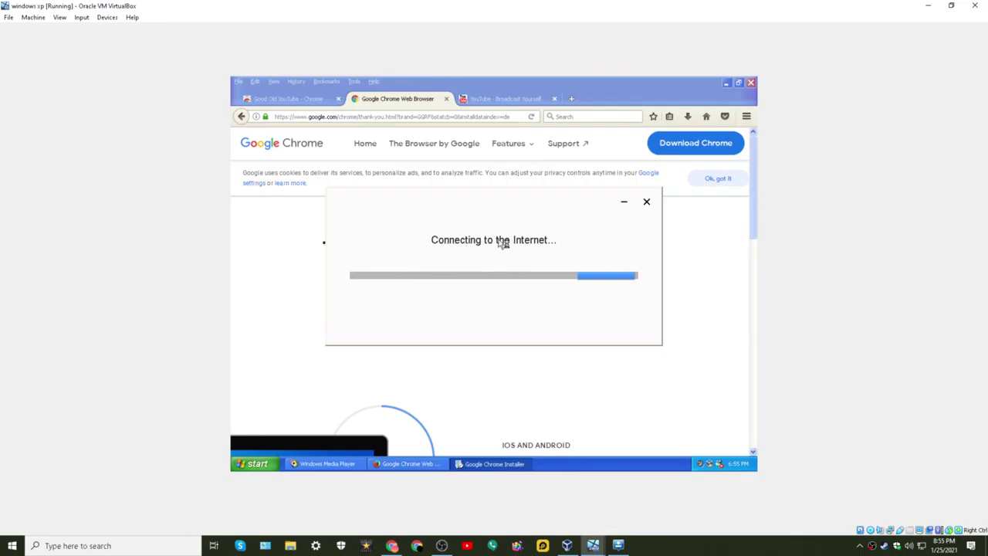
# View the archived 2008 YouTube page in its tab and dismiss the Reader View notice
pyautogui.moveTo(522, 141)
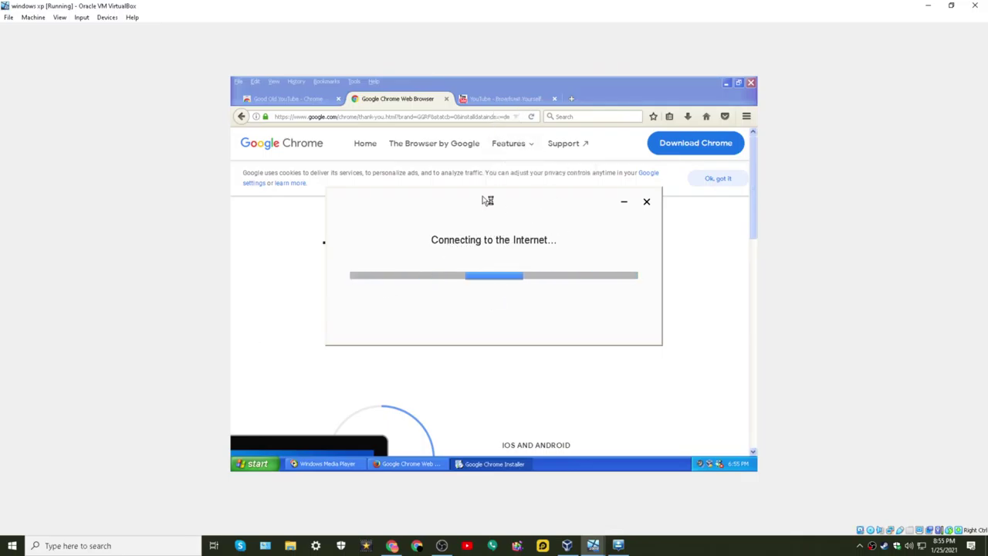
pyautogui.click(507, 98)
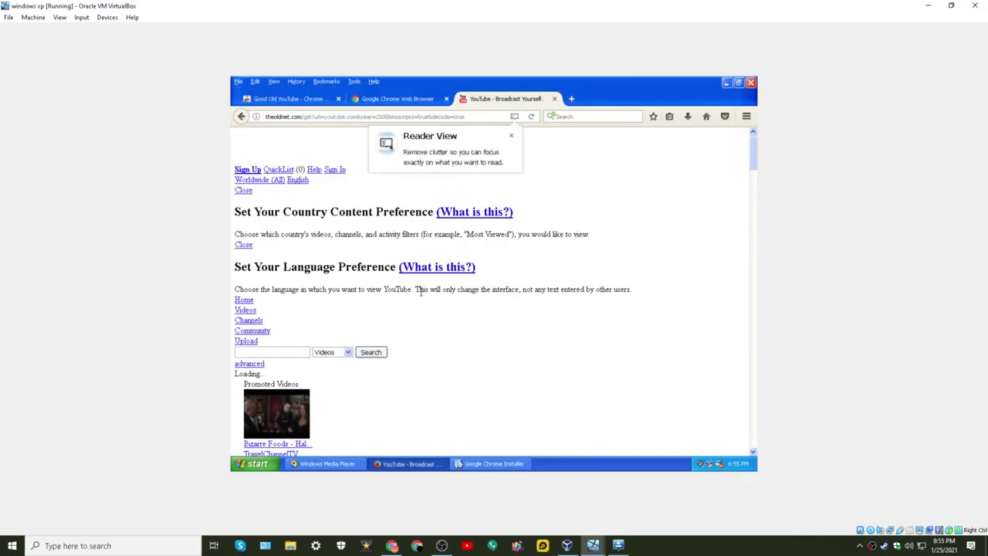
pyautogui.scroll(-6, 406, 294)
pyautogui.scroll(3, 345, 266)
pyautogui.scroll(4, 346, 266)
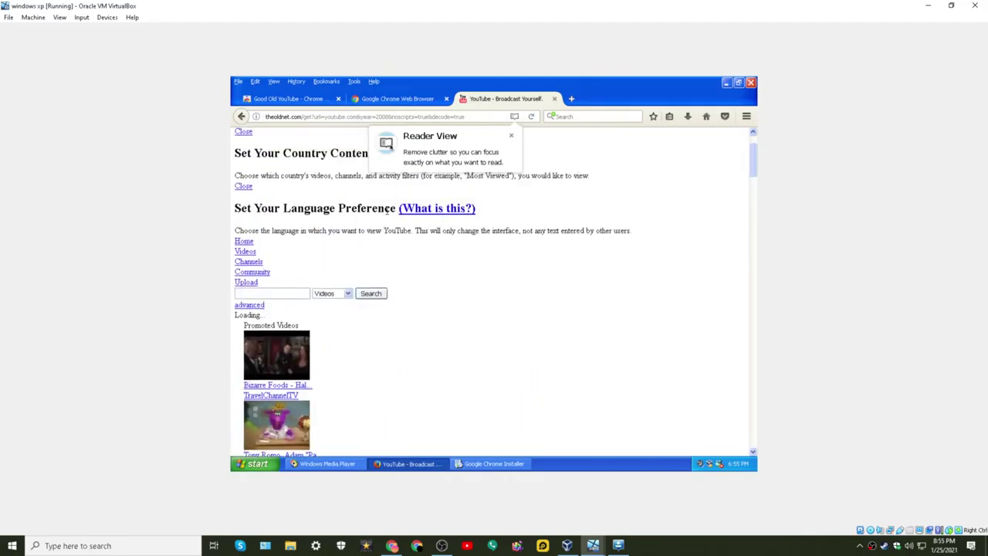
pyautogui.click(511, 136)
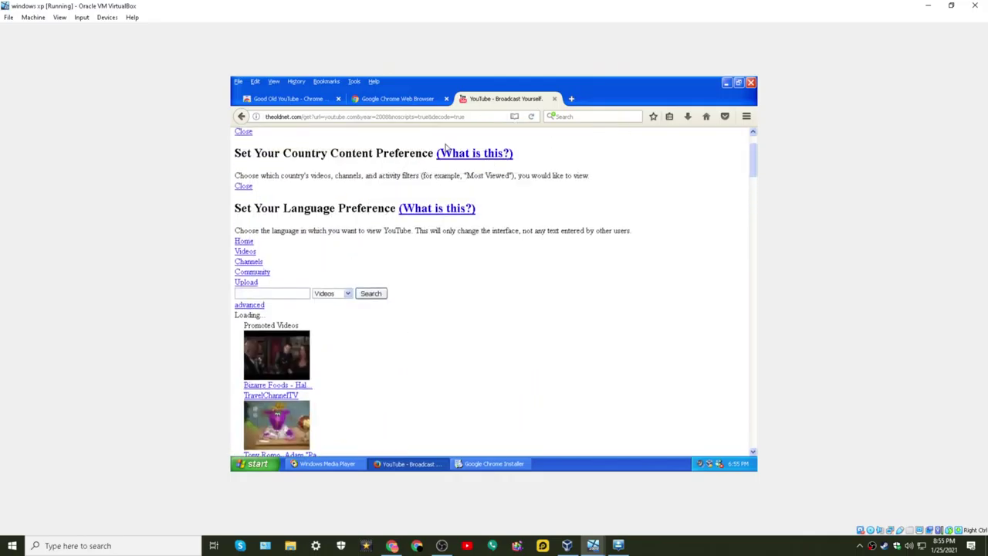
# Reload the archived YouTube page, look over its promoted and featured videos, and go back to The Old Net's home page
pyautogui.click(530, 116)
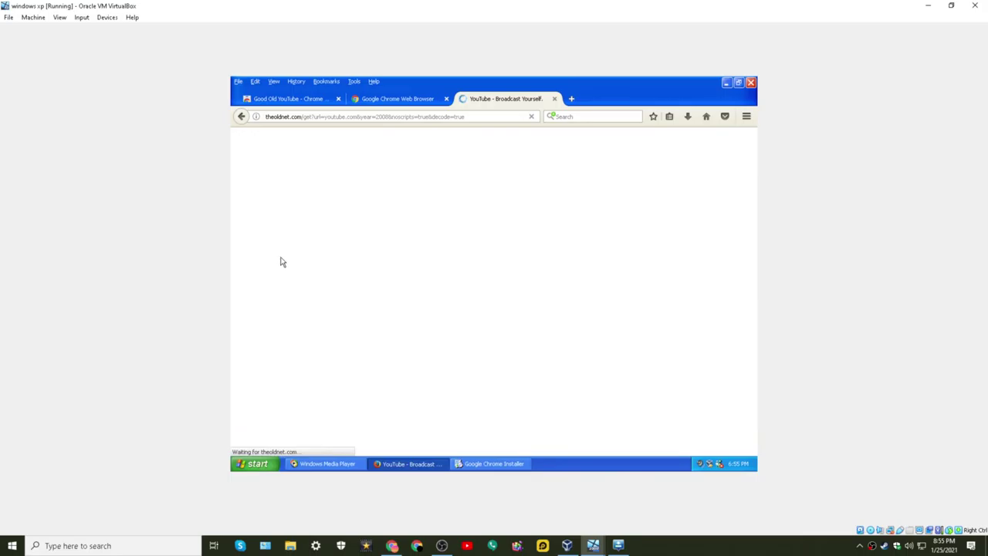
pyautogui.scroll(-10, 345, 198)
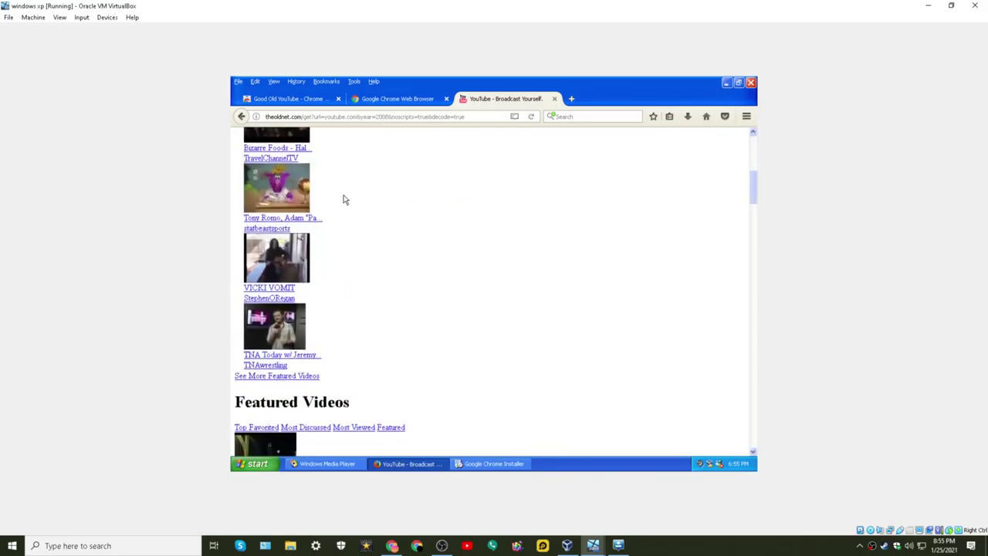
pyautogui.scroll(7, 337, 227)
pyautogui.scroll(3, 313, 251)
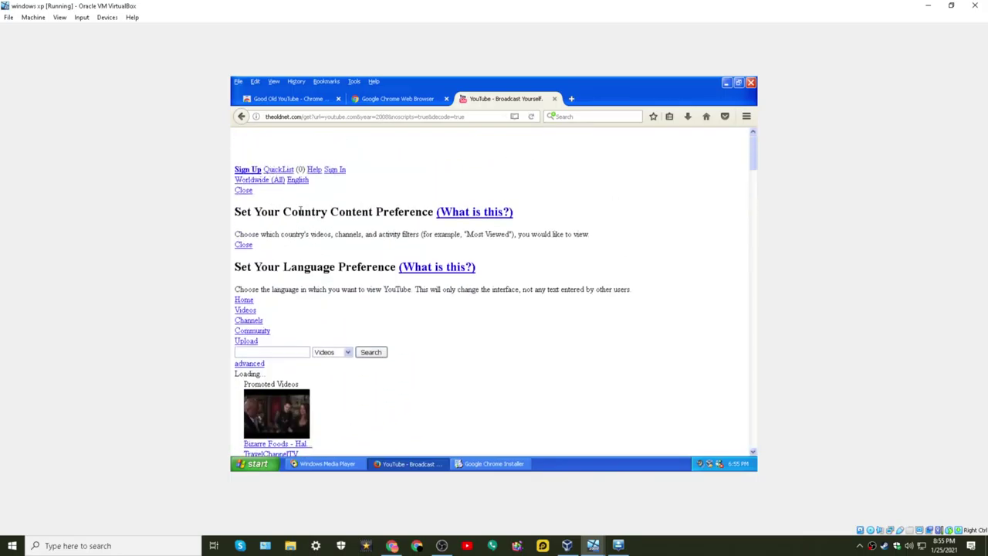
pyautogui.scroll(-6, 300, 212)
pyautogui.scroll(6, 278, 205)
pyautogui.click(241, 118)
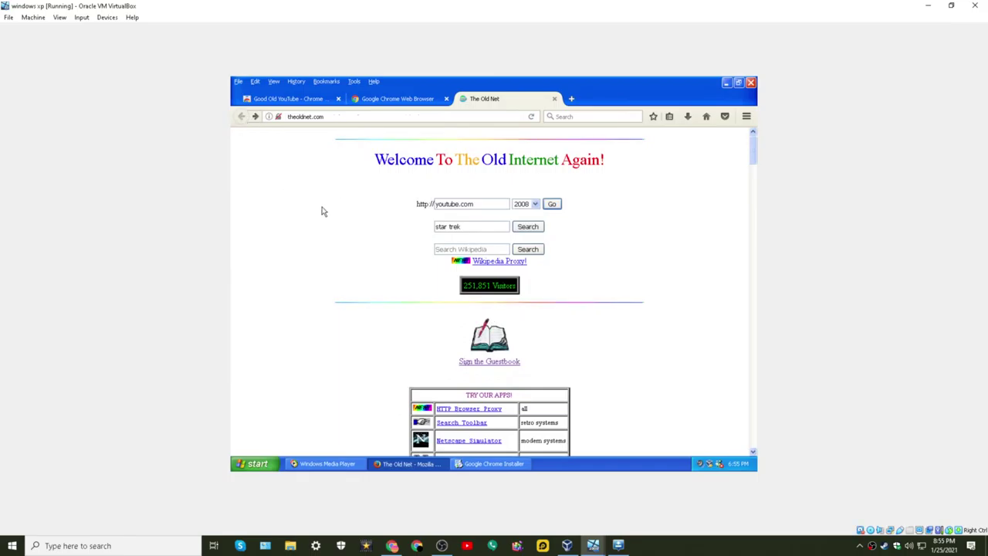
# Load the 2010 version of youtube.com through The Old Net and look over its recommended videos
pyautogui.click(528, 203)
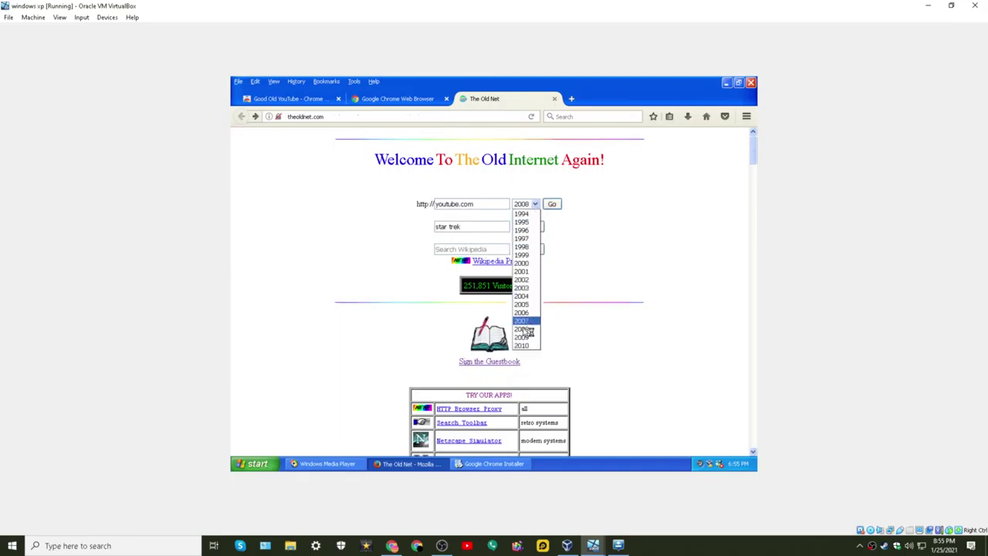
pyautogui.click(524, 345)
pyautogui.click(551, 204)
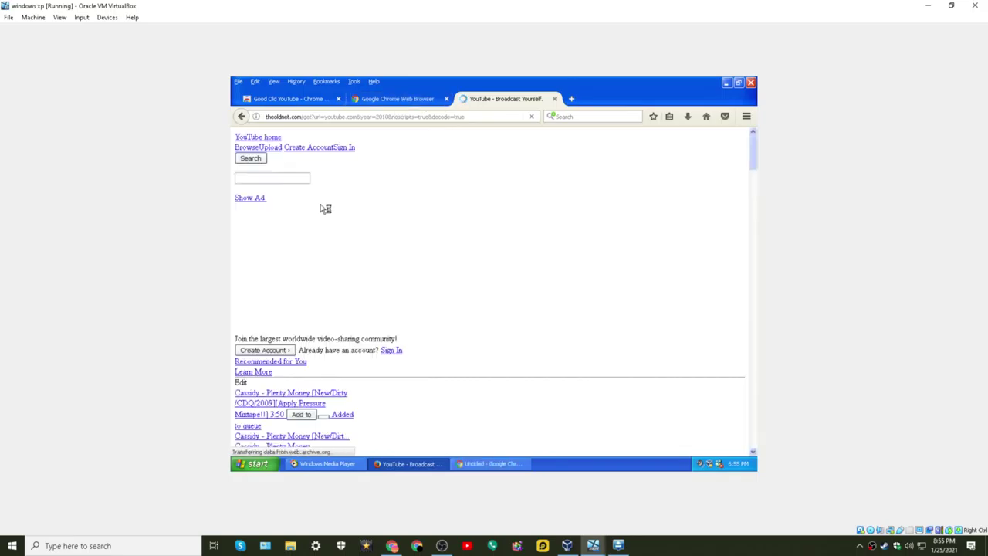
pyautogui.scroll(-7, 463, 232)
pyautogui.rightClick(460, 232)
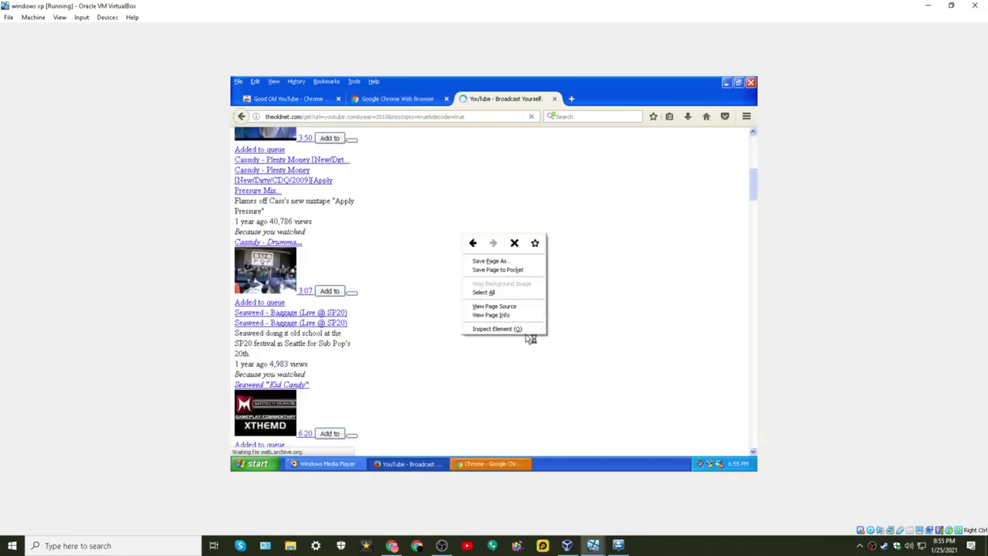
pyautogui.click(455, 375)
pyautogui.scroll(-12, 440, 355)
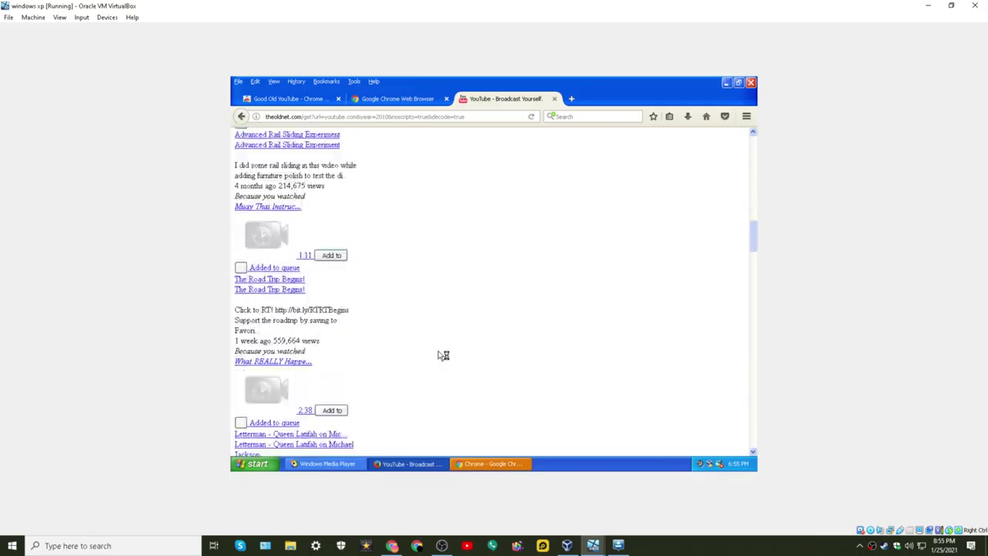
pyautogui.scroll(-4, 438, 355)
# Look over the Google Chrome download thank-you page in its tab
pyautogui.click(390, 98)
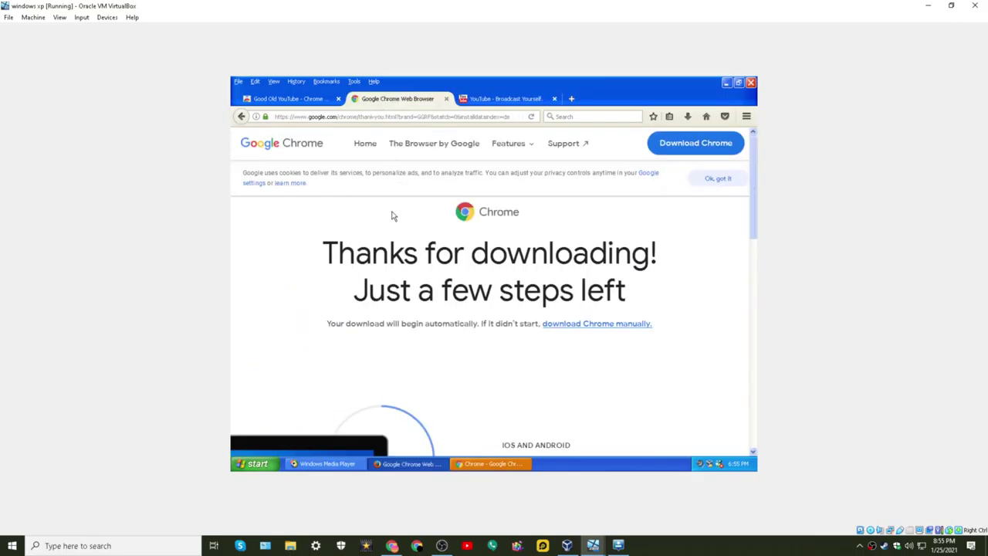
pyautogui.scroll(-8, 433, 231)
pyautogui.scroll(6, 478, 196)
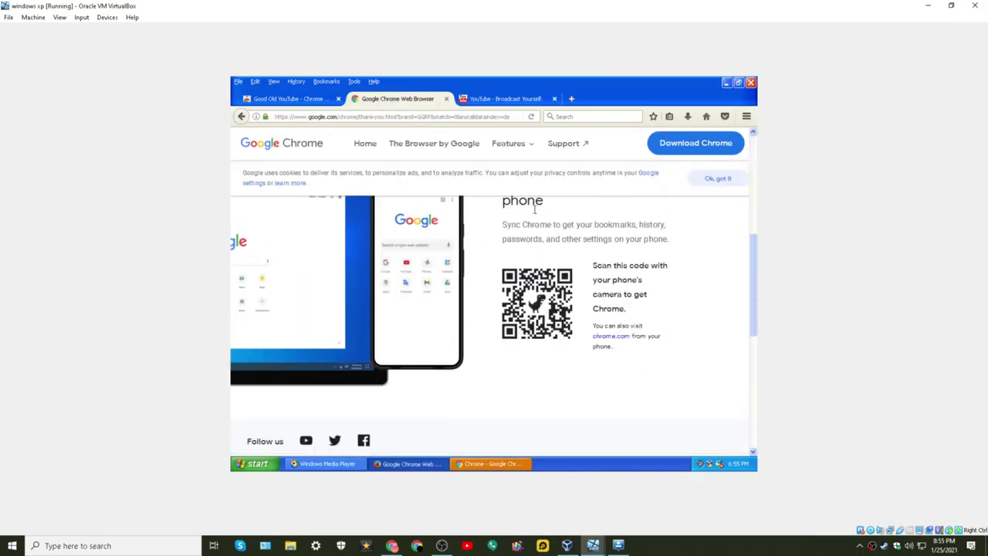
# Switch to the newly installed Chrome and proceed past the accounts.google.com privacy warning
pyautogui.click(511, 463)
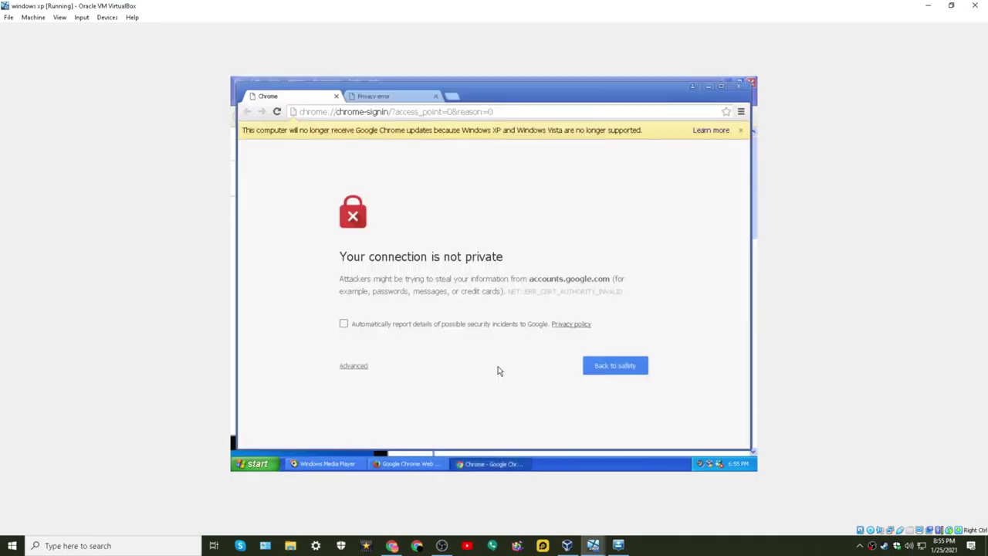
pyautogui.click(352, 366)
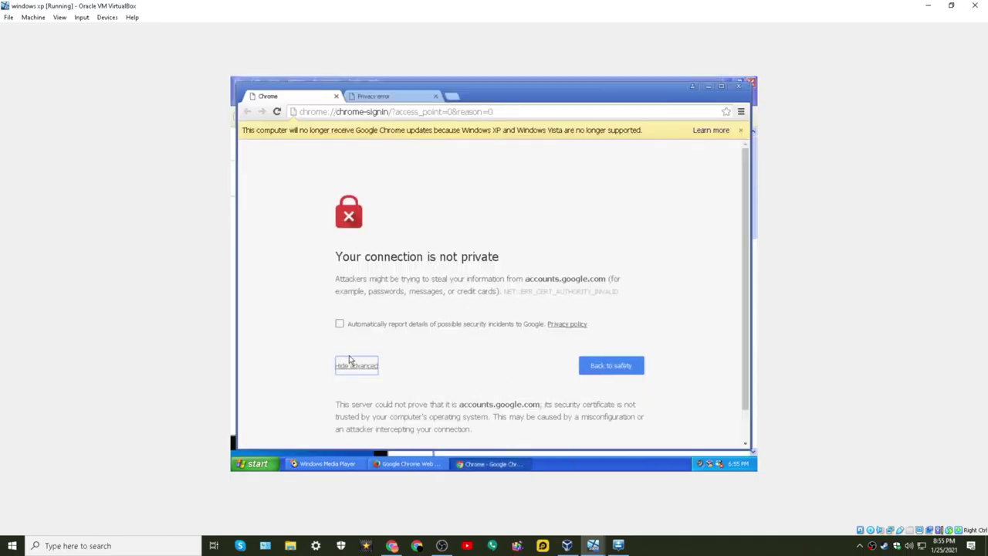
pyautogui.scroll(-1, 355, 378)
pyautogui.click(381, 417)
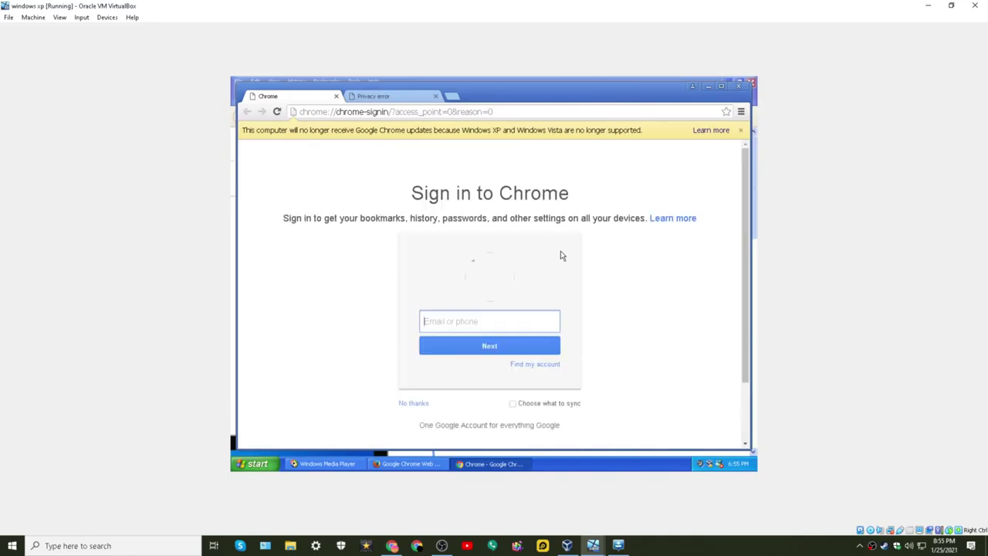
# Open Chrome's settings, look over the page and search the settings for "safe"
pyautogui.click(741, 112)
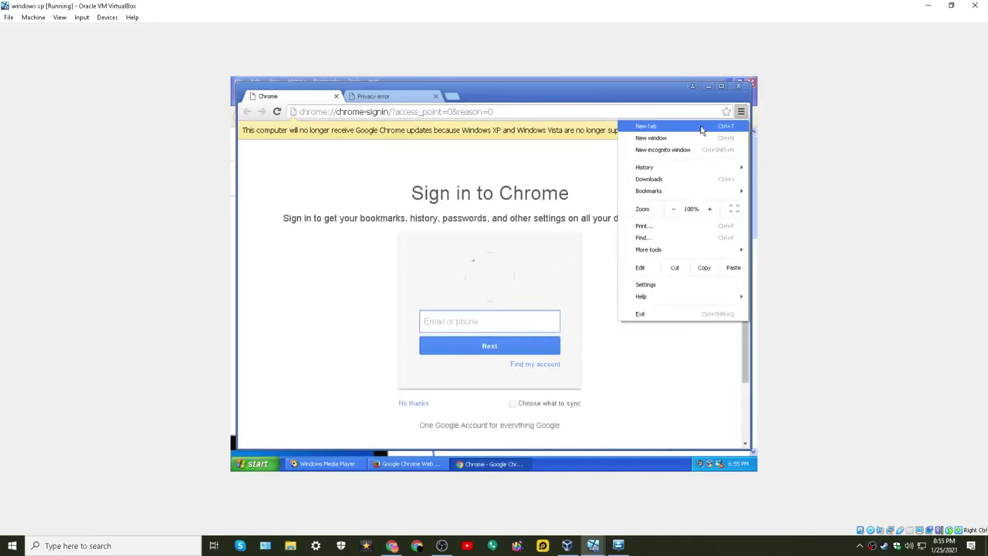
pyautogui.click(673, 287)
pyautogui.moveTo(503, 186); pyautogui.dragTo(216, 164)
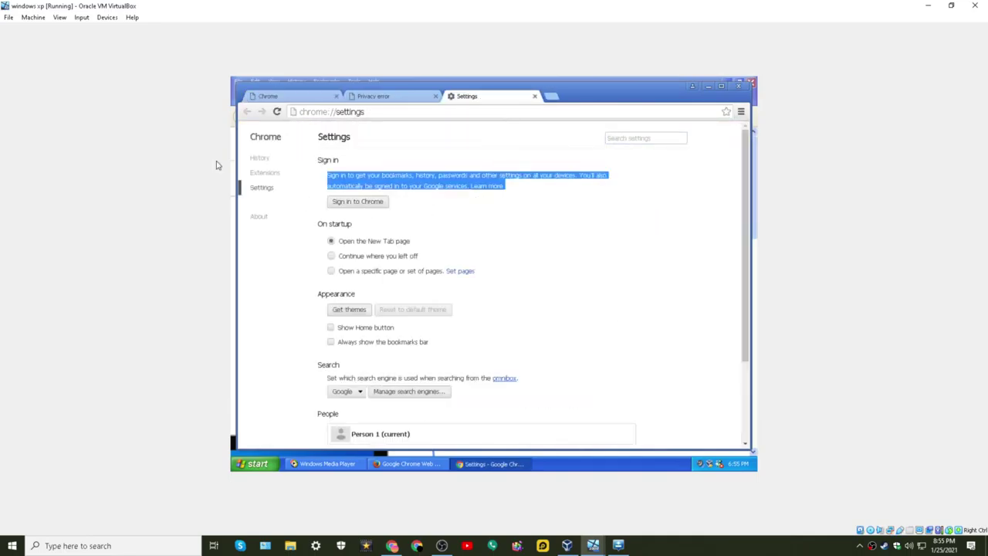
pyautogui.click(285, 95)
pyautogui.click(456, 96)
pyautogui.scroll(-3, 347, 185)
pyautogui.scroll(3, 623, 170)
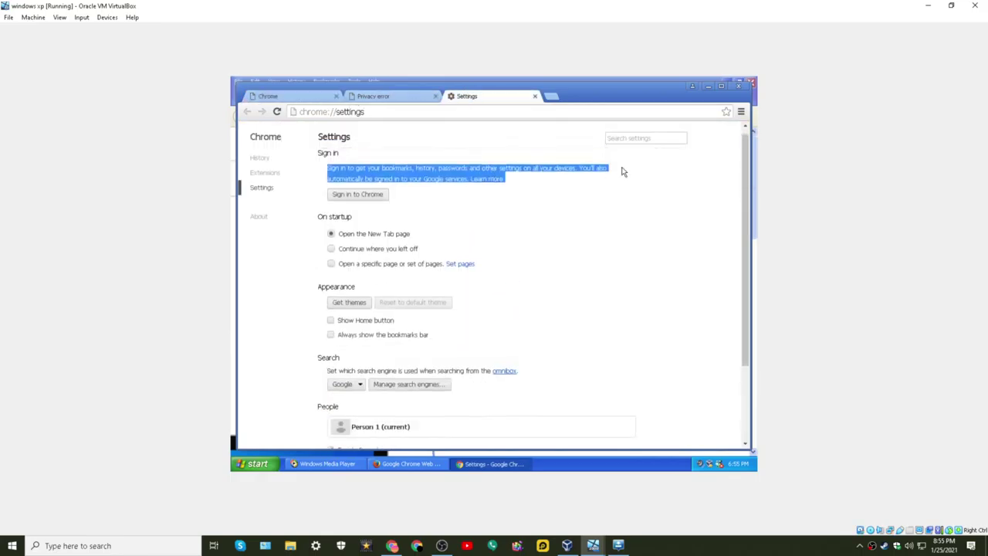
pyautogui.click(624, 137)
pyautogui.write('sa')
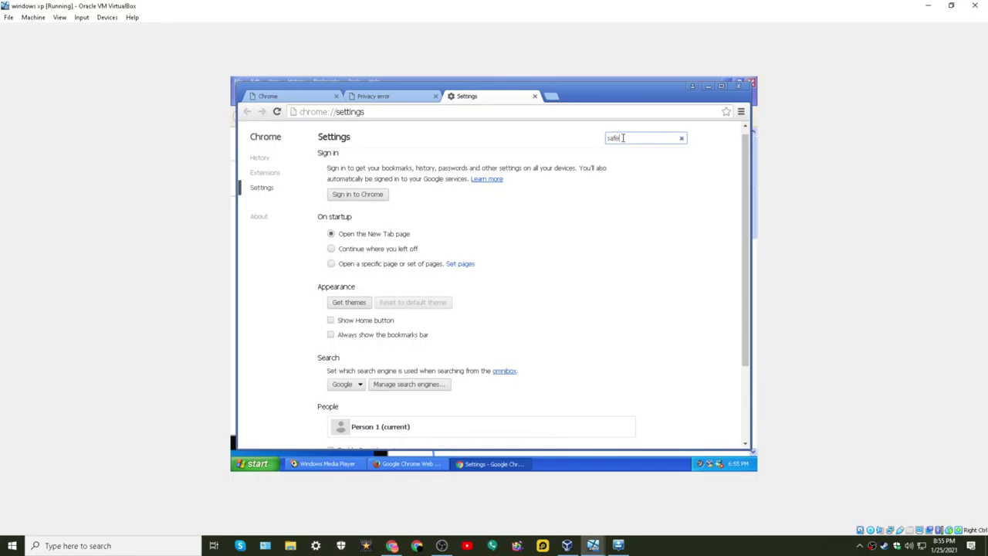
pyautogui.write('fe')
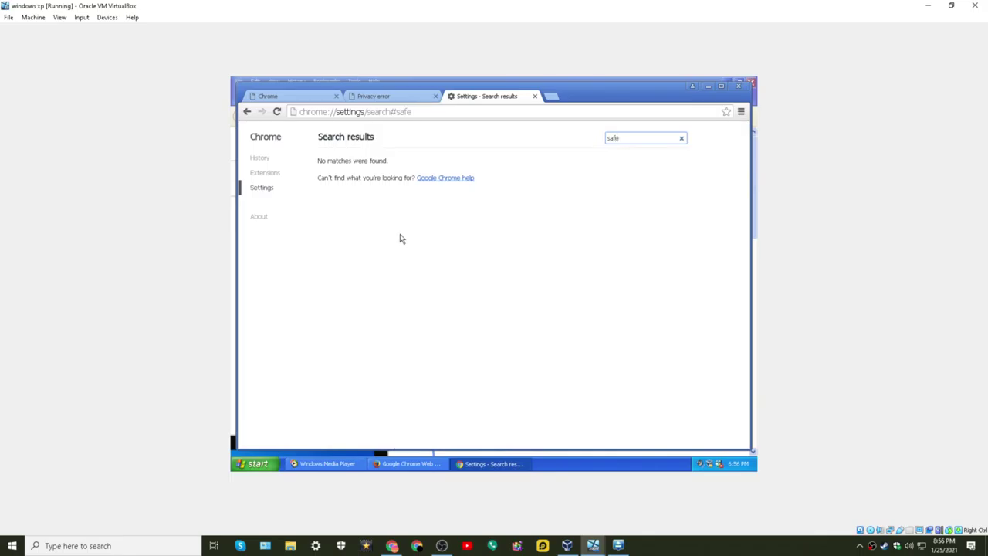
# Read the version and update notice on Chrome's About page and view the browsing history page
pyautogui.click(259, 219)
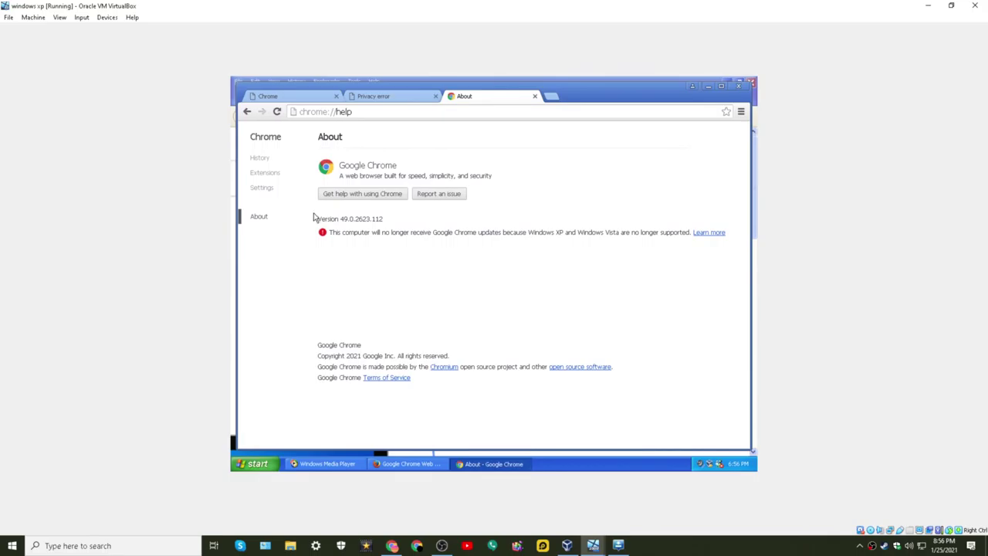
pyautogui.moveTo(337, 232); pyautogui.dragTo(580, 232)
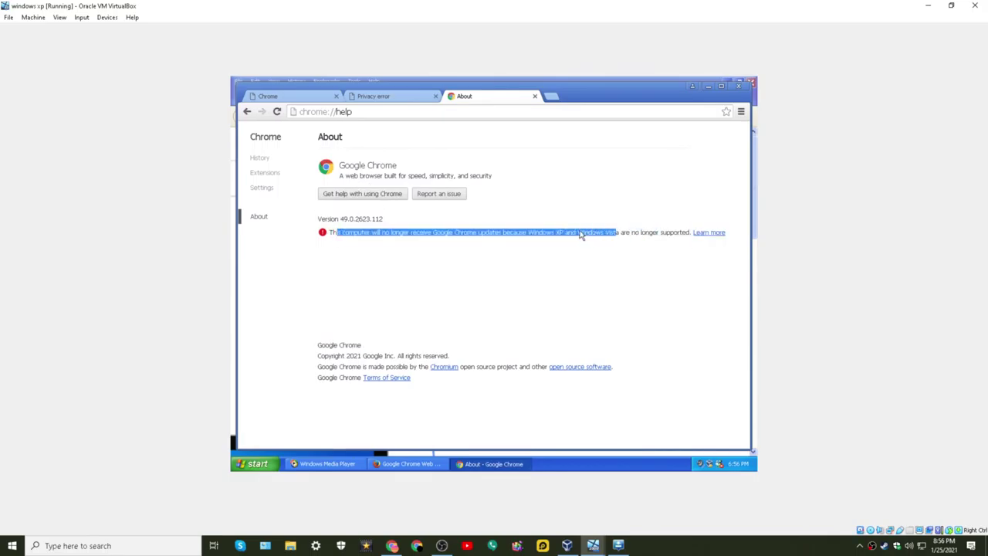
pyautogui.click(579, 231)
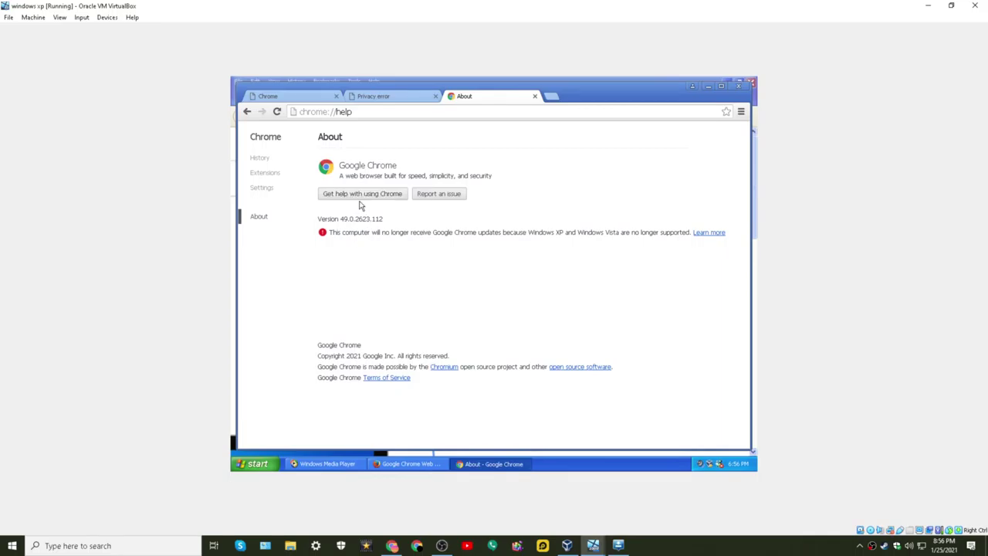
pyautogui.click(262, 158)
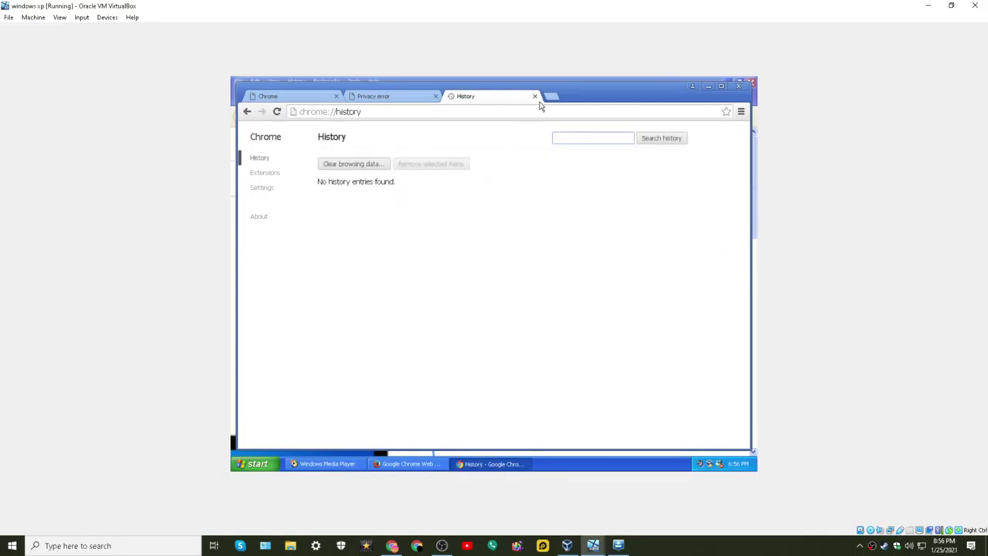
# Close the History and Privacy error tabs, open a new tab and show the advanced details of its privacy warning
pyautogui.click(534, 95)
pyautogui.click(436, 96)
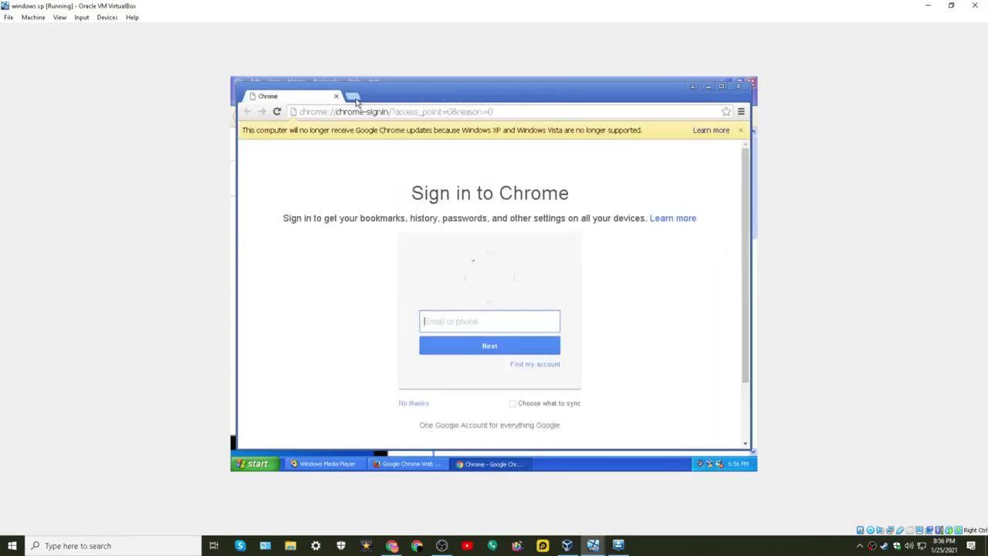
pyautogui.click(352, 99)
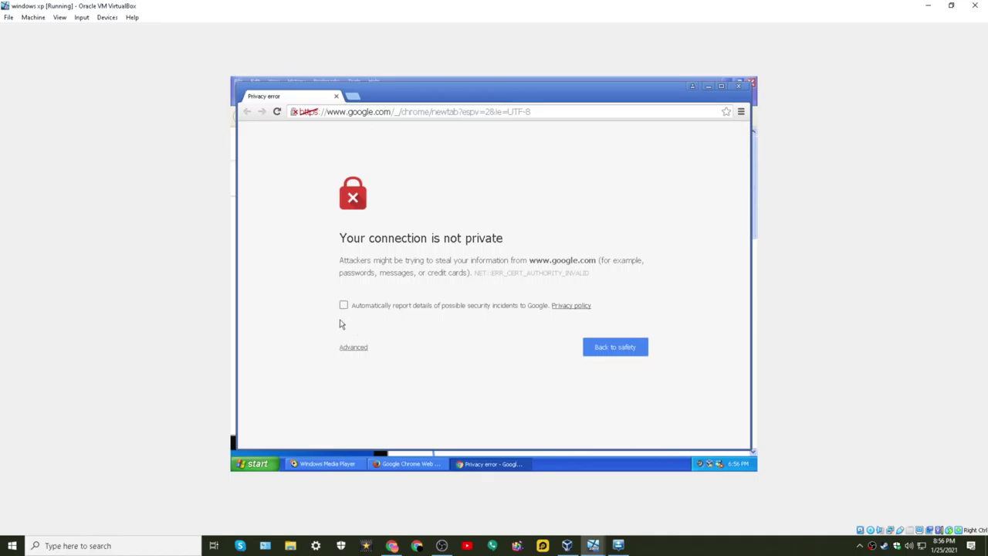
pyautogui.click(349, 347)
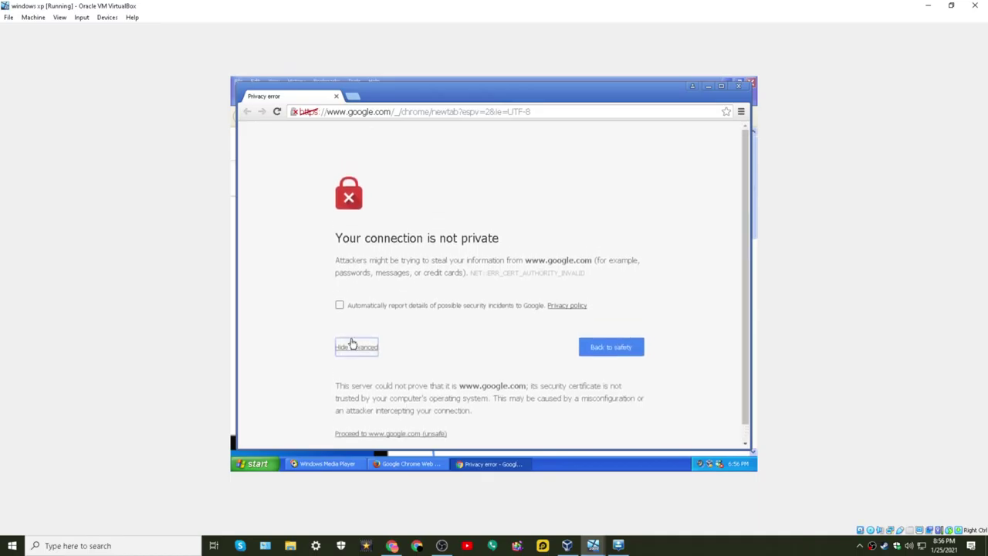
# Reopen Chrome's settings, view the installed extensions and return to the main settings page
pyautogui.click(742, 114)
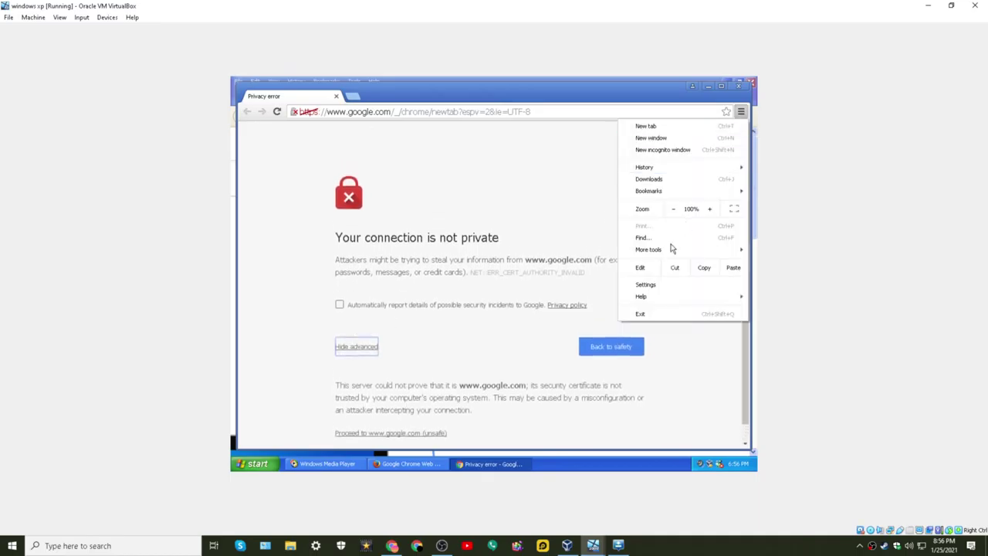
pyautogui.click(659, 285)
pyautogui.click(265, 174)
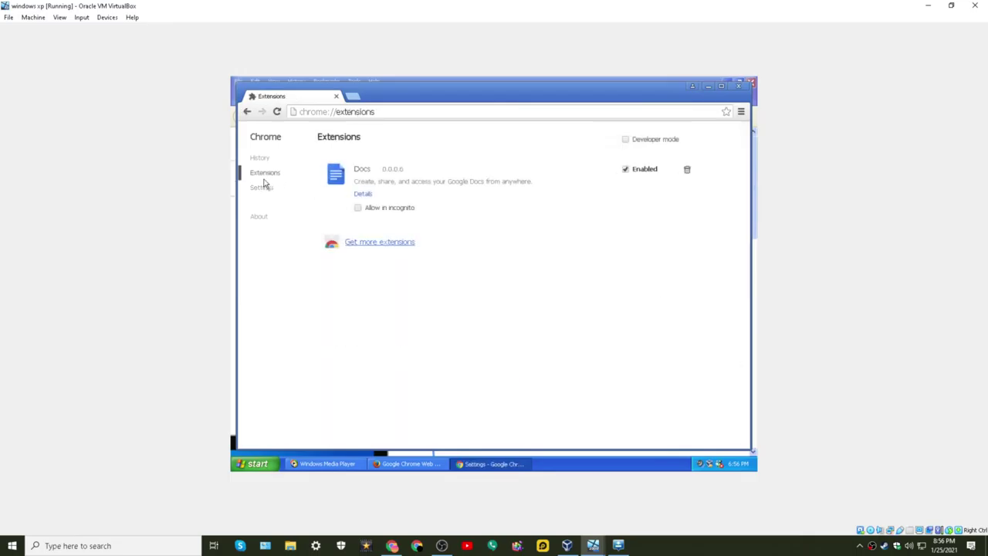
pyautogui.click(261, 189)
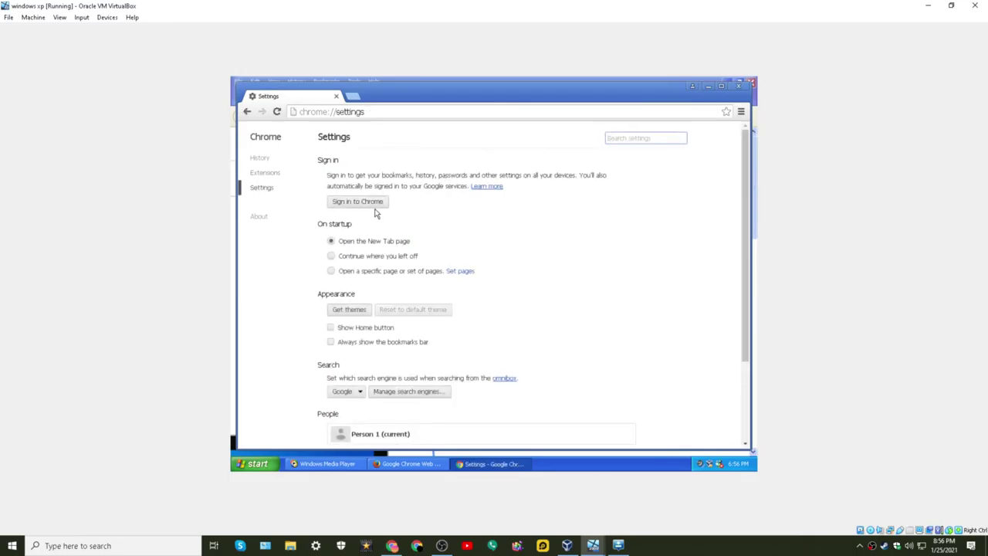
# Set Chrome's default search engine to AOL
pyautogui.scroll(-1, 376, 213)
pyautogui.scroll(-1, 351, 277)
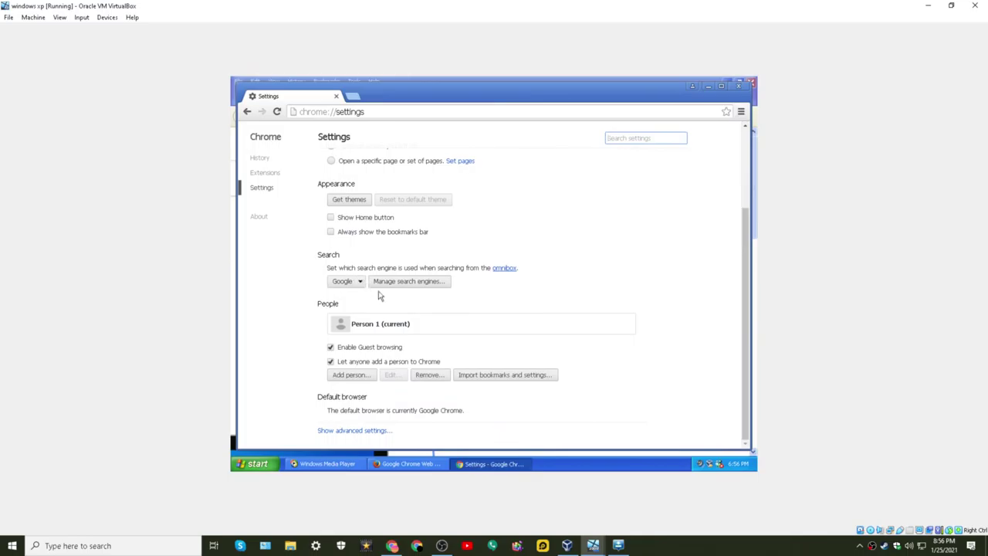
pyautogui.click(352, 281)
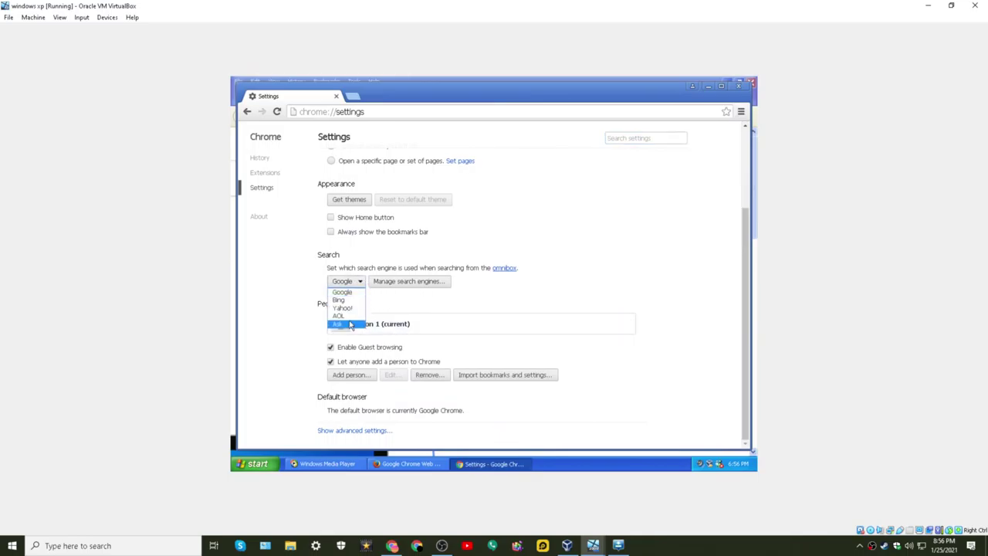
pyautogui.click(339, 317)
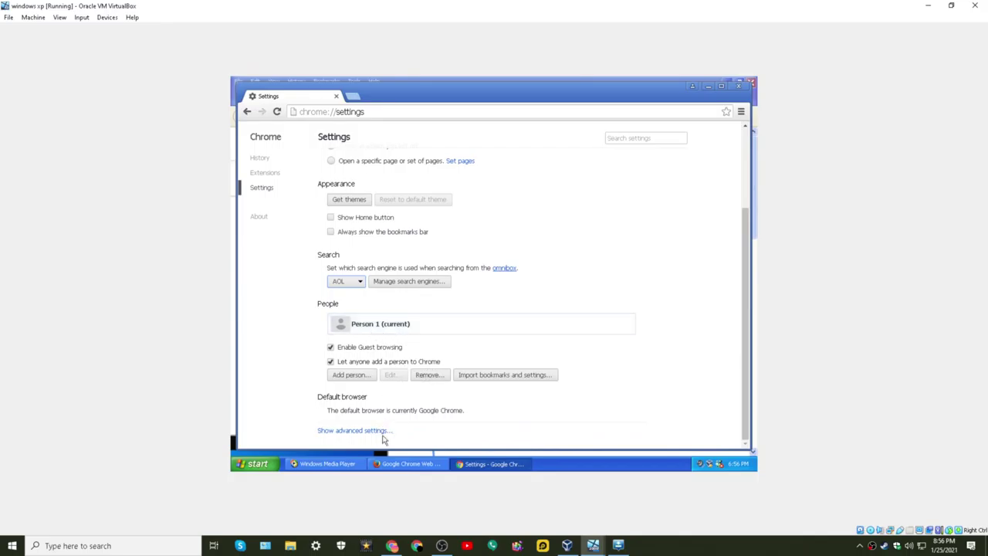
pyautogui.click(378, 349)
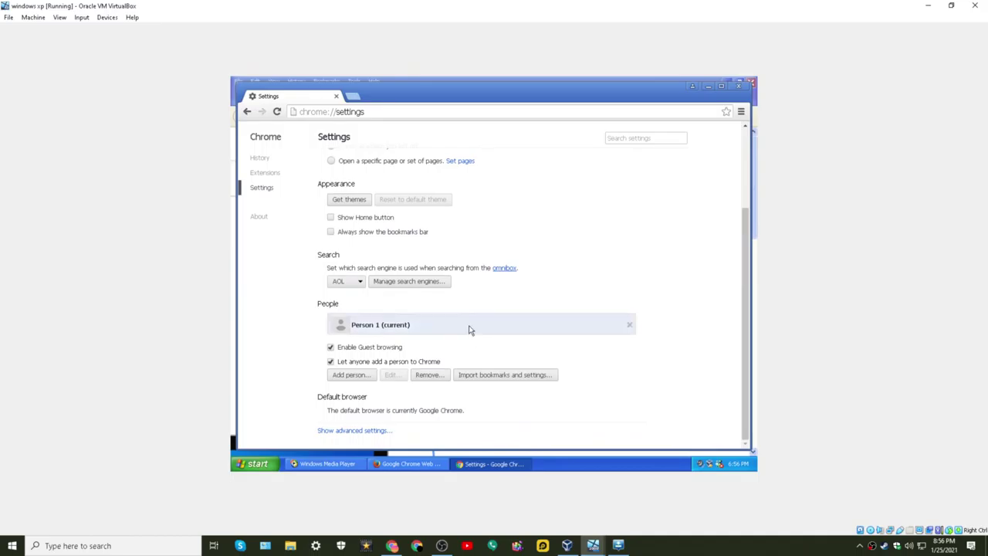
# Search Chrome's settings for "cert" and open the certificate manager
pyautogui.scroll(3, 446, 295)
pyautogui.click(631, 139)
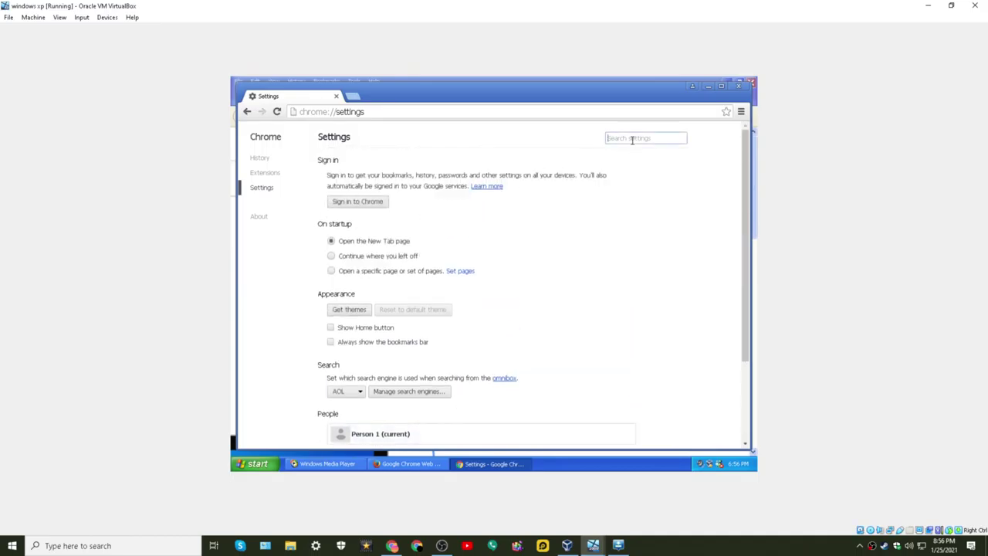
pyautogui.write('cert')
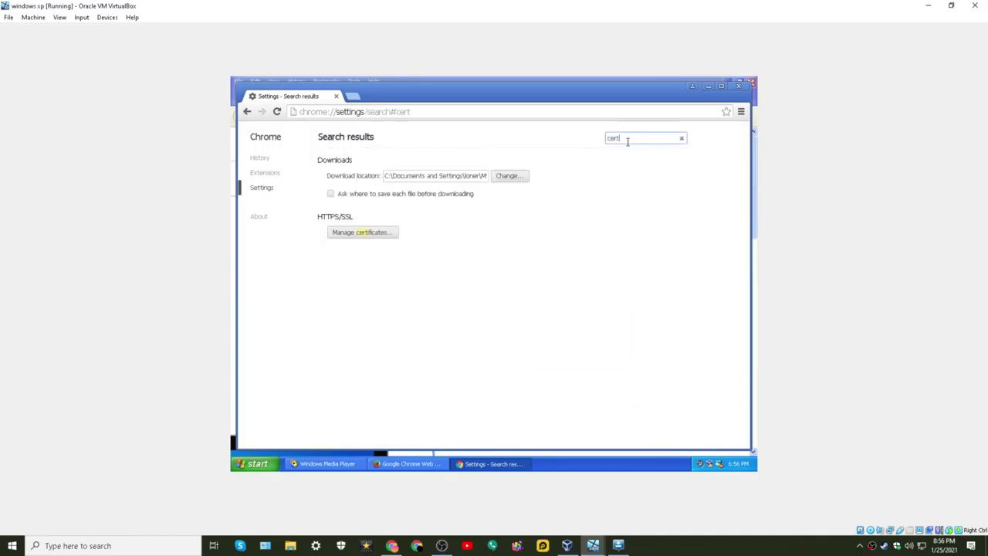
pyautogui.click(377, 234)
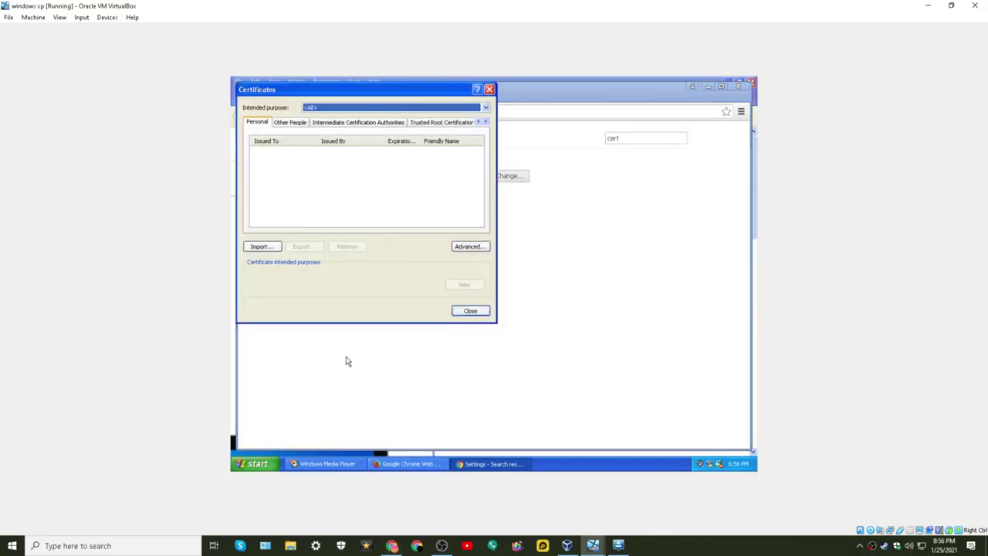
# Review the other people, intermediate and trusted root certificates and the advanced certificate purposes, and close the certificate manager
pyautogui.click(285, 123)
pyautogui.click(332, 124)
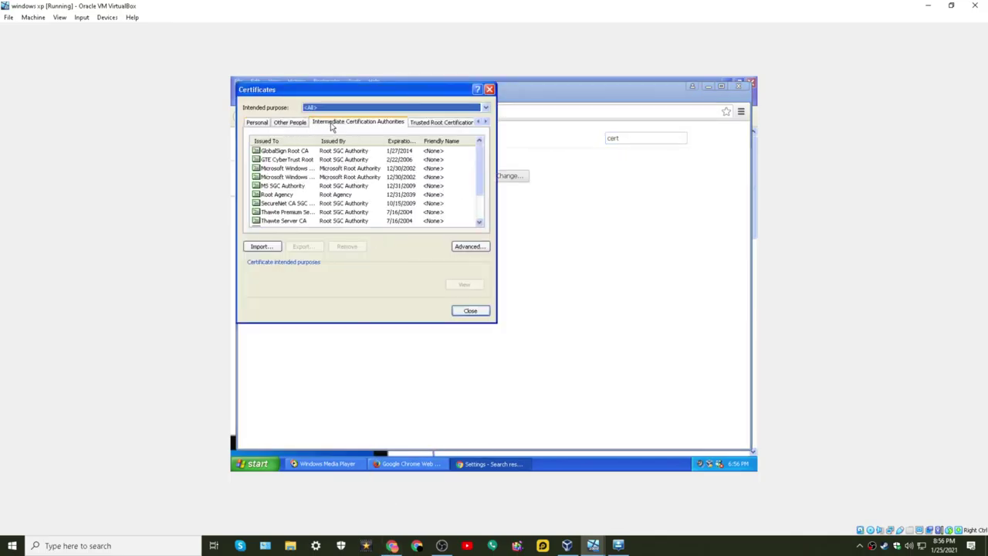
pyautogui.click(434, 124)
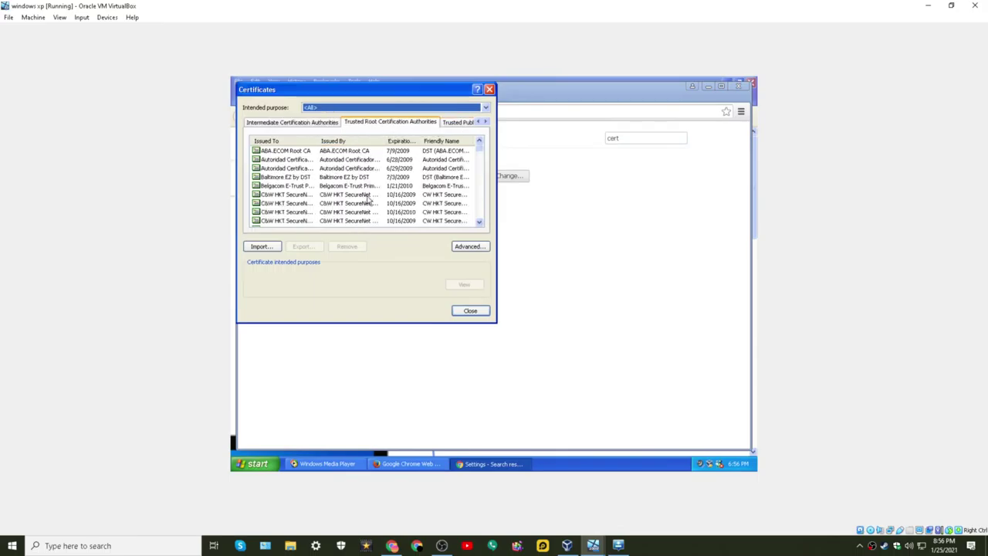
pyautogui.click(459, 243)
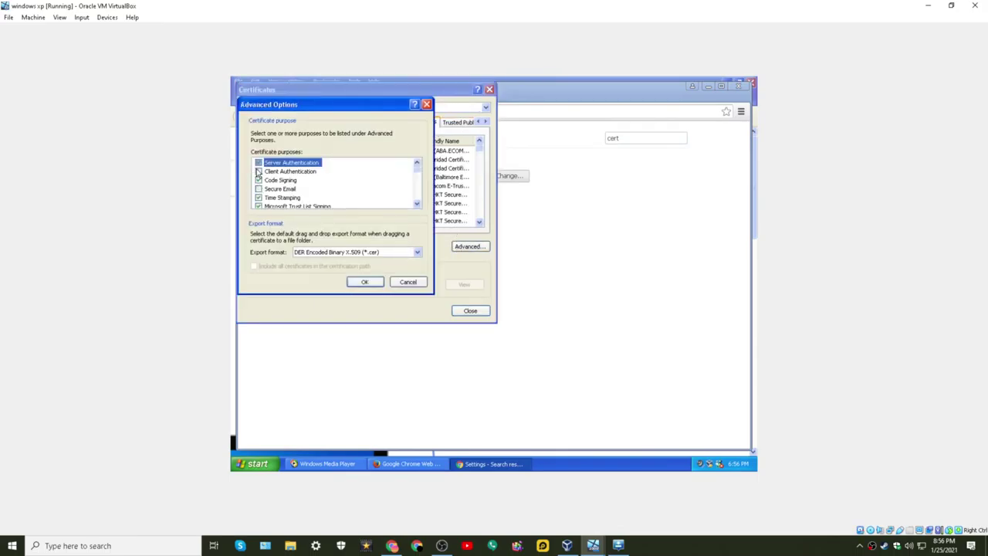
pyautogui.scroll(-9, 260, 195)
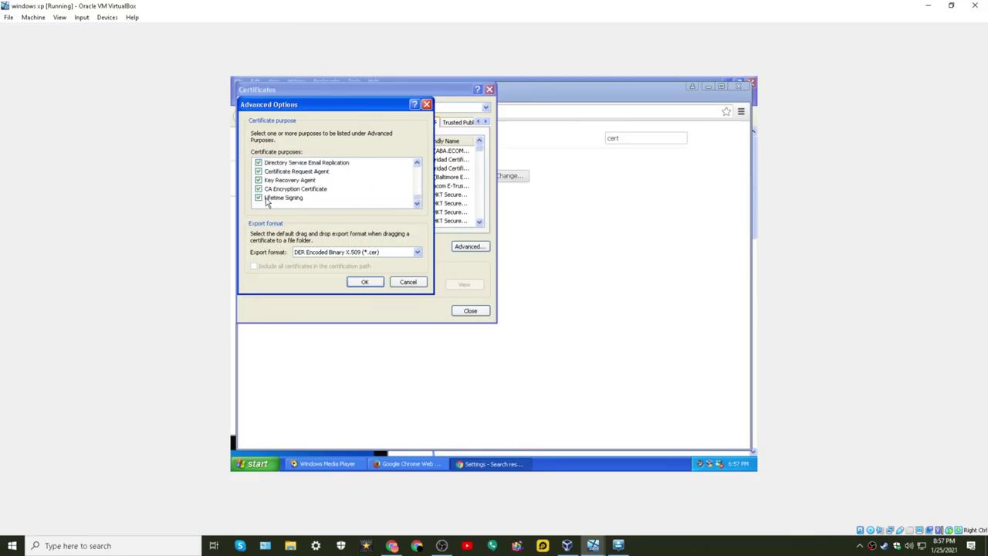
pyautogui.click(367, 283)
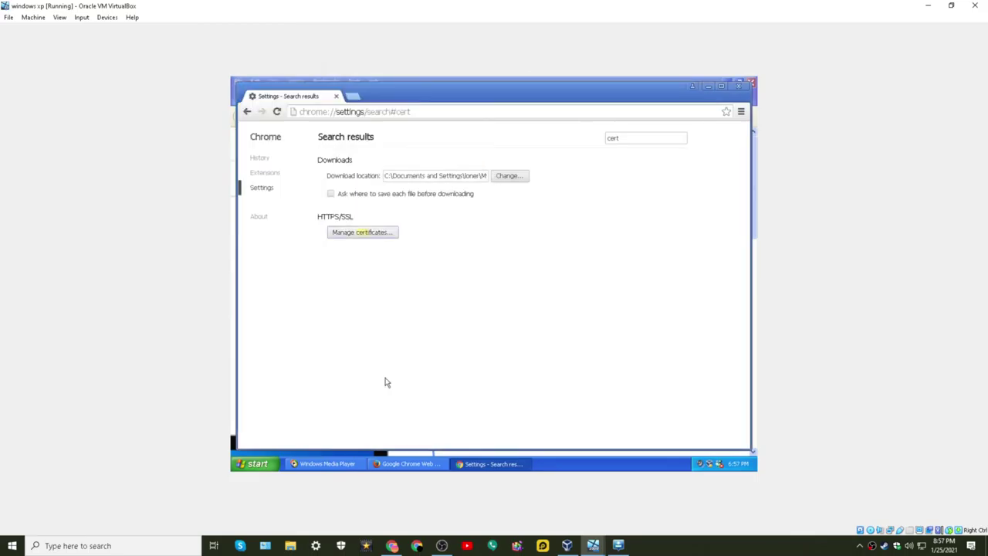
pyautogui.click(457, 311)
# Open Control Panel and examine the Automatic Updates settings without changing them
pyautogui.click(258, 463)
pyautogui.click(367, 340)
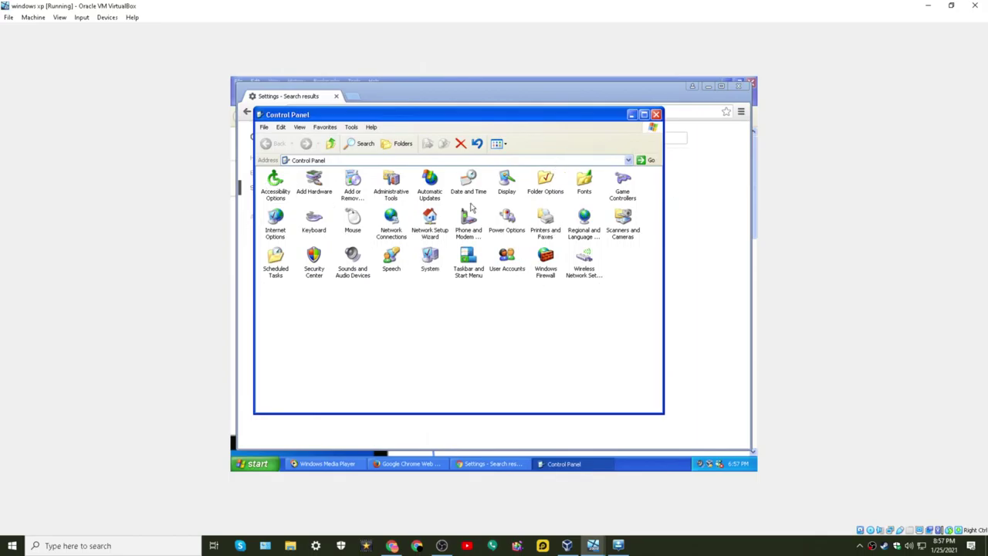
pyautogui.doubleClick(430, 186)
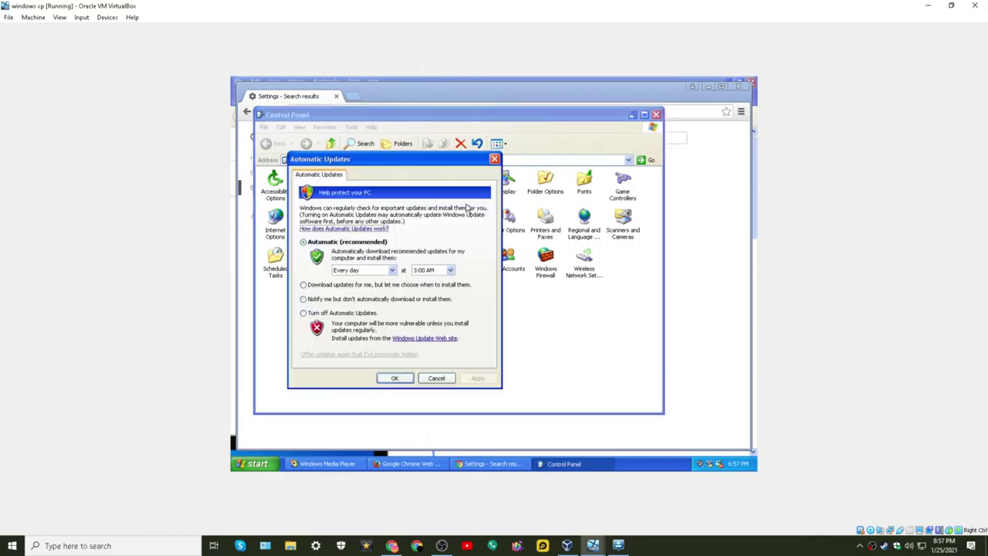
pyautogui.click(494, 159)
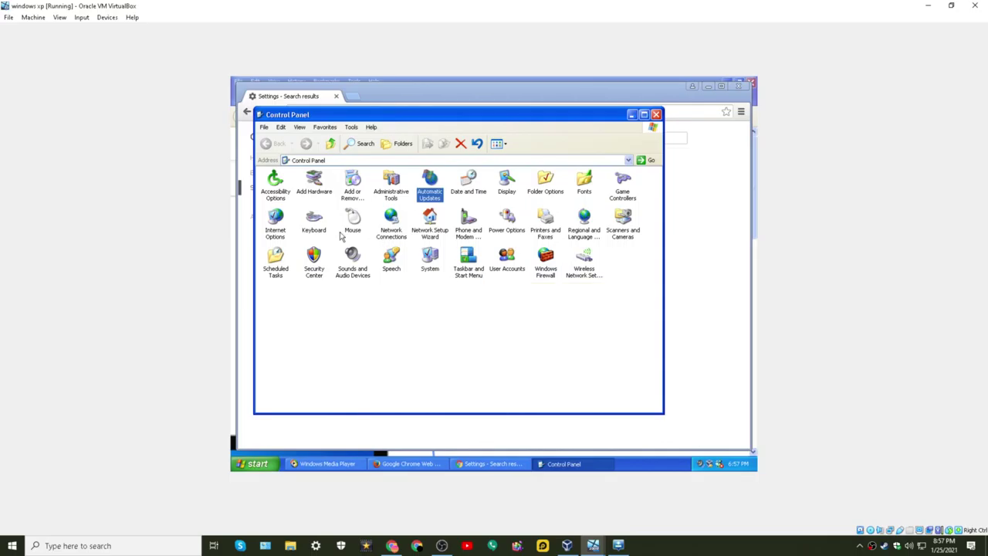
# In the Internet zone's custom security settings, disable permissions for components with manifests and binary and script behaviors, declining the change confirmation
pyautogui.doubleClick(275, 220)
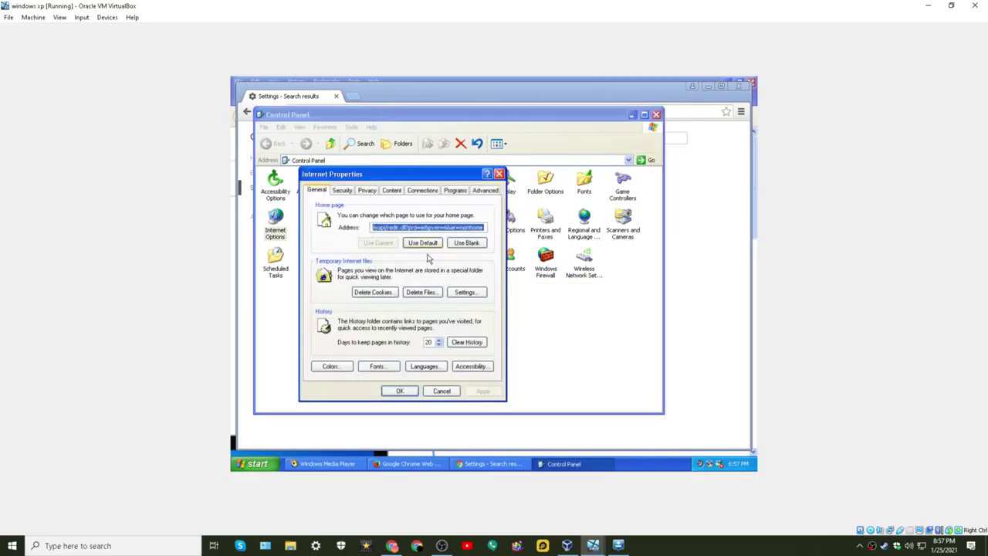
pyautogui.click(342, 191)
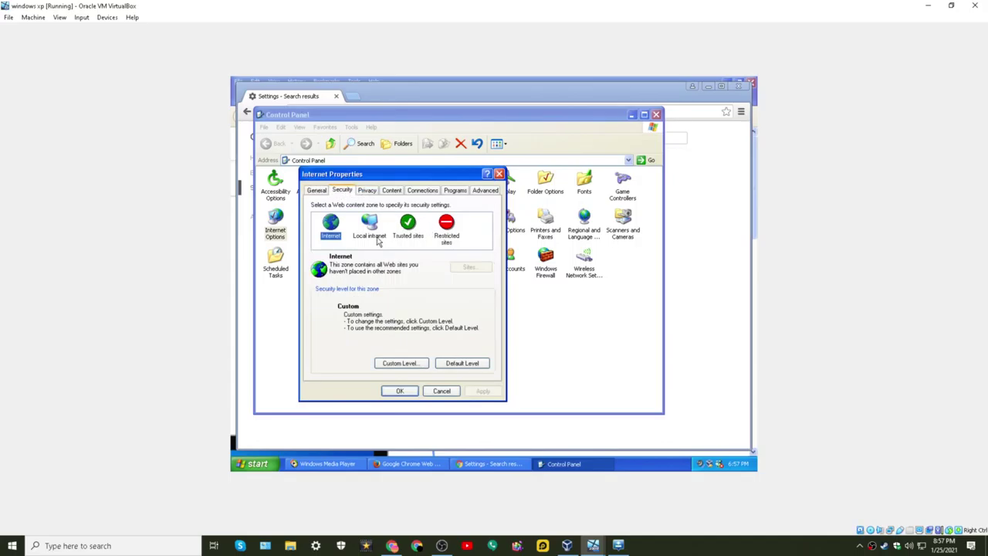
pyautogui.click(401, 363)
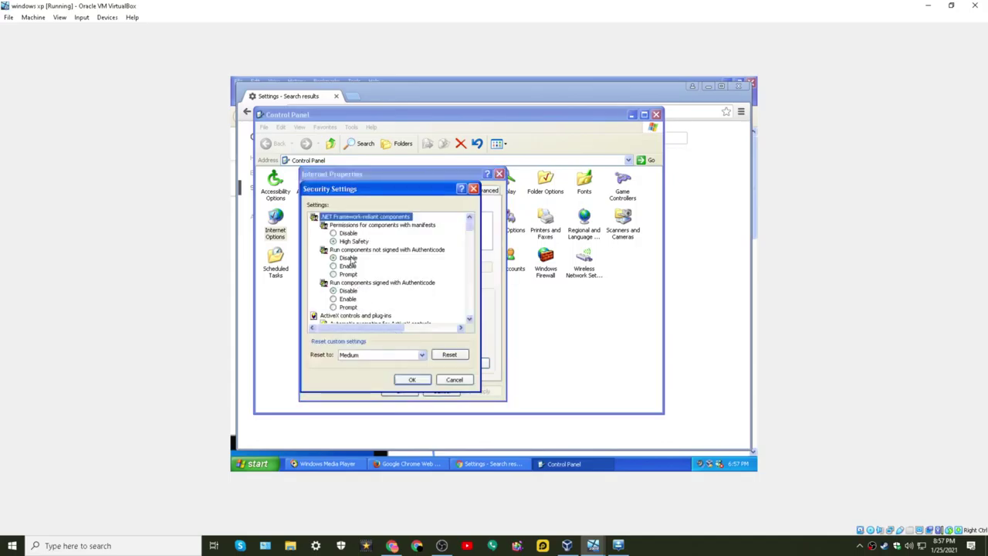
pyautogui.click(333, 233)
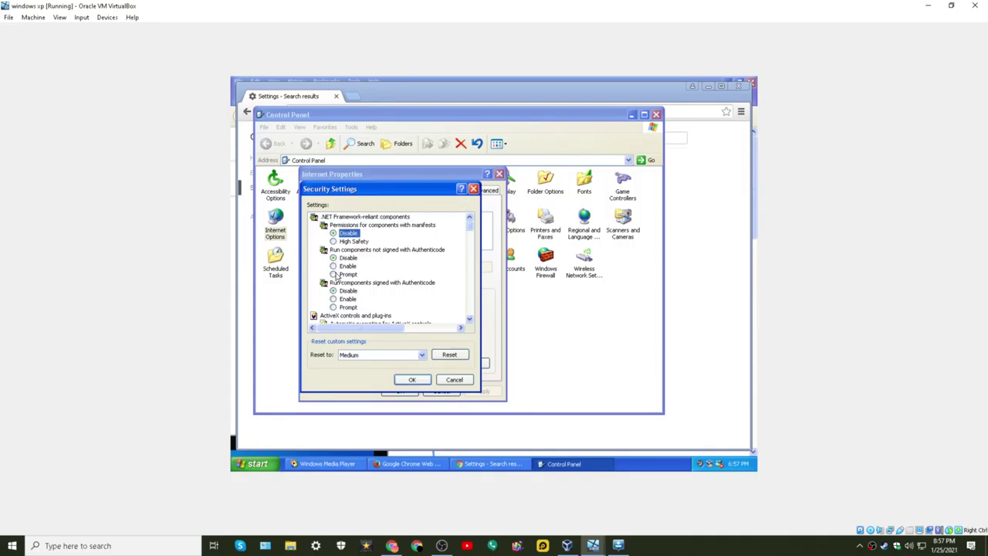
pyautogui.scroll(-3, 335, 301)
pyautogui.click(333, 291)
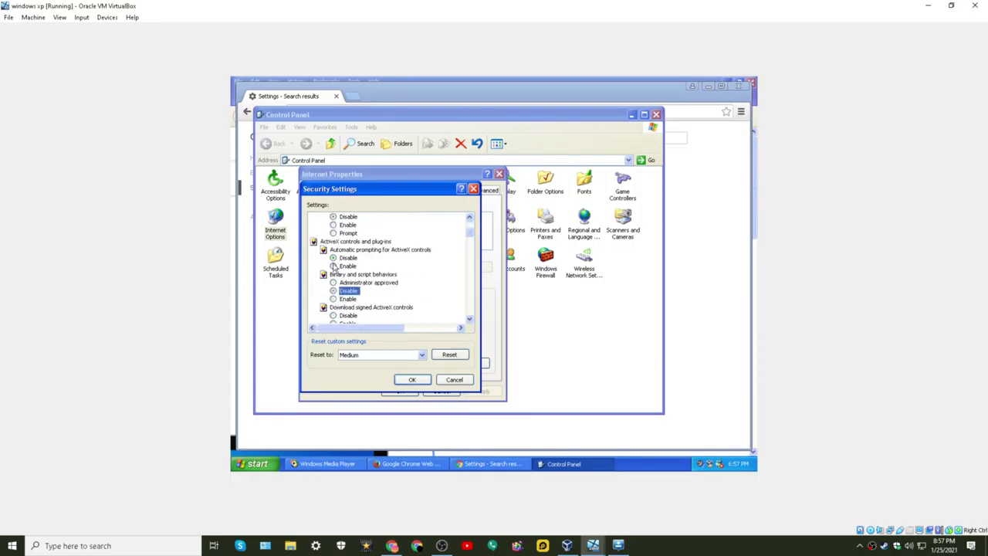
pyautogui.scroll(-3, 338, 301)
pyautogui.scroll(-10, 333, 308)
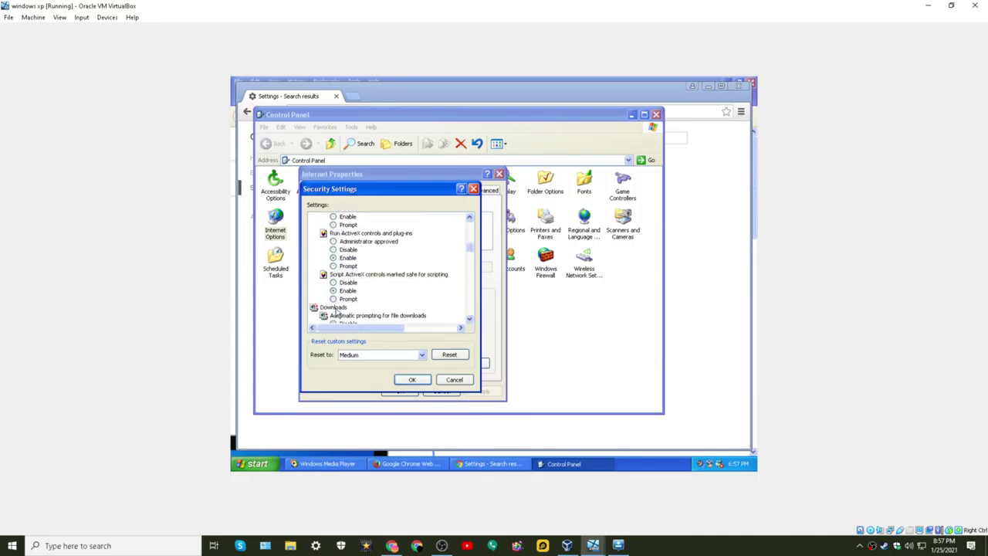
pyautogui.click(411, 379)
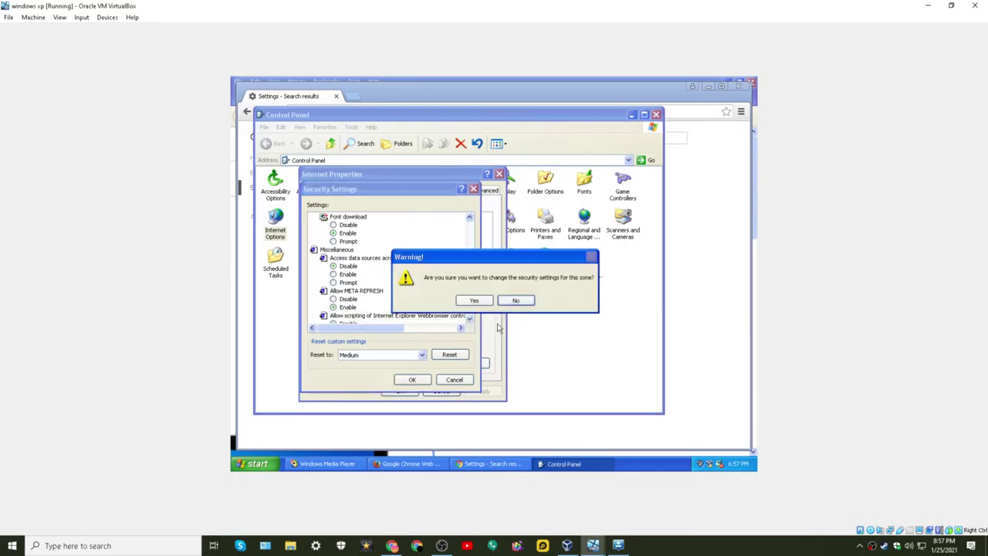
pyautogui.click(515, 301)
# Choose Low as the reset level for the Internet zone and confirm the security settings change
pyautogui.click(382, 355)
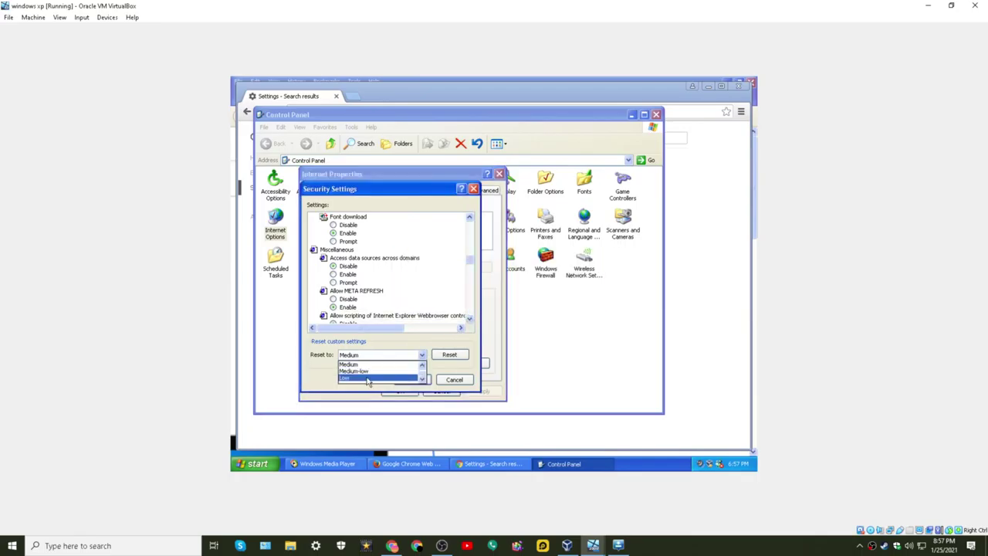
pyautogui.click(364, 377)
pyautogui.click(414, 380)
pyautogui.click(473, 301)
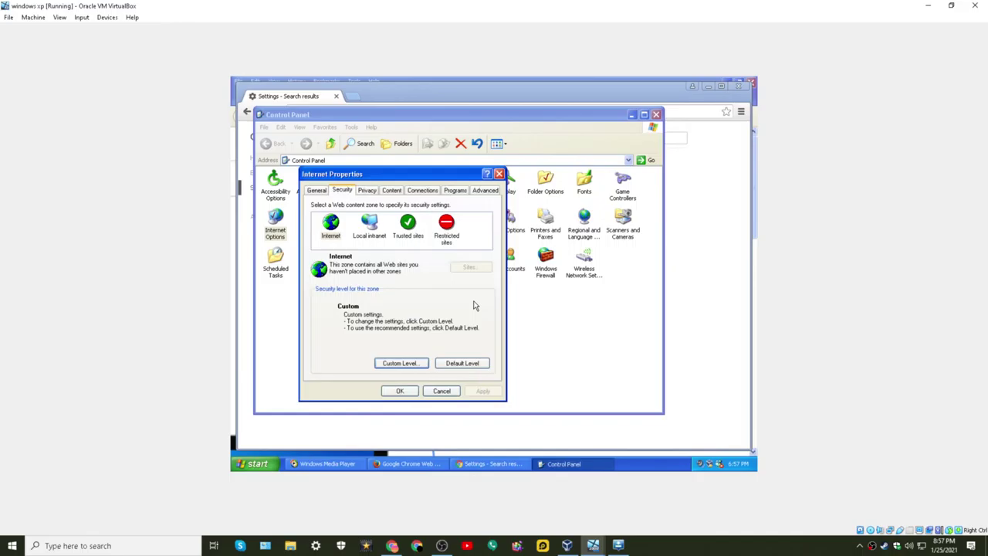
# Set the Internet zone's privacy level to Accept All Cookies
pyautogui.click(367, 191)
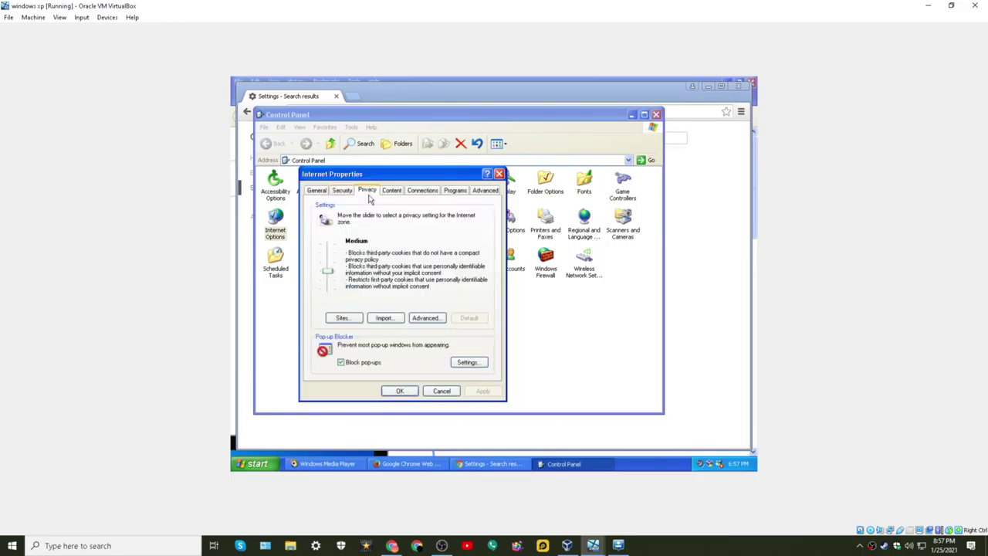
pyautogui.moveTo(329, 271); pyautogui.dragTo(322, 328)
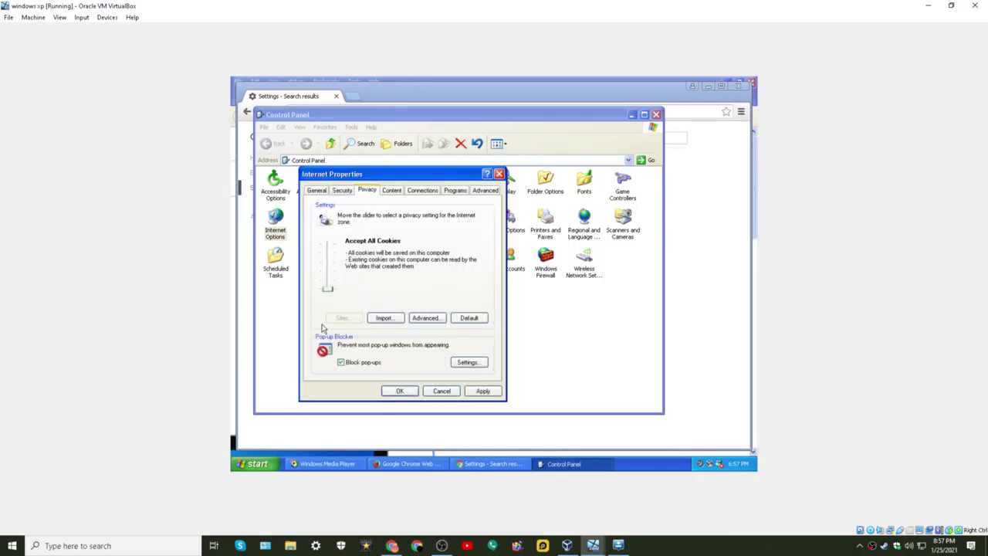
pyautogui.click(392, 192)
pyautogui.click(367, 192)
# View the Content Advisor ratings without enabling them and clear the SSL state in the content settings
pyautogui.click(386, 196)
pyautogui.click(413, 233)
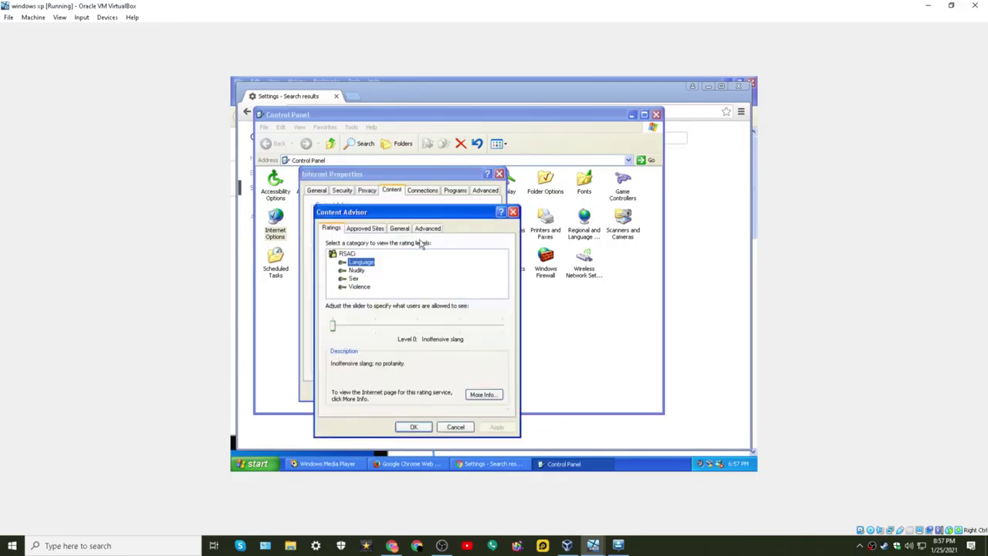
pyautogui.click(513, 212)
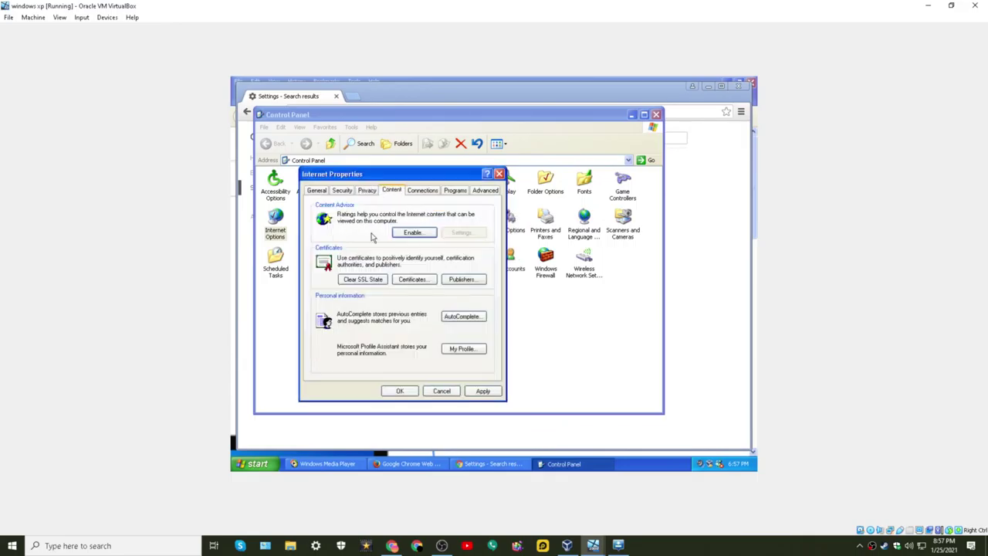
pyautogui.click(386, 280)
pyautogui.click(498, 303)
# Look through the connections, programs and advanced Internet settings, apply the changes and close Control Panel
pyautogui.click(423, 191)
pyautogui.click(455, 191)
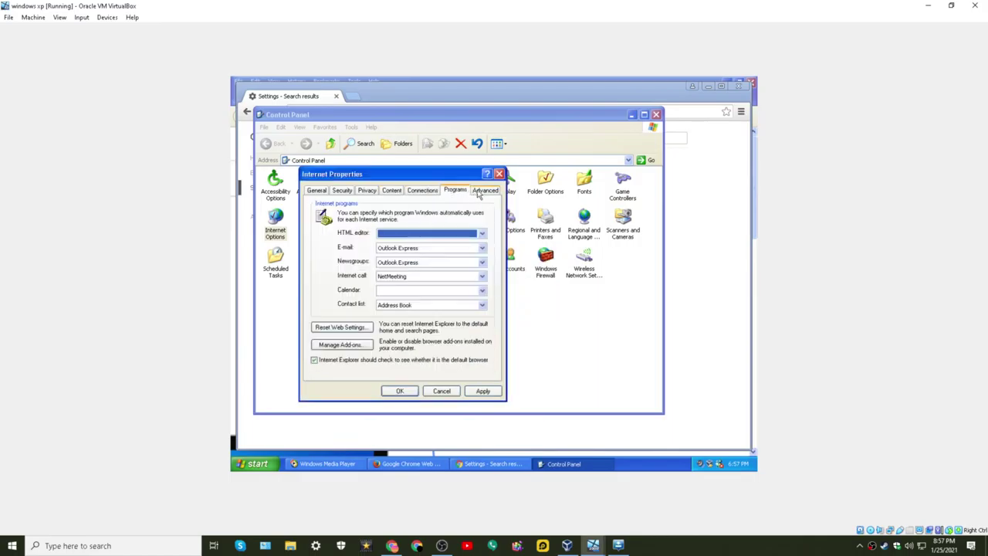
pyautogui.click(485, 191)
pyautogui.click(483, 390)
pyautogui.click(400, 391)
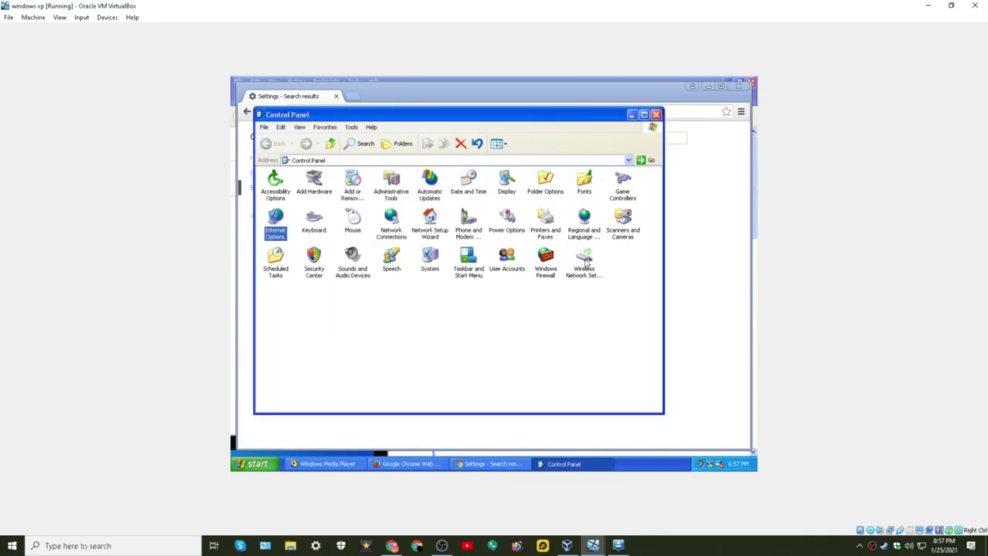
pyautogui.click(656, 114)
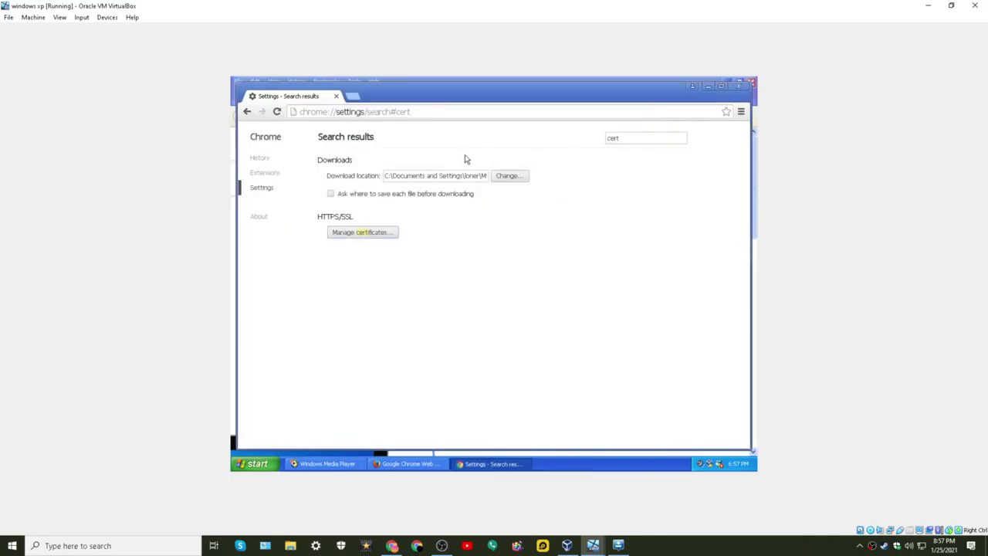
# Reopen Chrome's certificate manager and view the opening page of the Certificate Import Wizard, leaving without importing
pyautogui.click(362, 233)
pyautogui.click(262, 252)
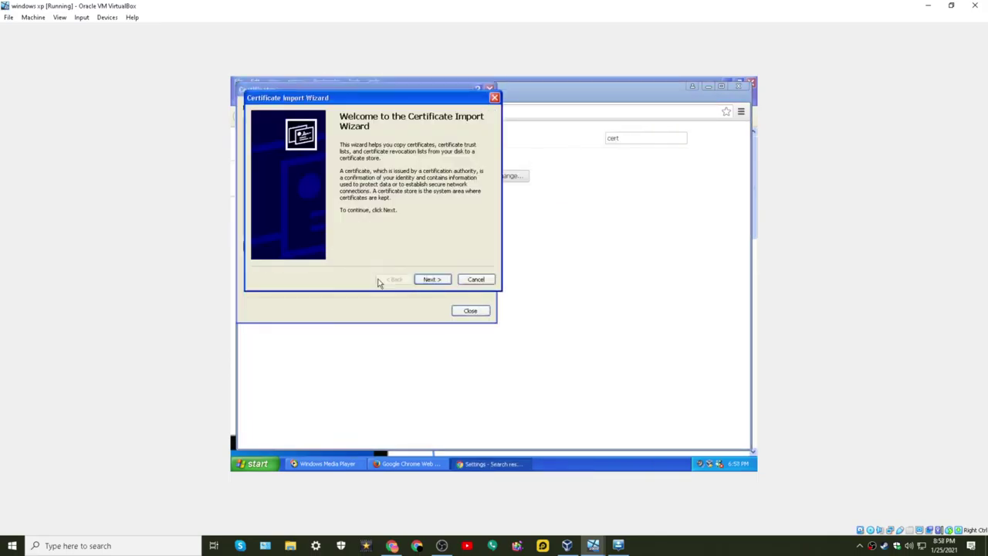
pyautogui.click(476, 280)
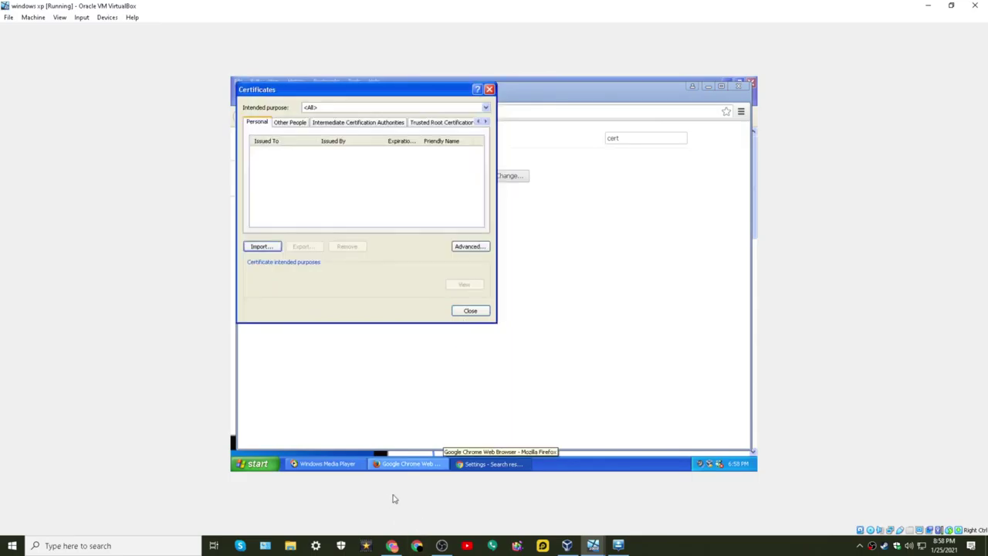
# Switch to Chrome on the host computer and search for "how to export certificate from chrome"
pyautogui.rightClick(392, 545)
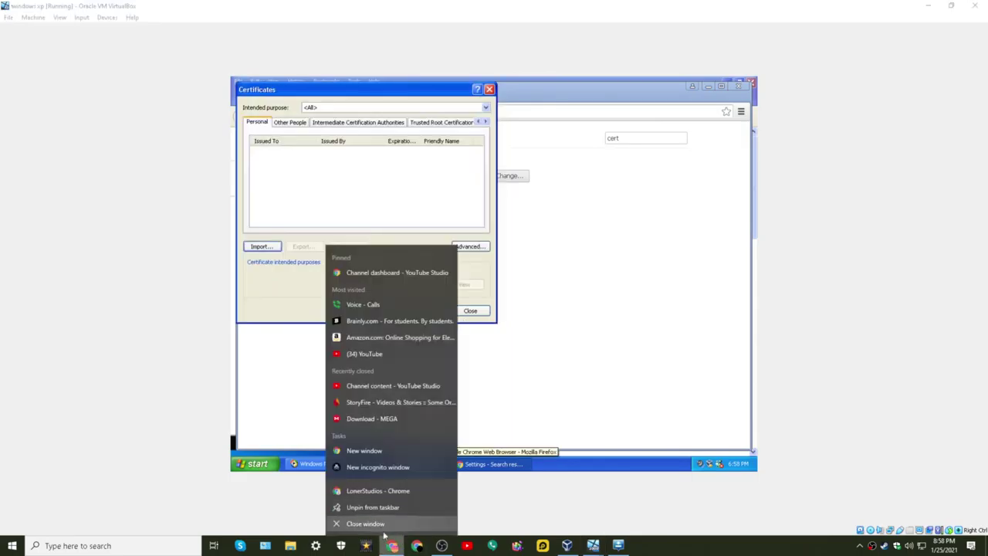
pyautogui.click(392, 545)
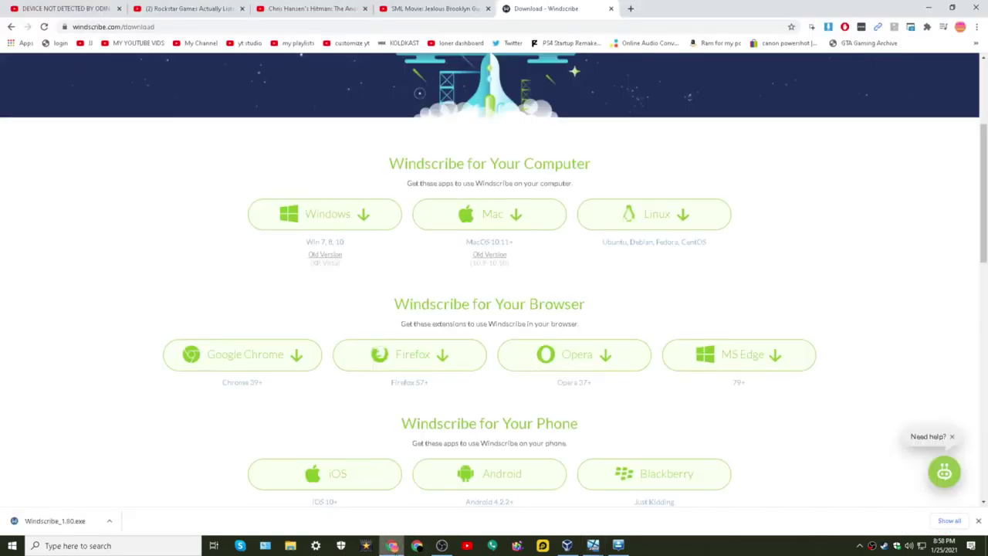
pyautogui.click(554, 26)
pyautogui.write('how to e')
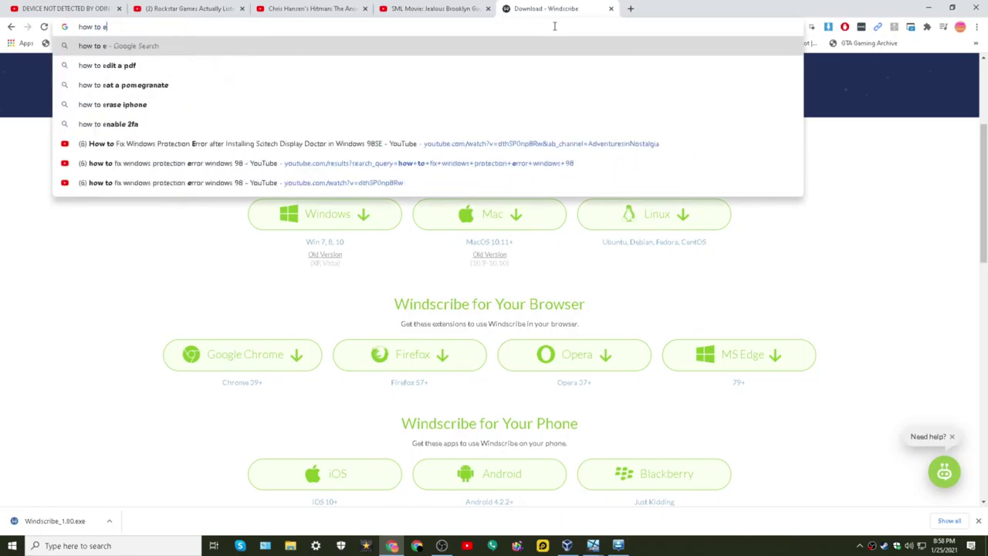
pyautogui.write('xport c')
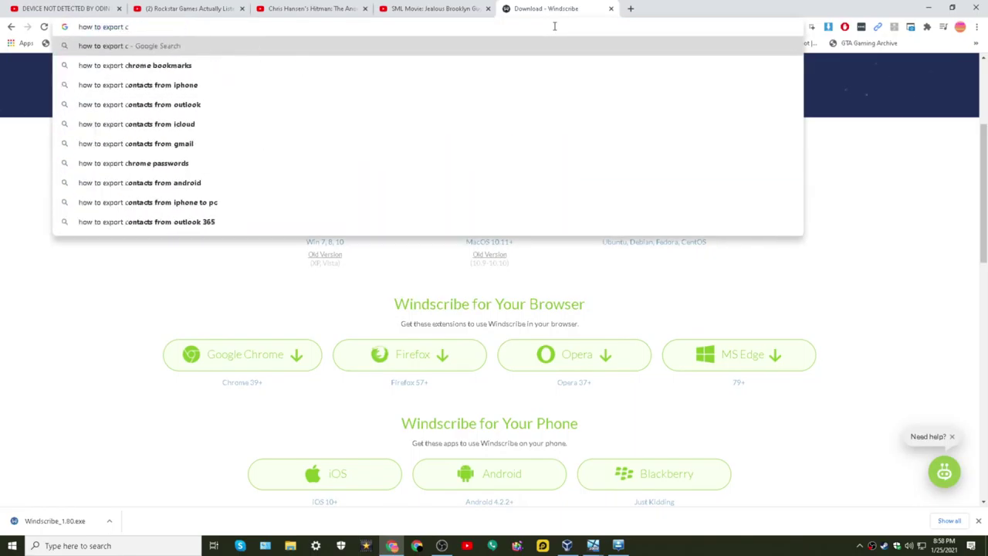
pyautogui.write('ert')
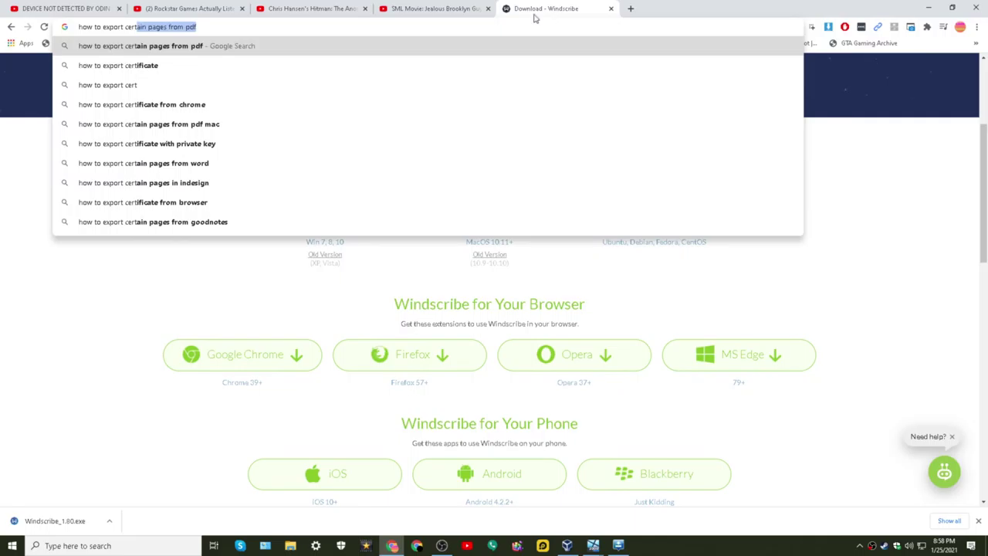
pyautogui.click(235, 104)
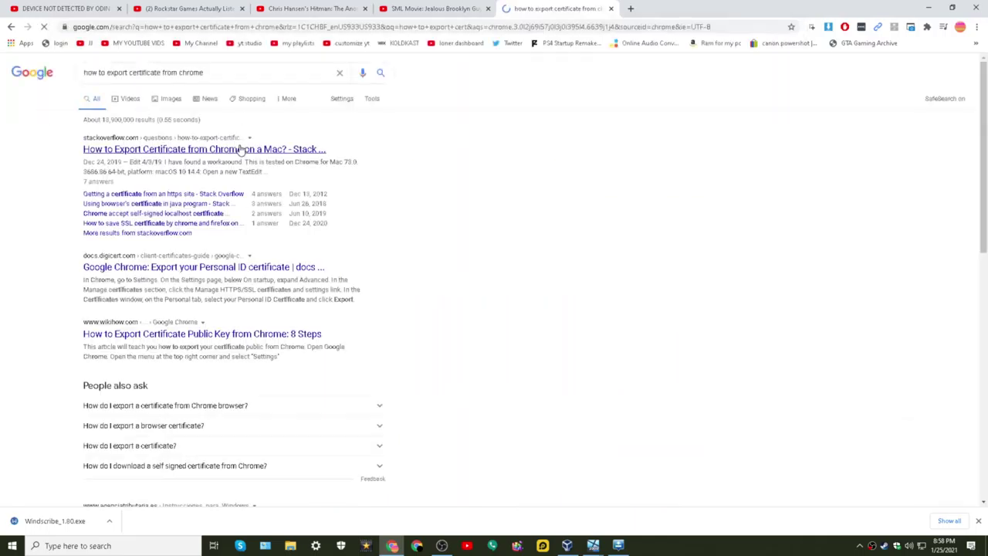
# Check the Stack Overflow result about exporting on a Mac, return and refine the search to "how to export certificate from chrome browser"
pyautogui.click(117, 153)
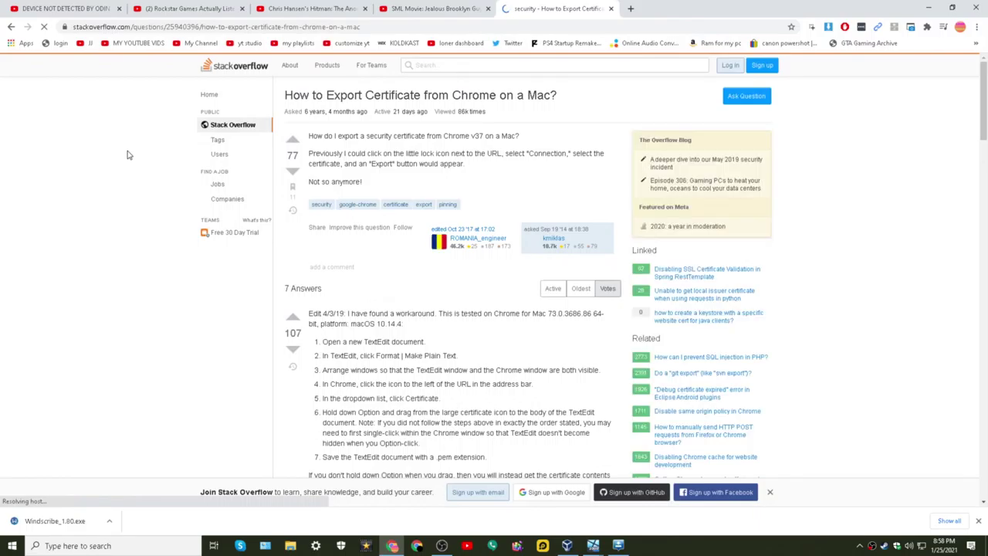
pyautogui.hotkey('alt', 'Left')
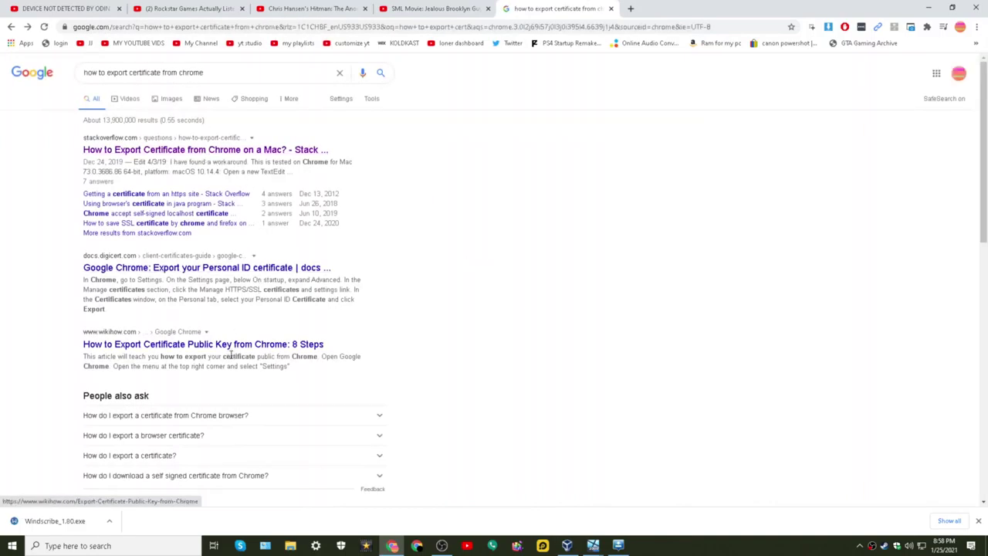
pyautogui.click(204, 77)
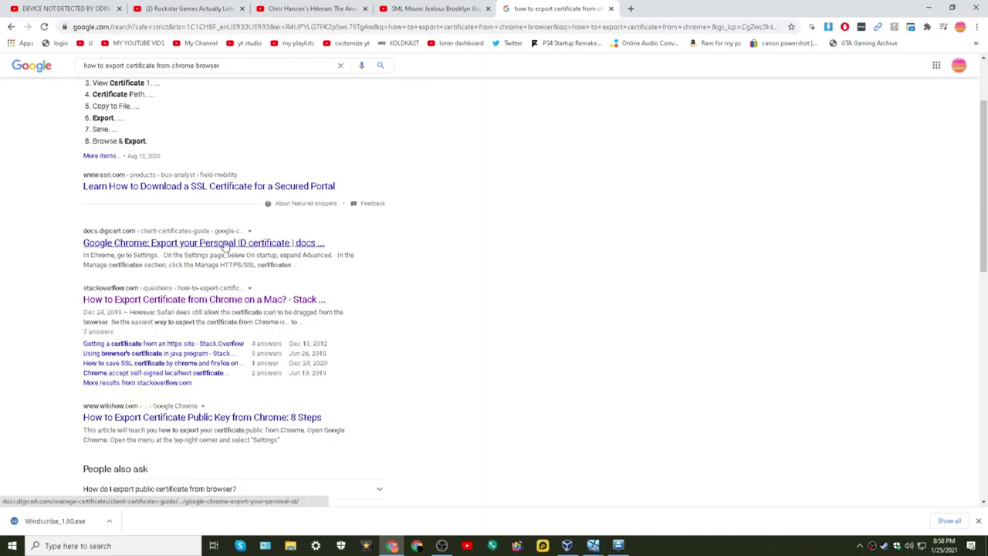
# Find the jeedo.net result about exporting an SSL certificate on Google Chrome and skim its instructions
pyautogui.scroll(-2, 231, 277)
pyautogui.scroll(-2, 192, 369)
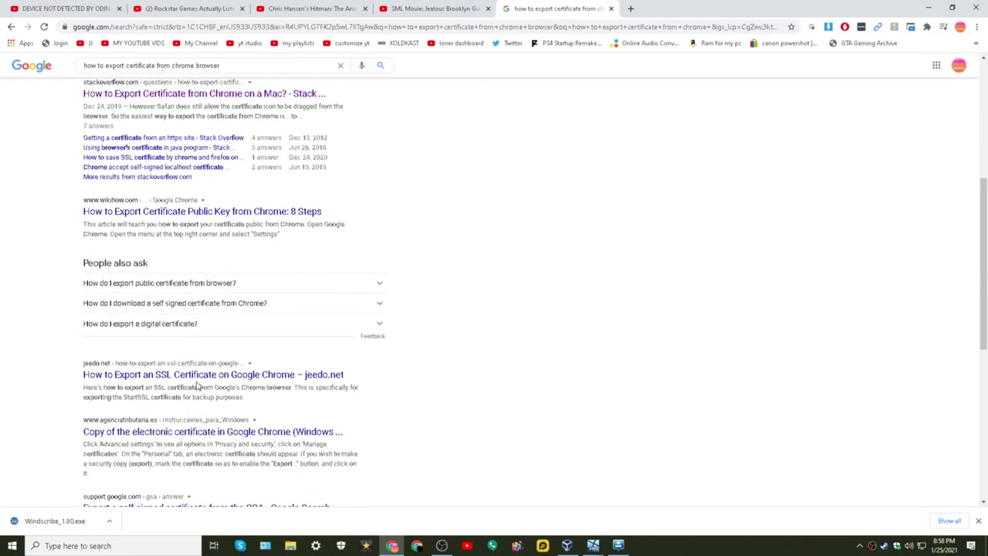
pyautogui.click(224, 375)
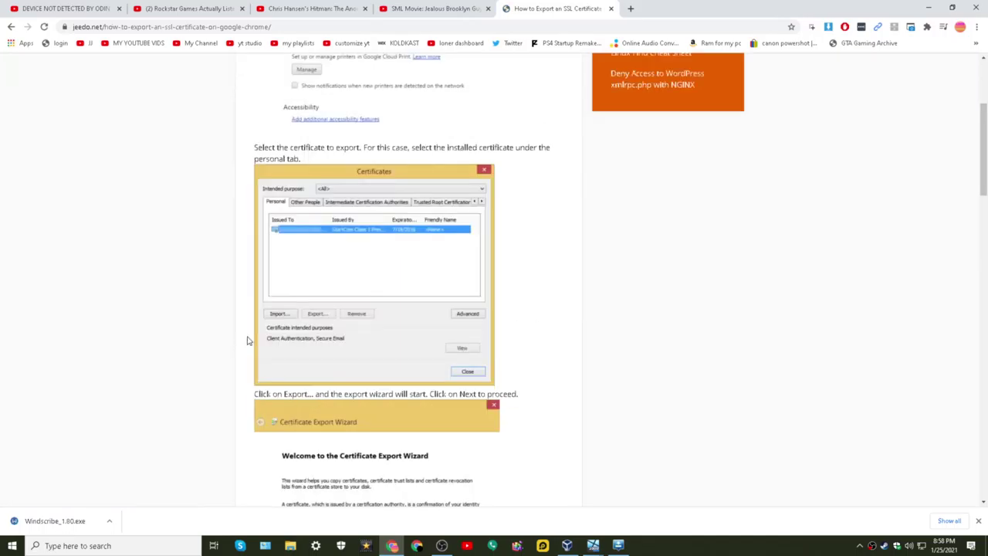
pyautogui.scroll(-4, 239, 338)
pyautogui.scroll(6, 249, 337)
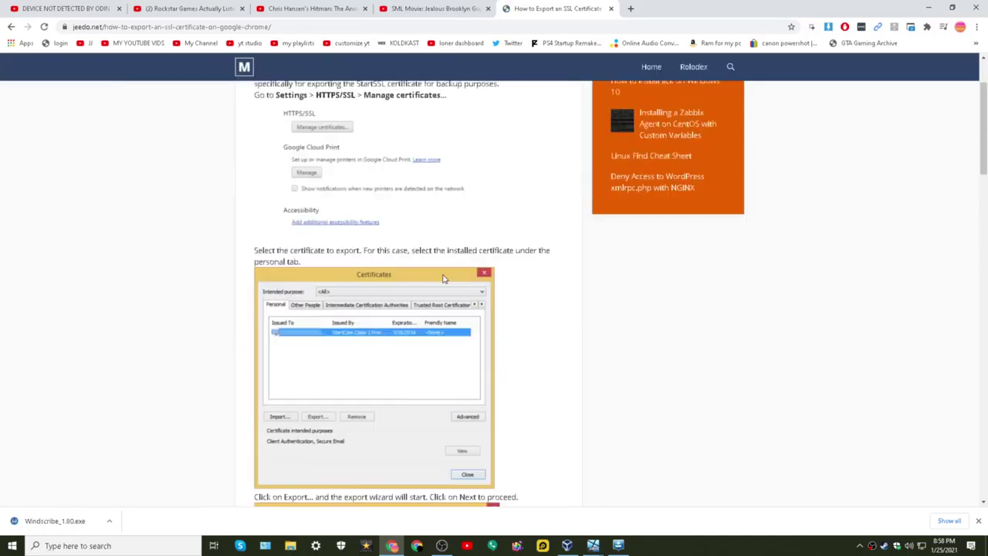
pyautogui.scroll(2, 444, 279)
# Search the host Chrome's settings for "certif" and open Manage certificates from the Security page
pyautogui.click(977, 26)
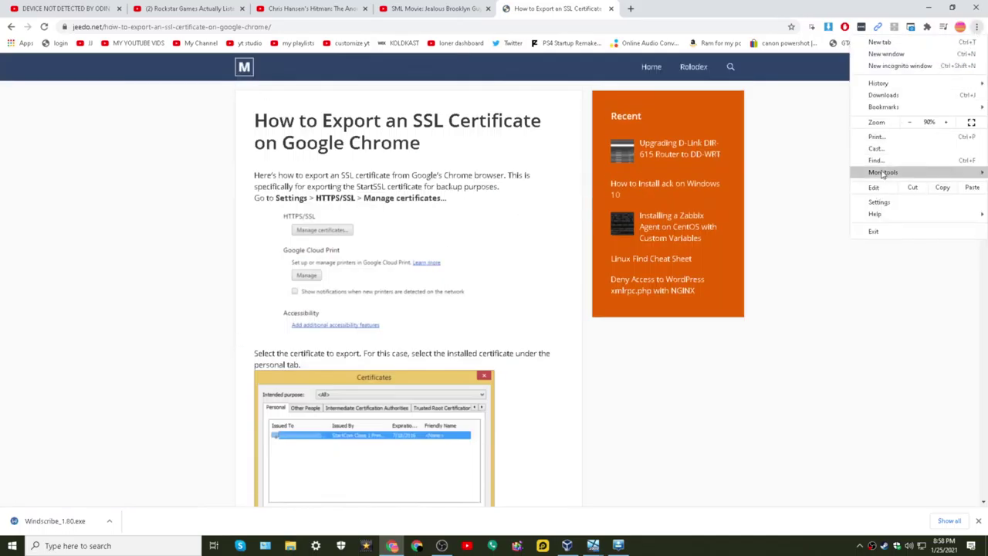
pyautogui.click(911, 201)
pyautogui.write('cert')
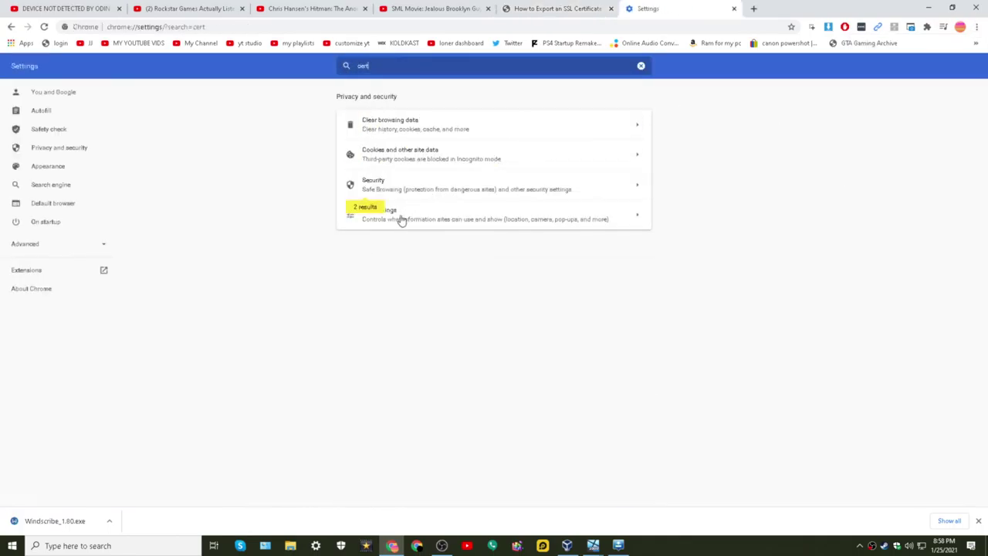
pyautogui.write('if')
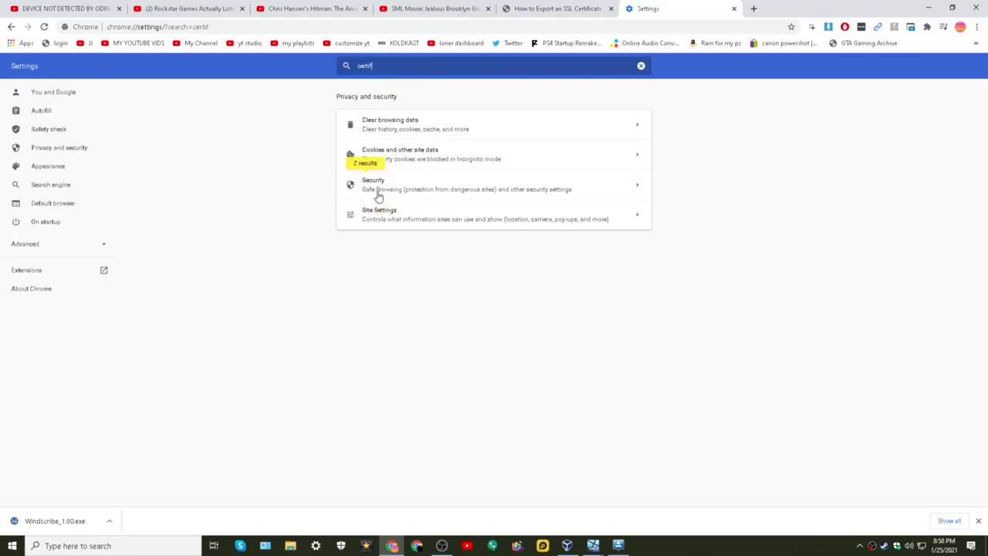
pyautogui.click(376, 185)
pyautogui.scroll(-1, 389, 321)
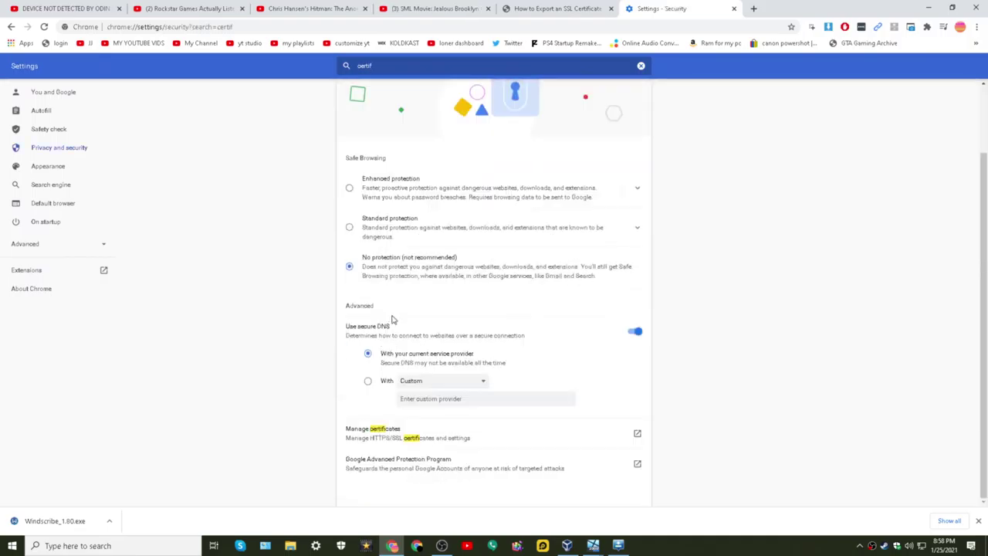
pyautogui.click(400, 433)
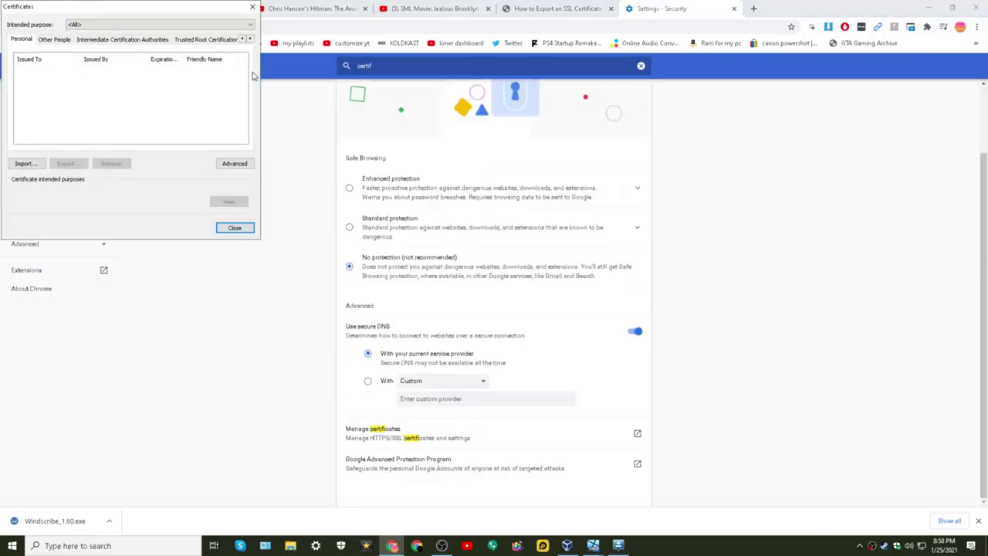
# Look through the host's Other People, Intermediate, Trusted Root and Trusted Publishers certificate stores
pyautogui.click(68, 41)
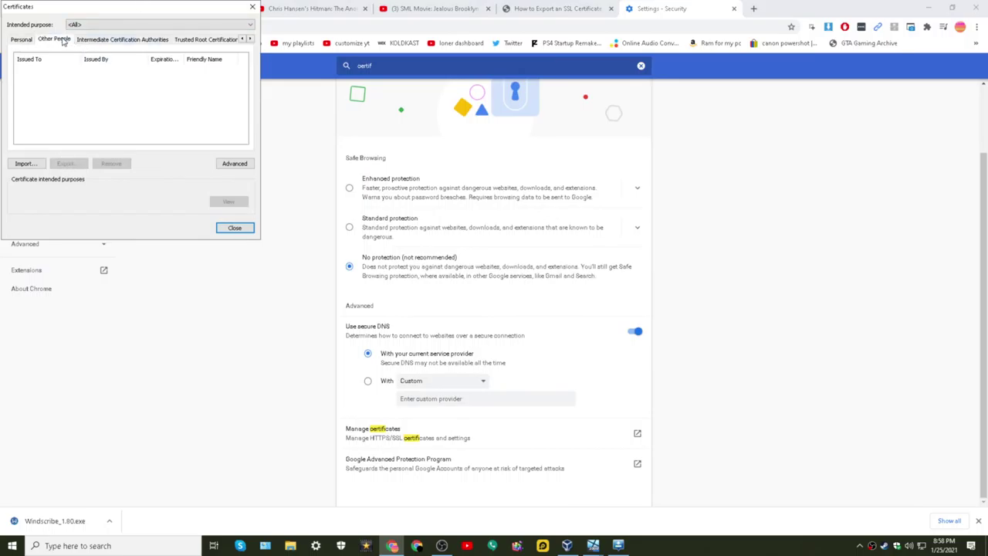
pyautogui.click(102, 41)
pyautogui.click(183, 43)
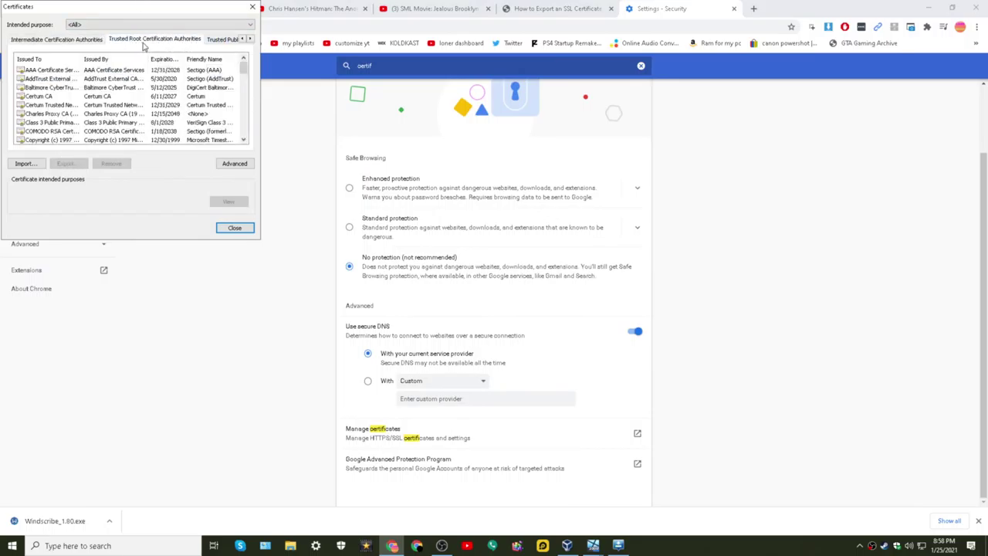
pyautogui.click(82, 39)
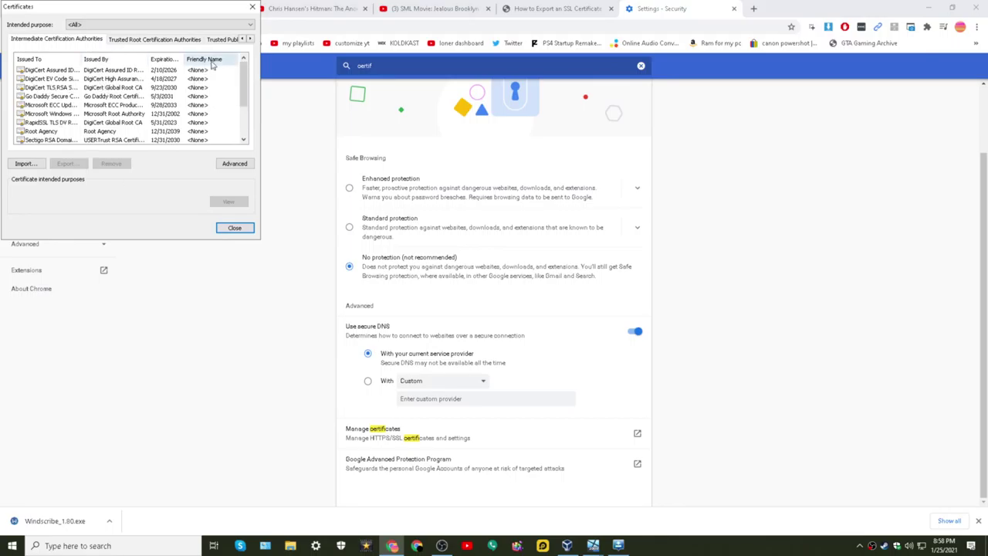
pyautogui.click(191, 40)
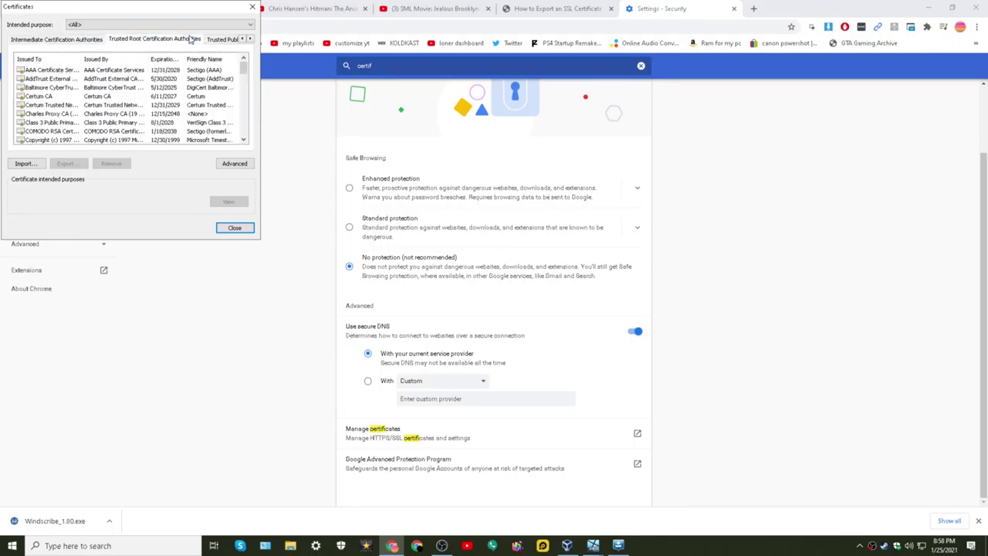
pyautogui.click(217, 39)
# Check the intended purposes, the Untrusted Publishers and Trusted Root stores and the advanced options, and close the Certificates dialog
pyautogui.click(185, 25)
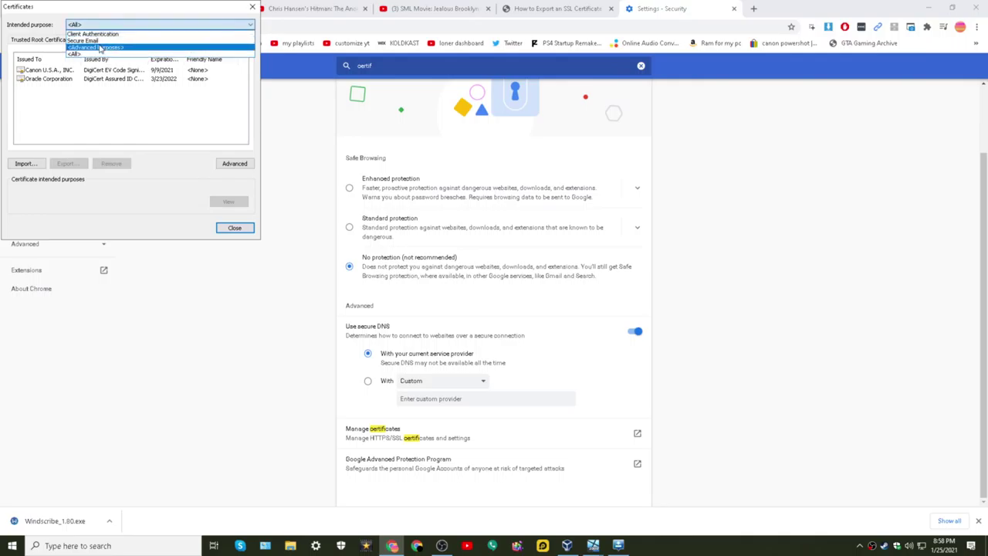
pyautogui.press('Escape')
pyautogui.click(186, 41)
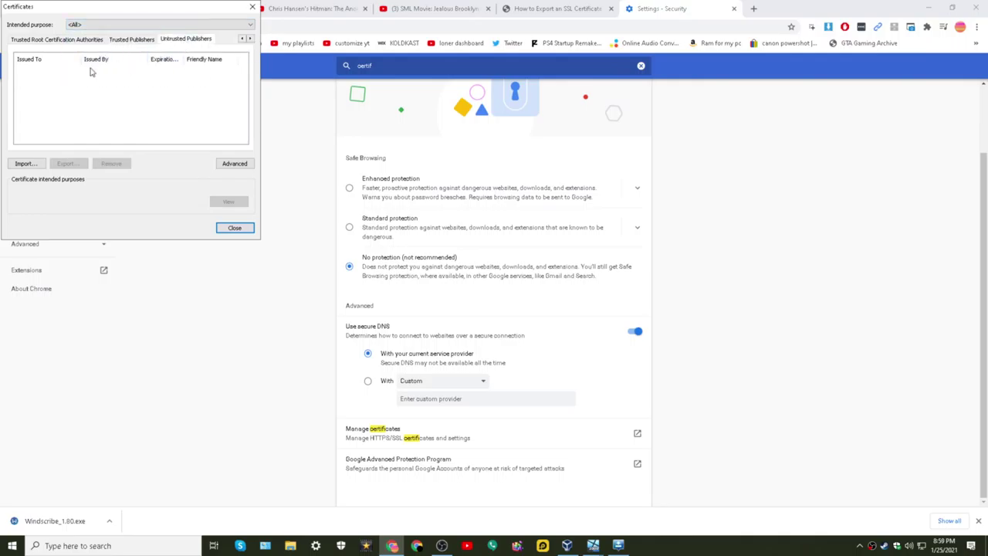
pyautogui.click(29, 39)
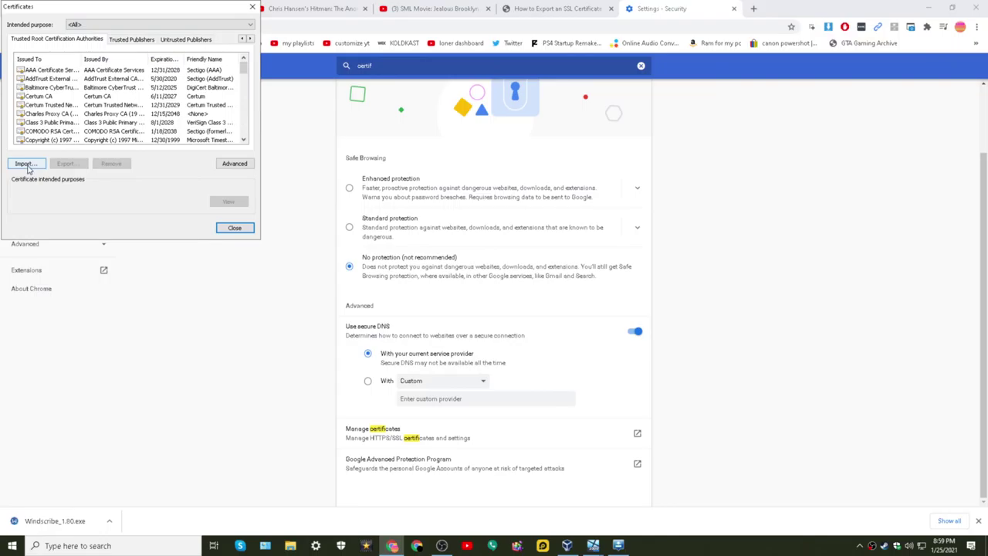
pyautogui.click(233, 163)
pyautogui.click(170, 197)
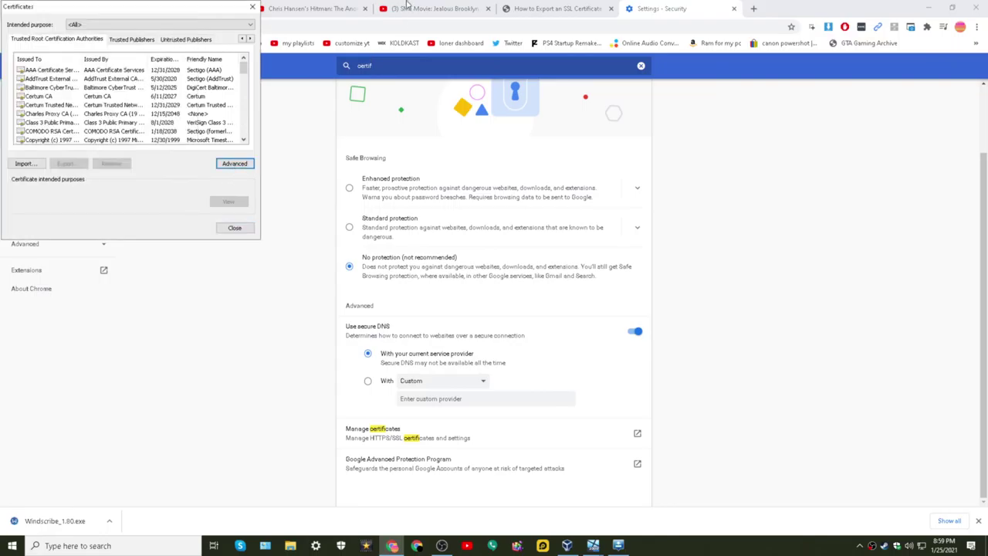
pyautogui.click(234, 227)
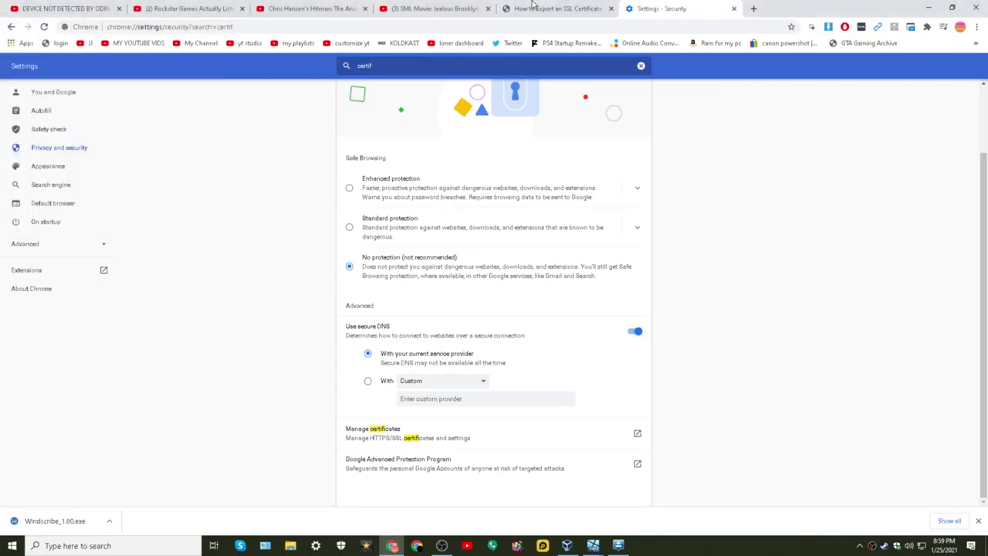
# Return to the jeedo.net article and read through its Certificate Export Wizard instructions
pyautogui.click(540, 8)
pyautogui.scroll(-2, 440, 231)
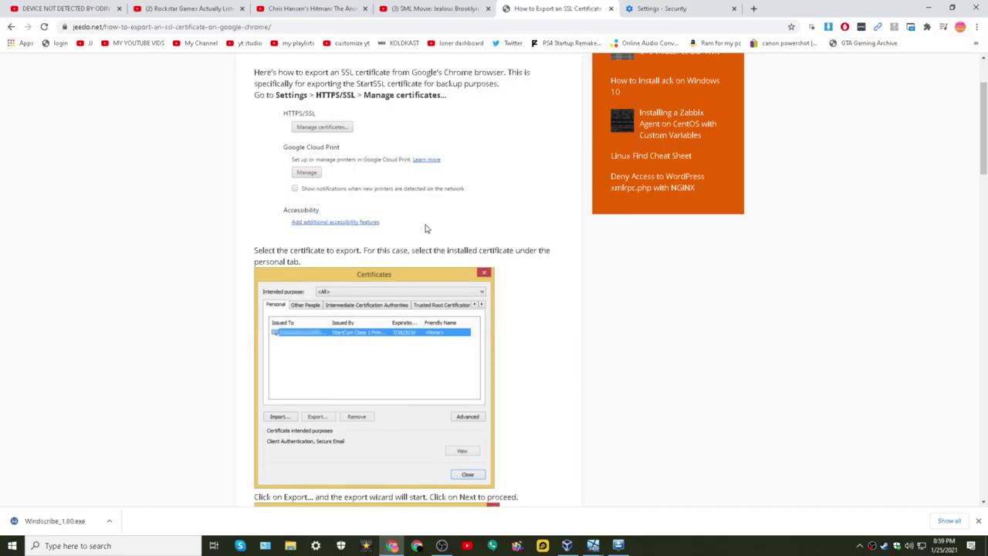
pyautogui.scroll(-7, 425, 226)
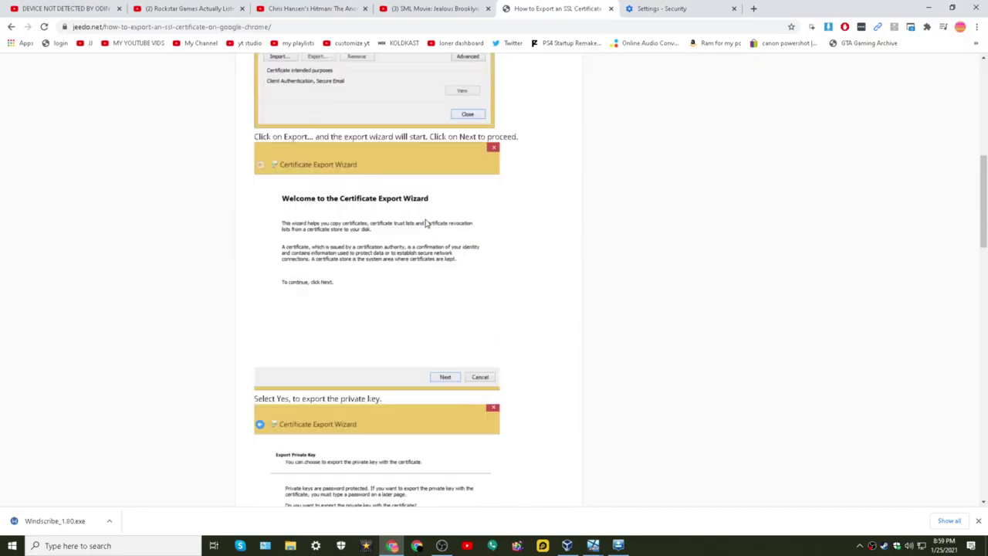
pyautogui.scroll(-9, 424, 210)
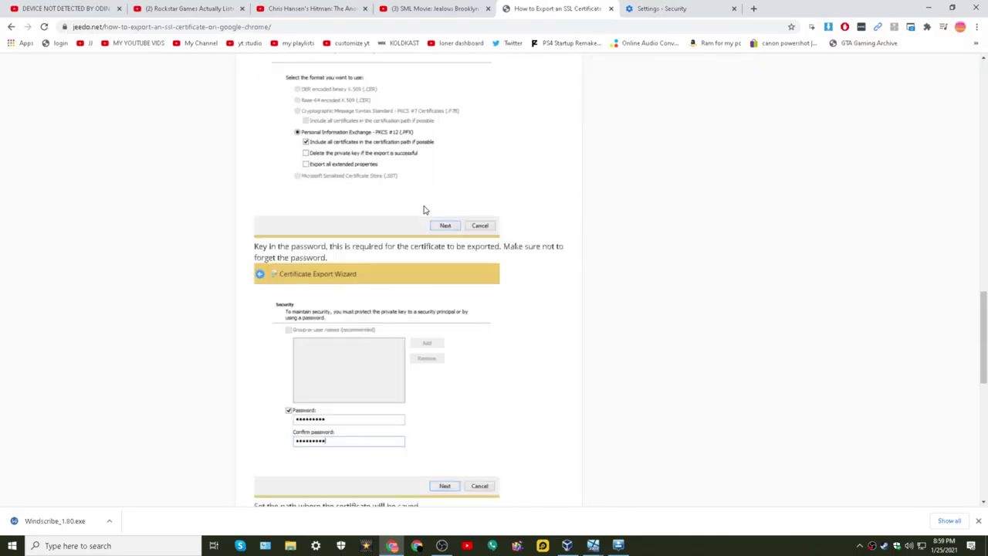
# Close the article and settings tabs, return to the Windows XP virtual machine and close its Certificates dialog
pyautogui.click(610, 8)
pyautogui.click(610, 9)
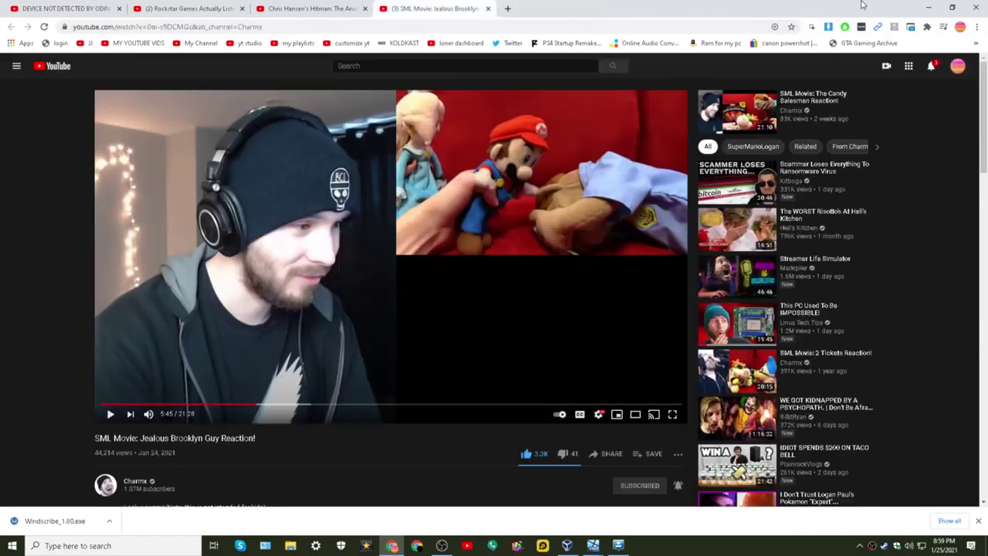
pyautogui.click(929, 6)
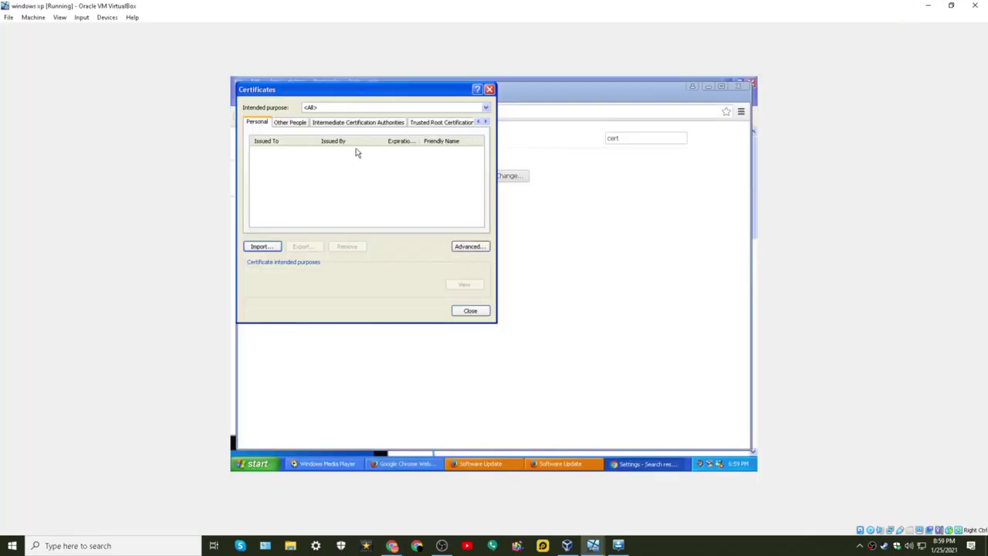
pyautogui.click(476, 311)
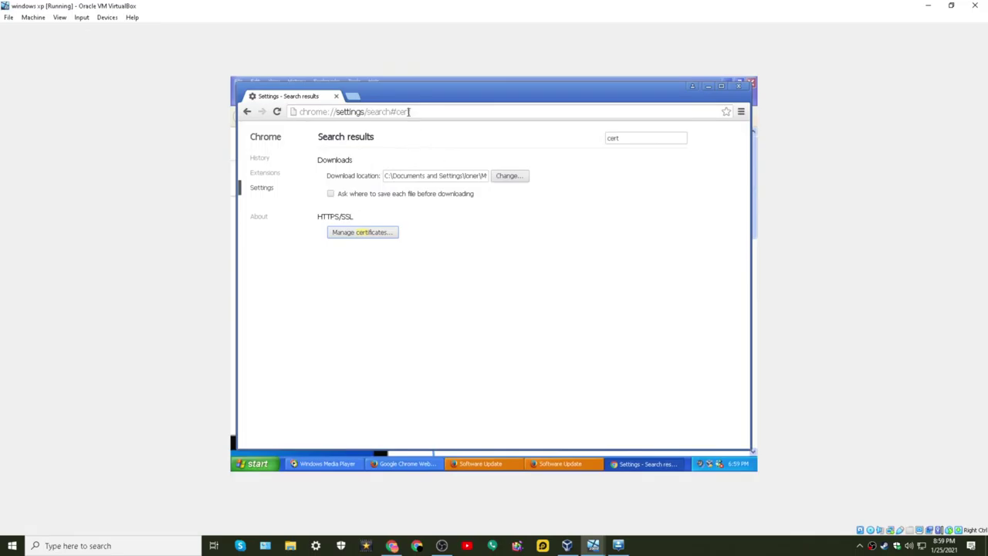
# Load google.com in the virtual machine's Chrome, expand the privacy warning's advanced details and try to proceed to the site
pyautogui.click(410, 112)
pyautogui.write('google.com')
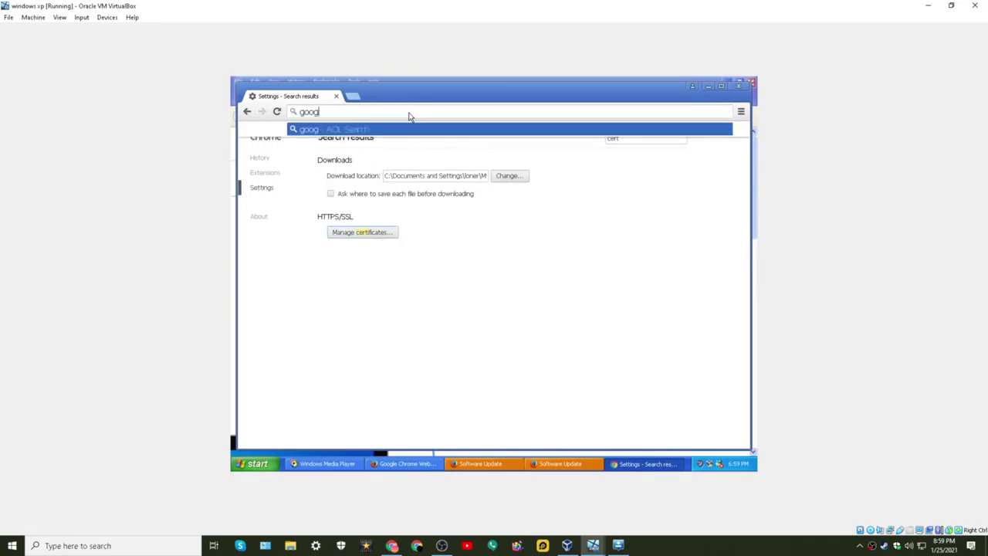
pyautogui.press('Return')
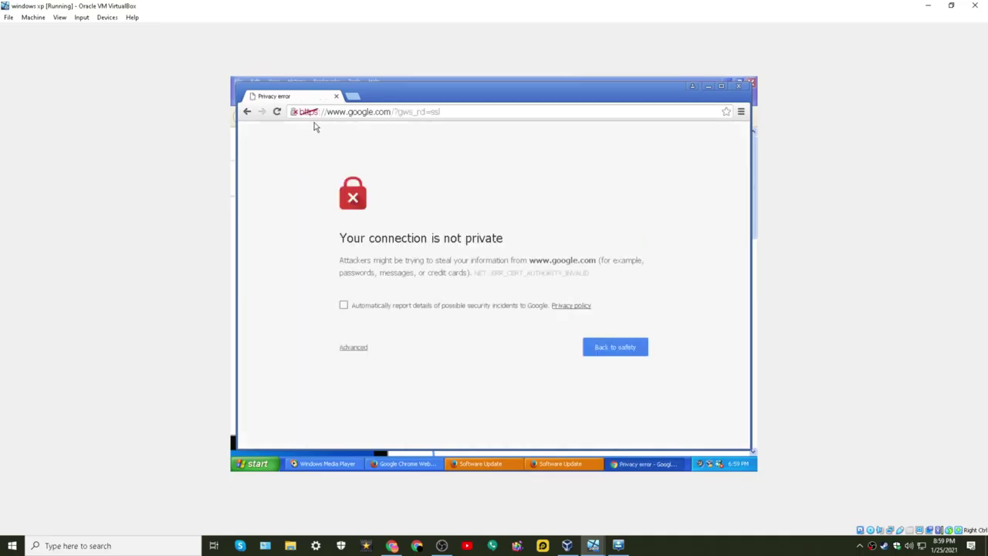
pyautogui.click(353, 346)
pyautogui.scroll(-1, 390, 435)
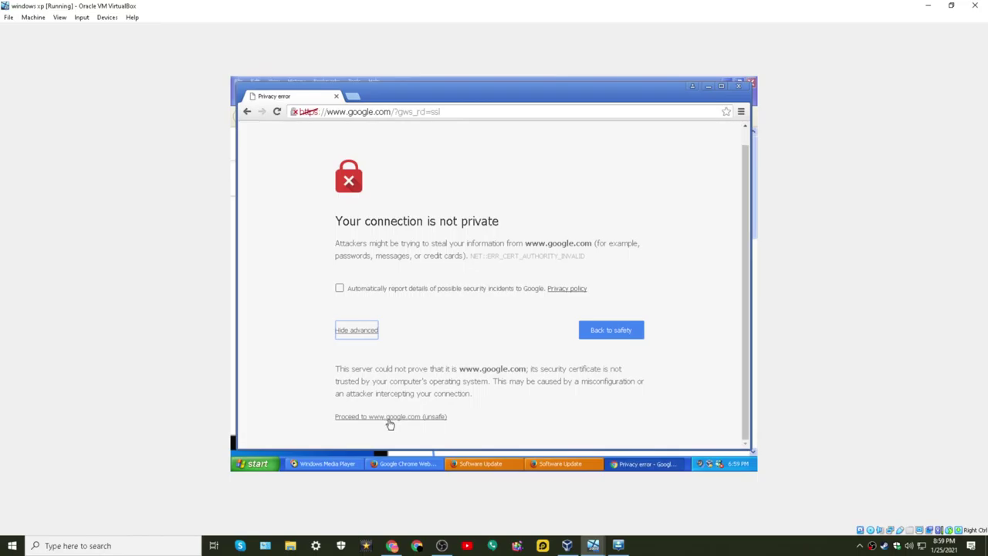
pyautogui.click(421, 423)
pyautogui.click(315, 115)
pyautogui.click(297, 112)
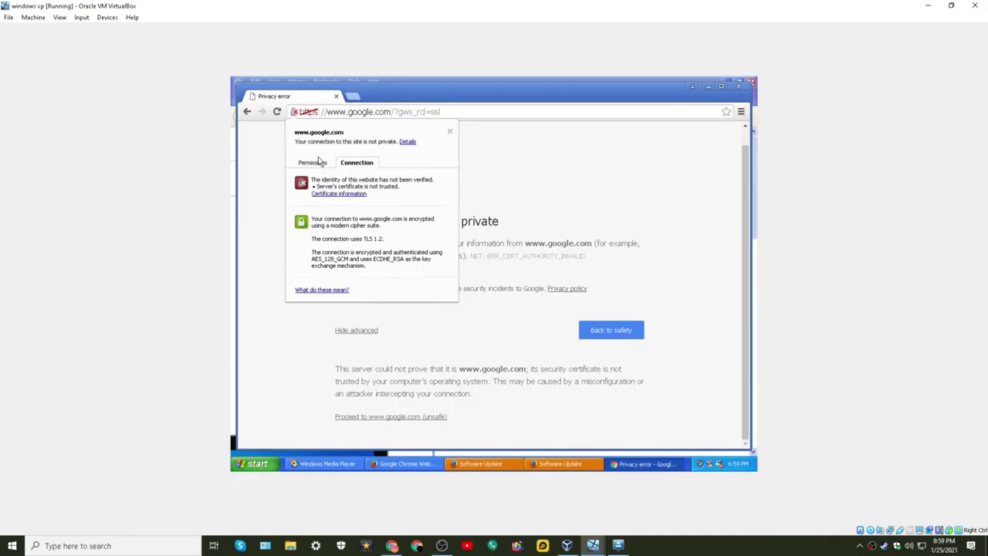
pyautogui.click(322, 163)
pyautogui.click(350, 167)
pyautogui.click(330, 195)
pyautogui.click(308, 115)
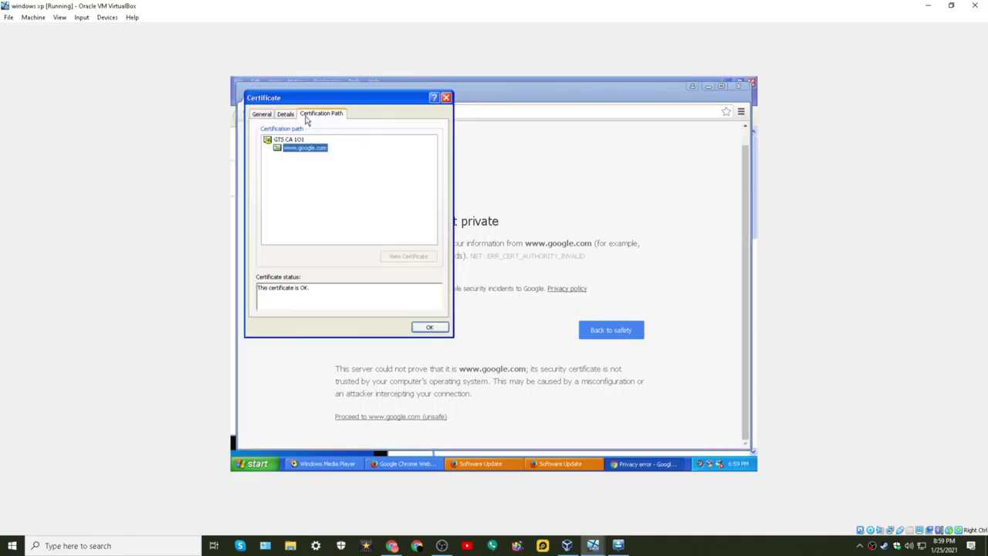
pyautogui.click(268, 114)
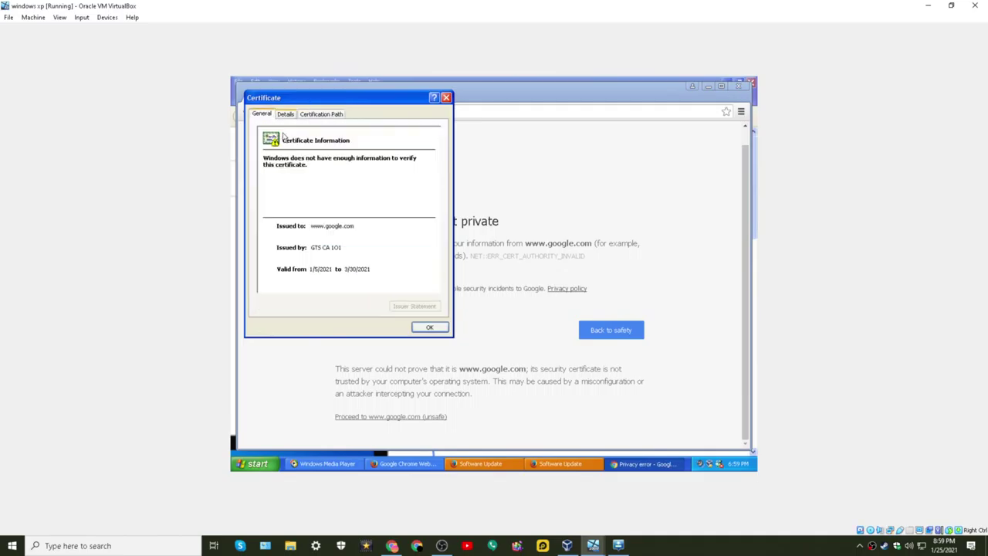
pyautogui.click(285, 114)
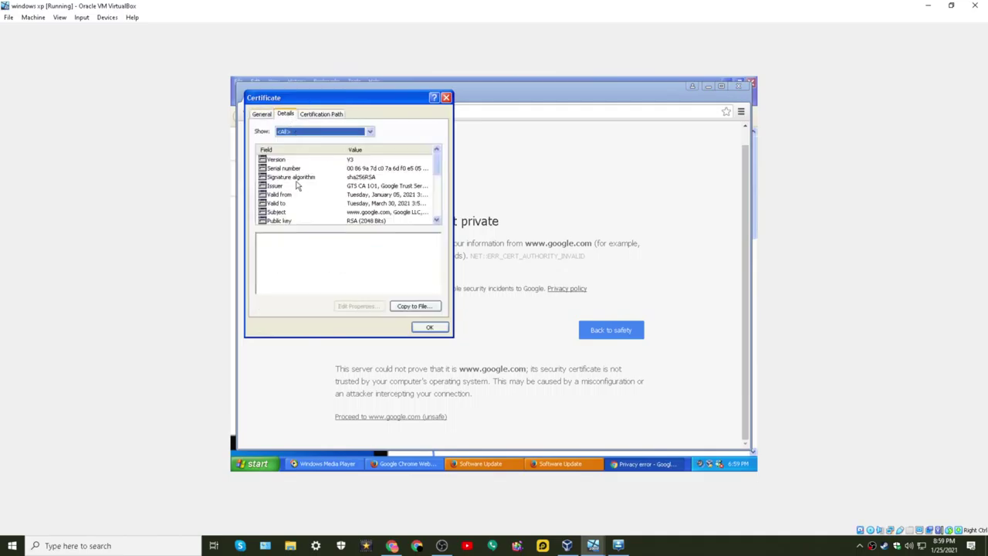
pyautogui.scroll(-4, 297, 185)
pyautogui.scroll(4, 297, 186)
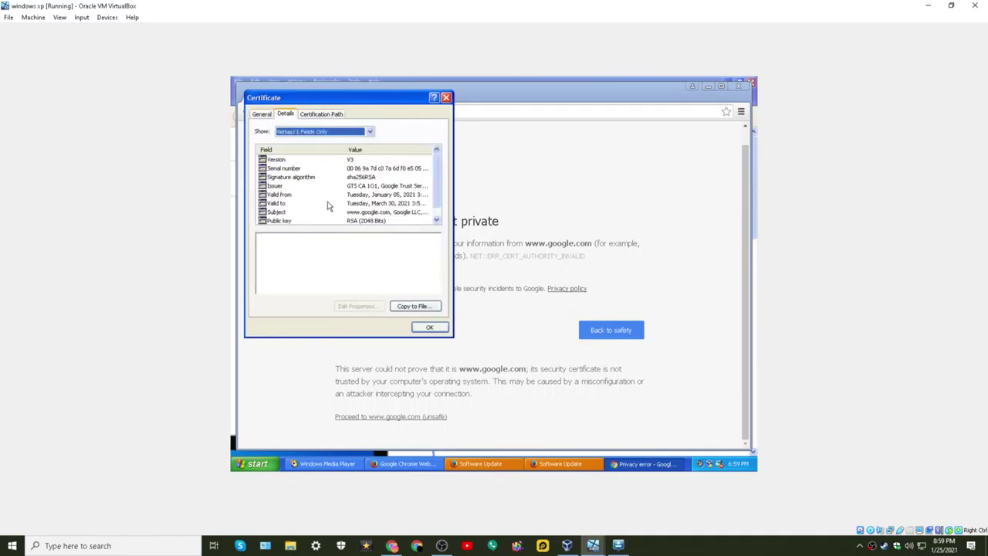
pyautogui.click(437, 307)
pyautogui.click(446, 317)
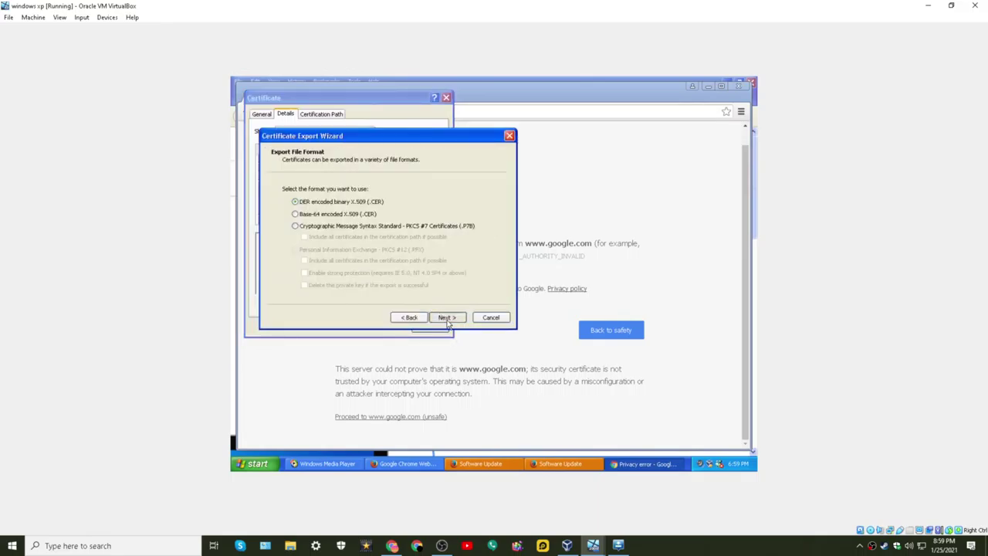
pyautogui.click(447, 319)
pyautogui.click(469, 202)
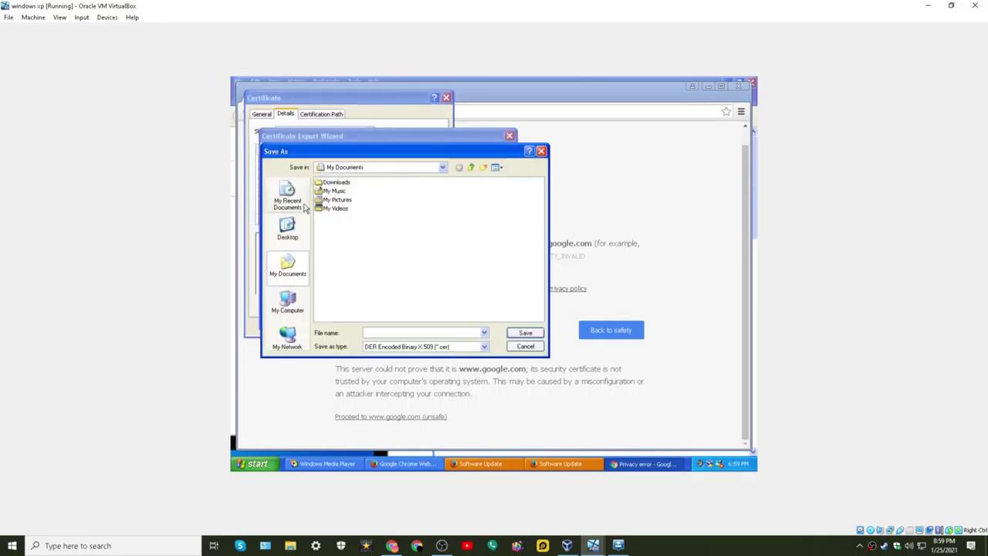
pyautogui.doubleClick(333, 183)
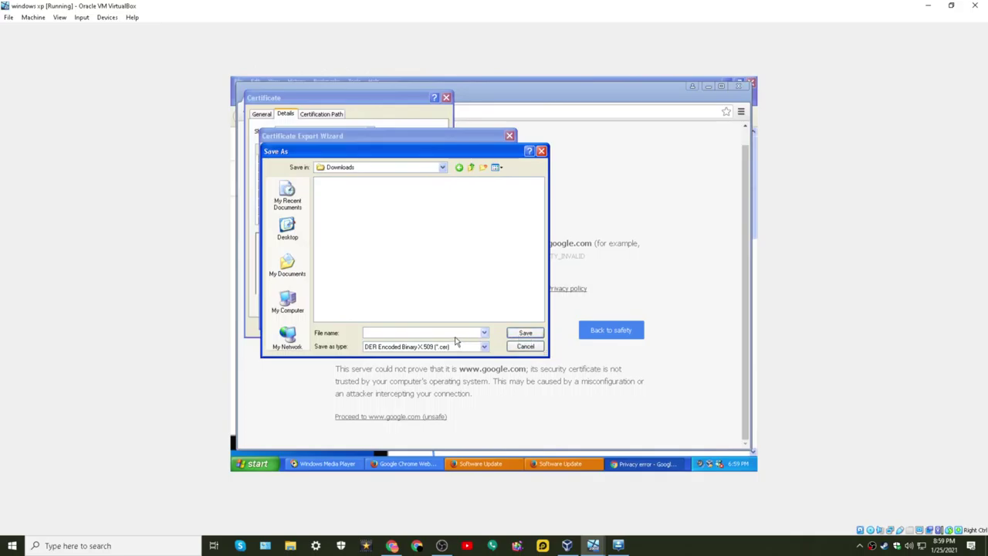
pyautogui.click(525, 332)
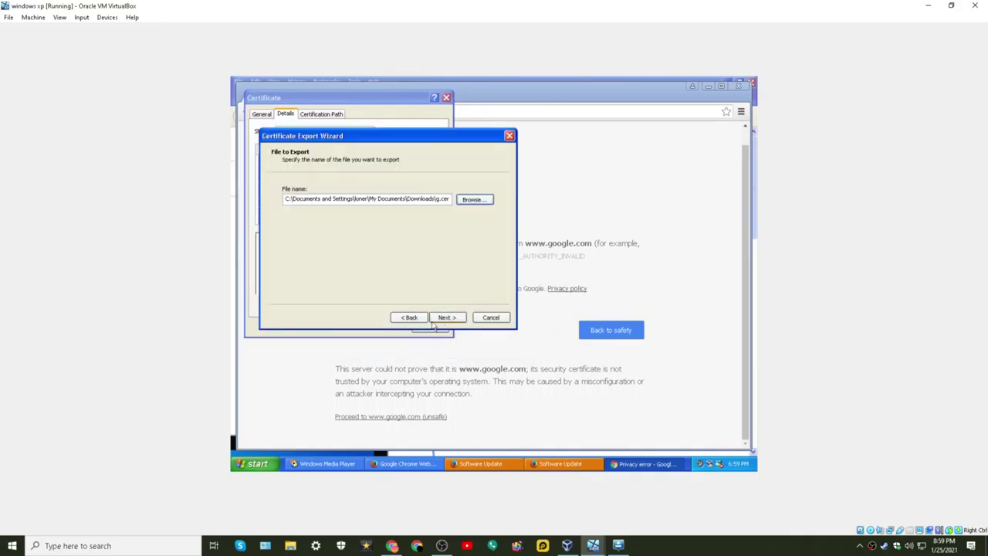
pyautogui.click(442, 319)
pyautogui.click(444, 318)
pyautogui.click(487, 298)
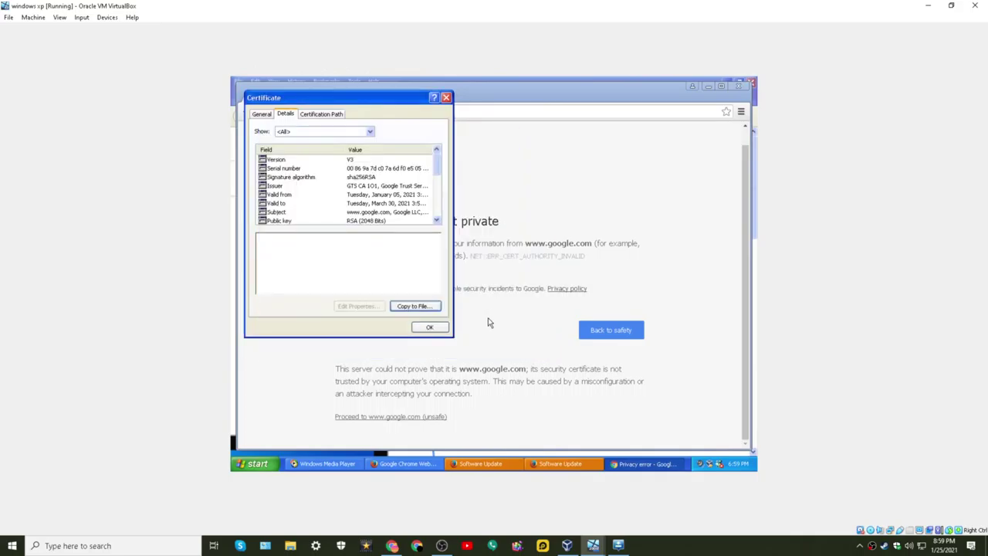
pyautogui.click(260, 114)
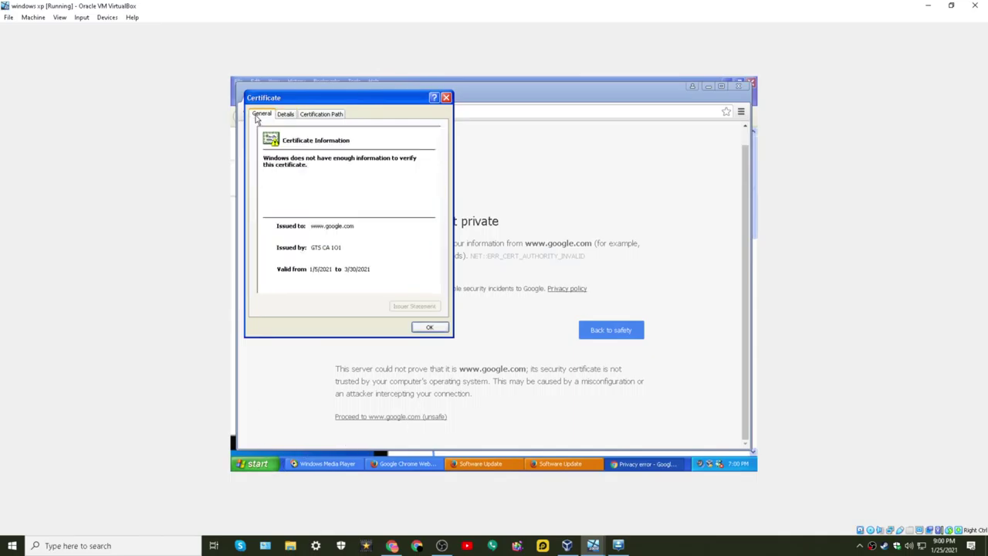
pyautogui.click(307, 114)
pyautogui.click(283, 116)
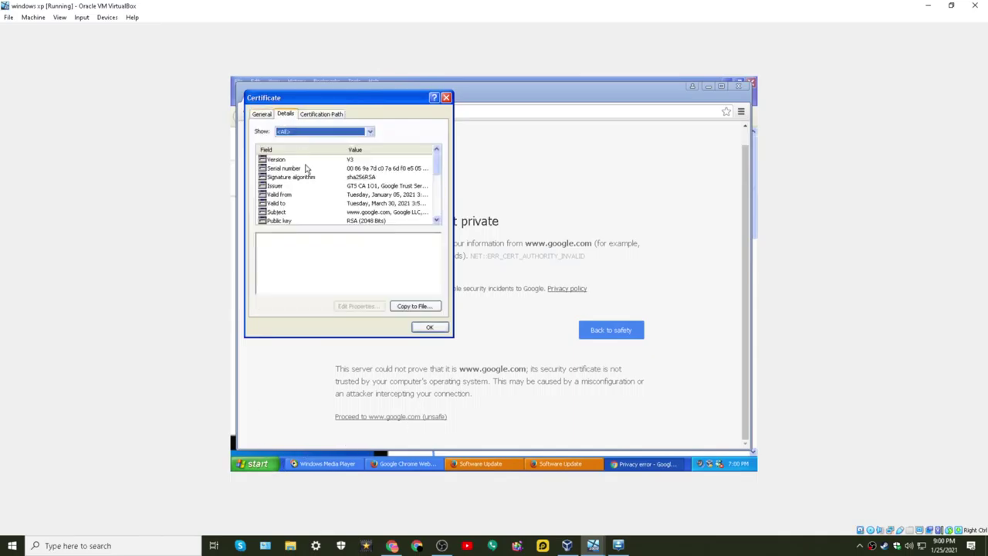
pyautogui.click(322, 116)
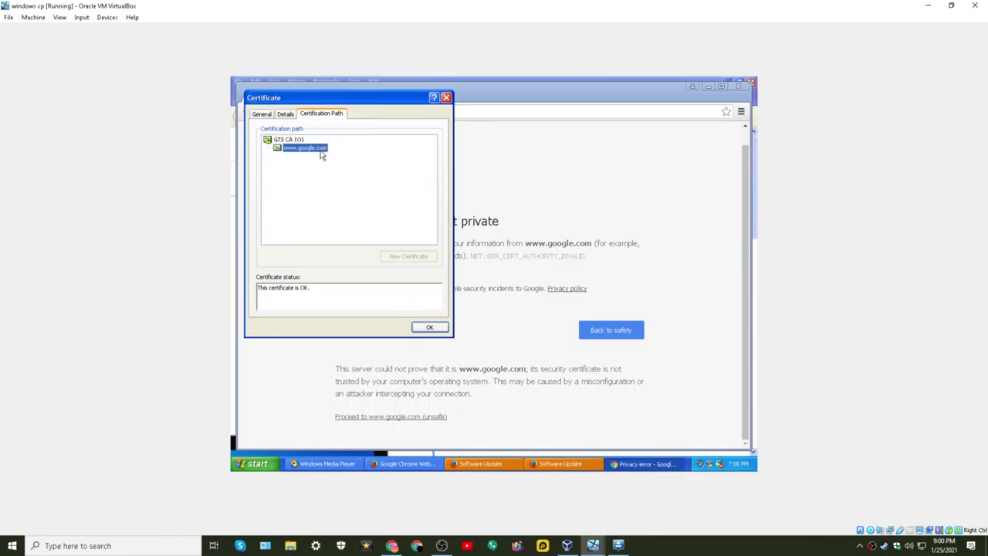
pyautogui.click(423, 330)
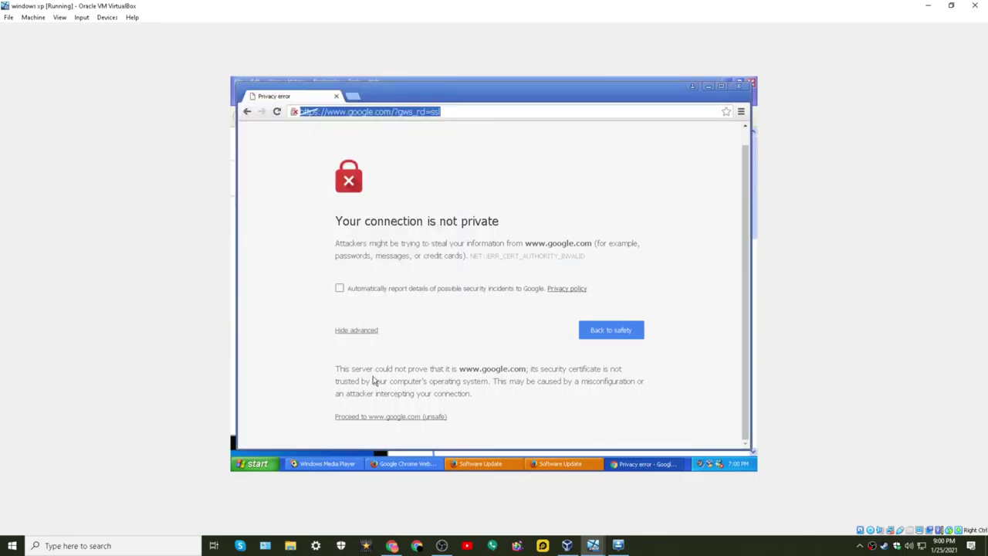
# Open the exported certificate g from the Downloads folder inside My Documents
pyautogui.click(255, 463)
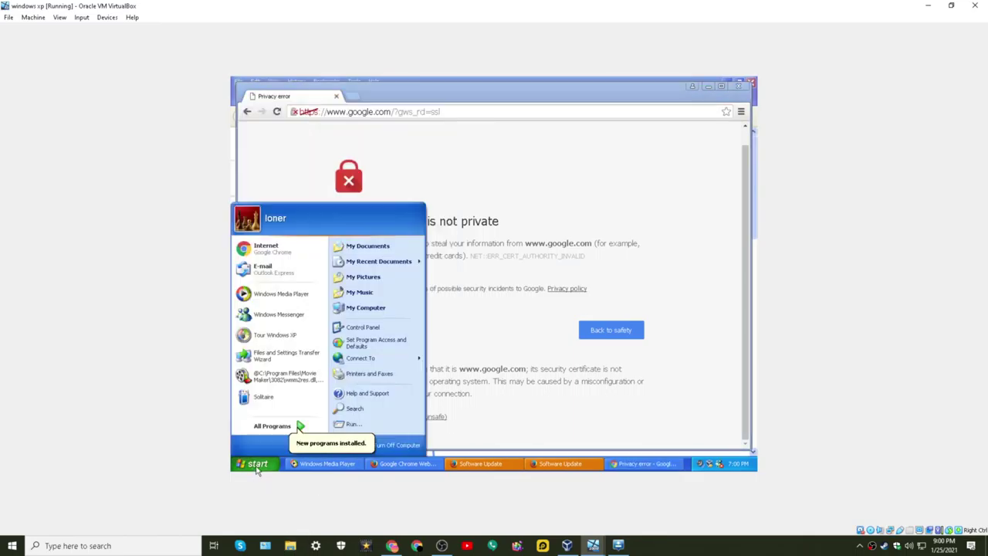
pyautogui.click(361, 309)
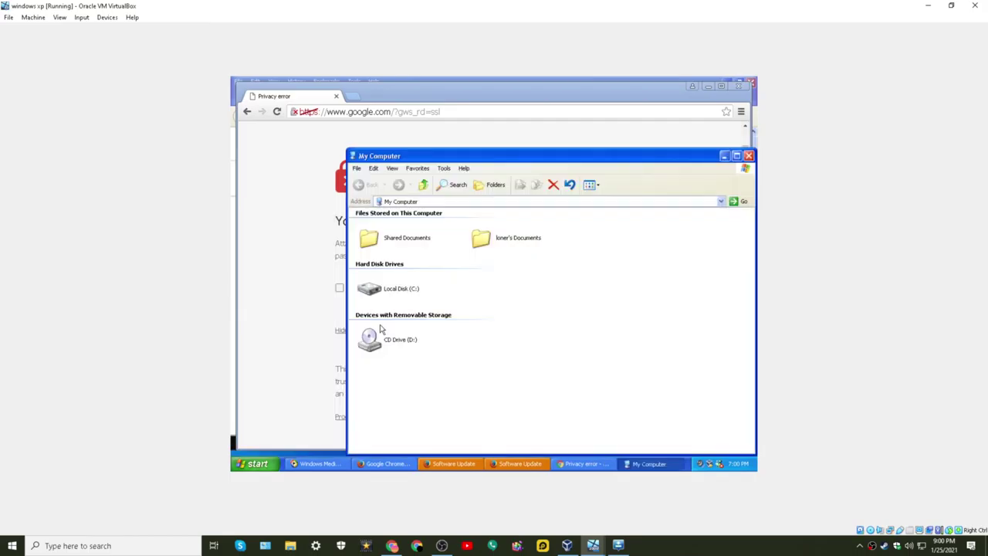
pyautogui.doubleClick(479, 238)
pyautogui.doubleClick(388, 224)
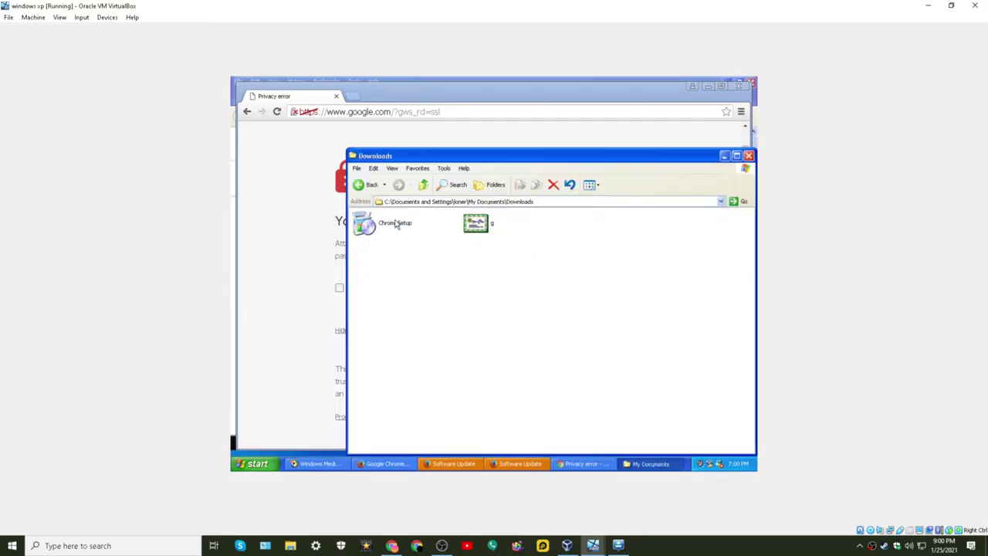
pyautogui.click(495, 224)
pyautogui.doubleClick(496, 223)
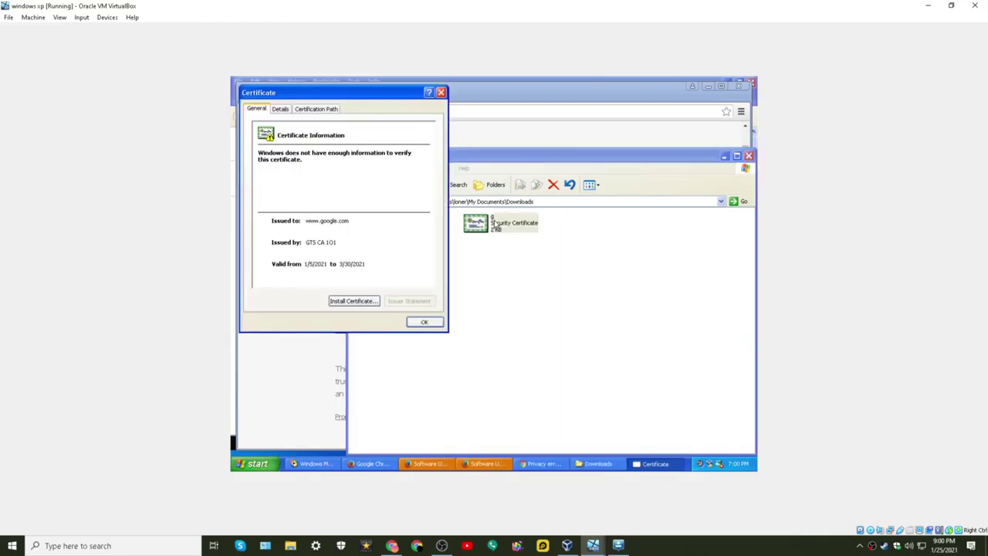
pyautogui.click(362, 303)
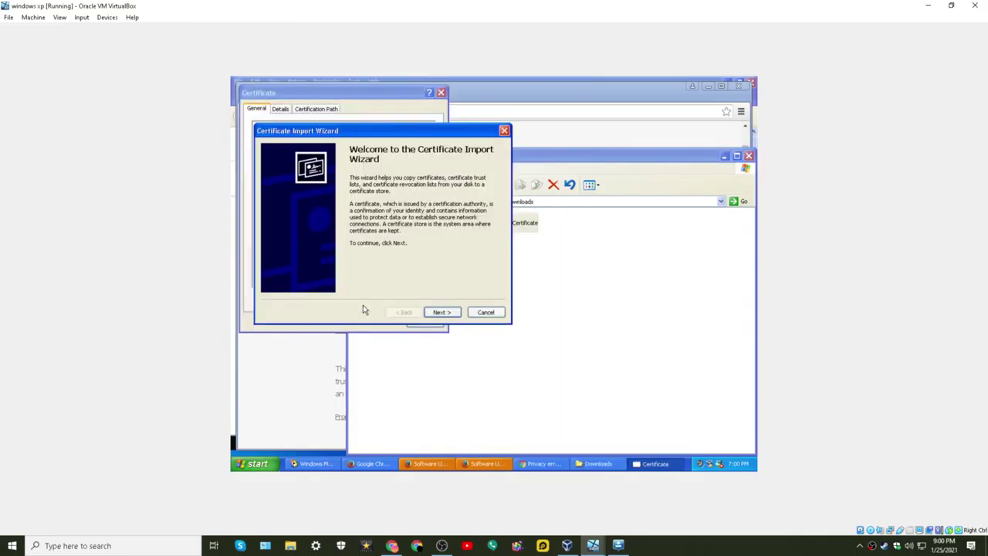
pyautogui.click(444, 313)
pyautogui.click(443, 312)
pyautogui.click(443, 312)
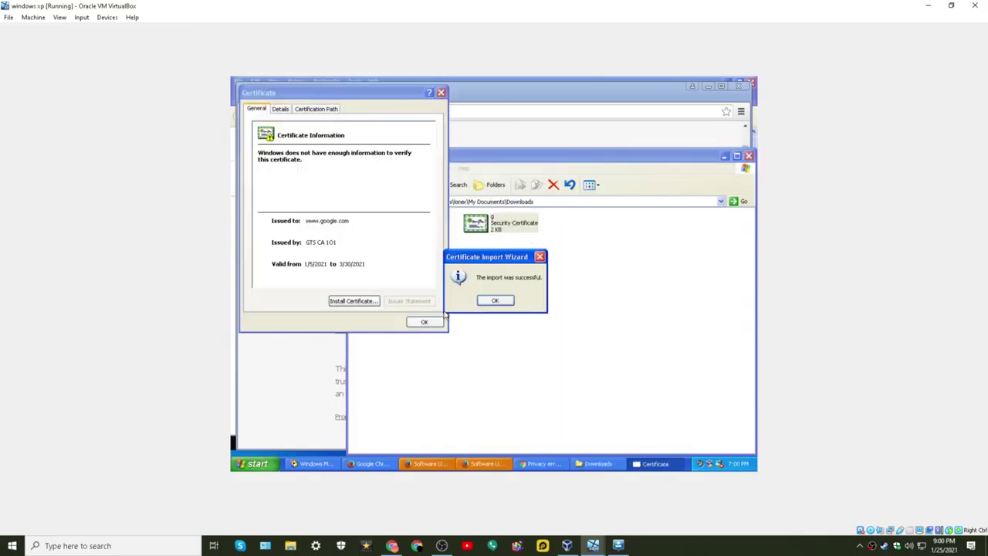
pyautogui.click(487, 300)
# Check the installed certificate's detail fields, and close the certificate and the Downloads folder window
pyautogui.click(280, 109)
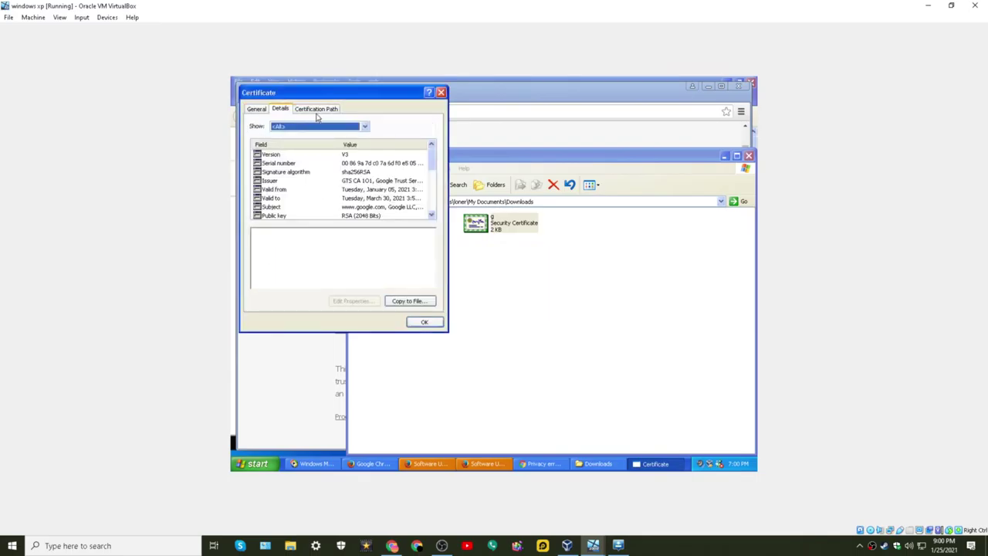
pyautogui.click(428, 321)
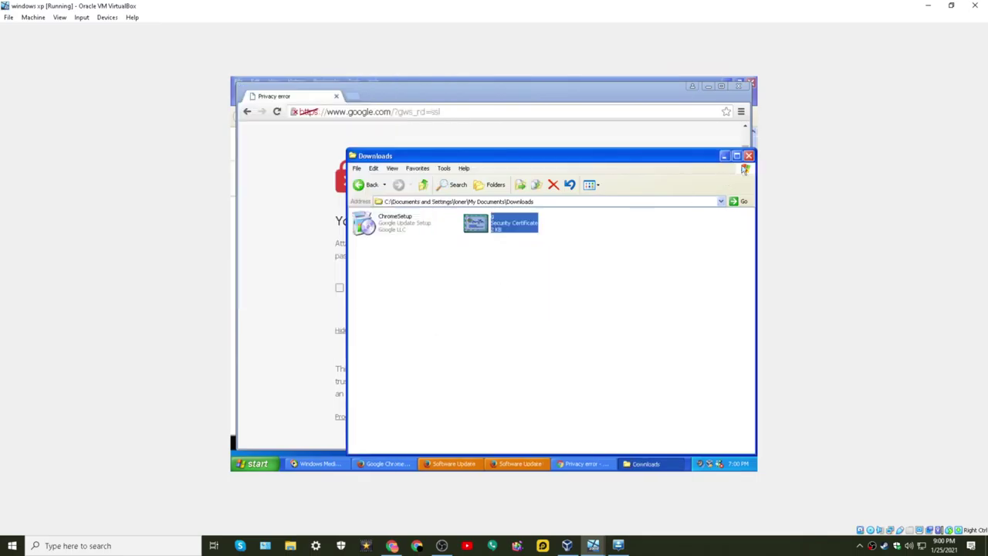
pyautogui.click(743, 164)
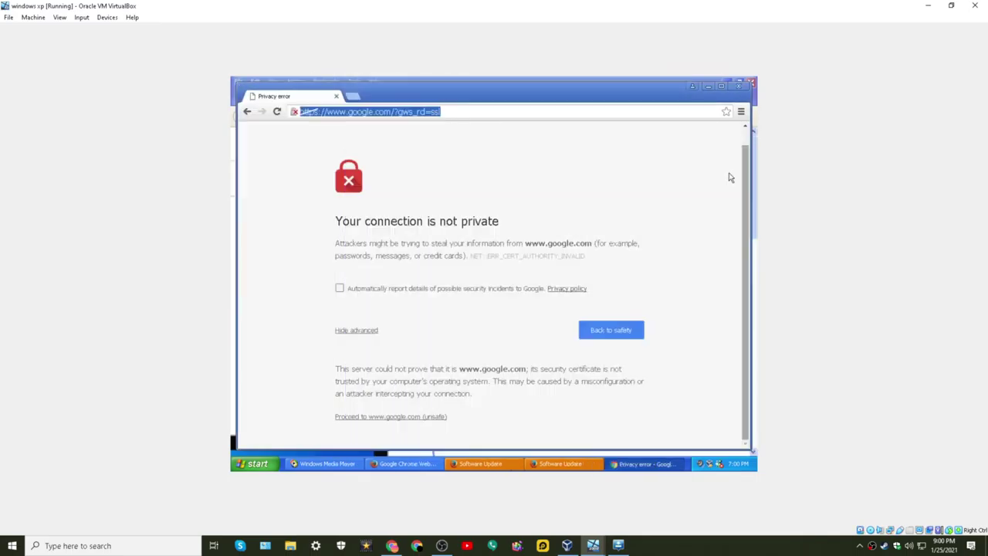
# Dismiss both pending Firefox Software Update notices
pyautogui.click(492, 466)
pyautogui.click(648, 368)
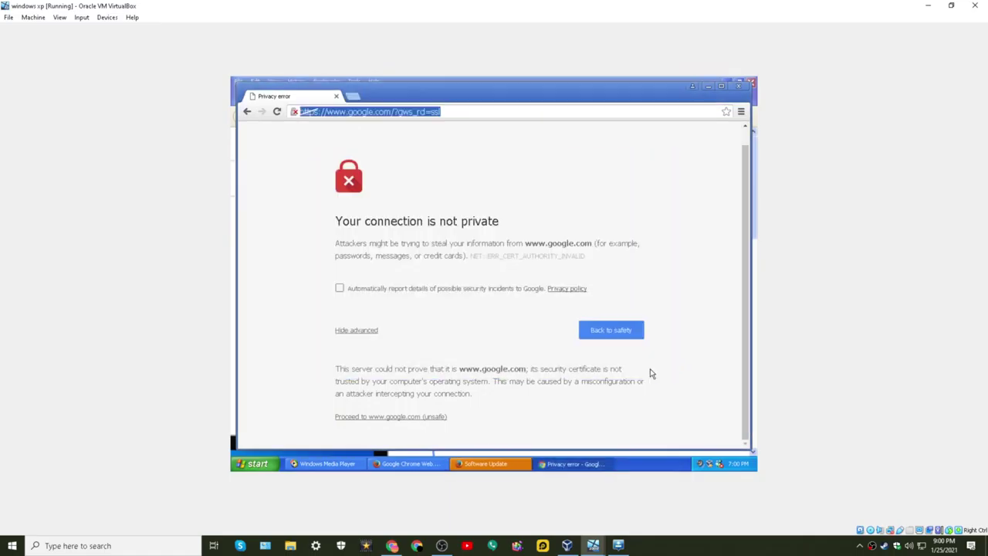
pyautogui.click(500, 465)
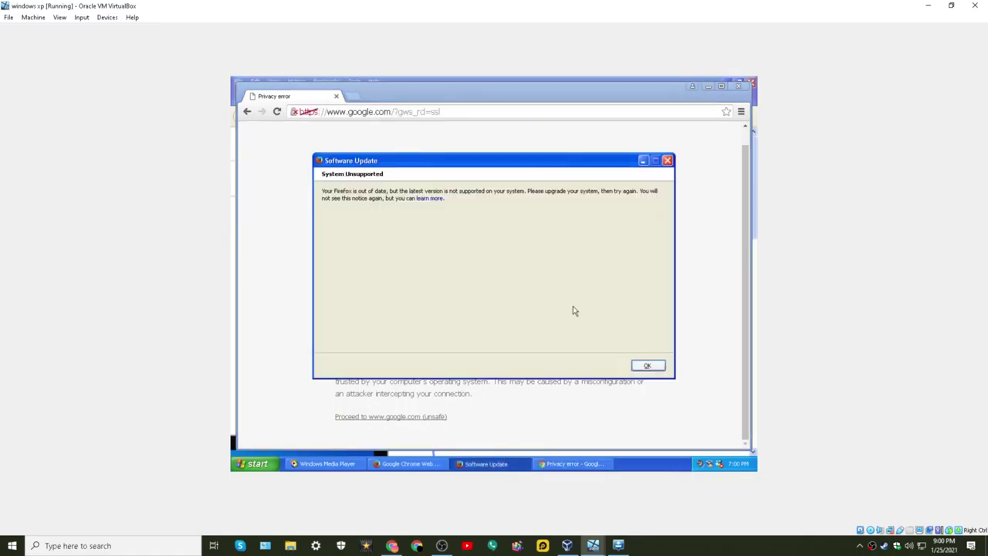
pyautogui.click(649, 365)
pyautogui.click(416, 417)
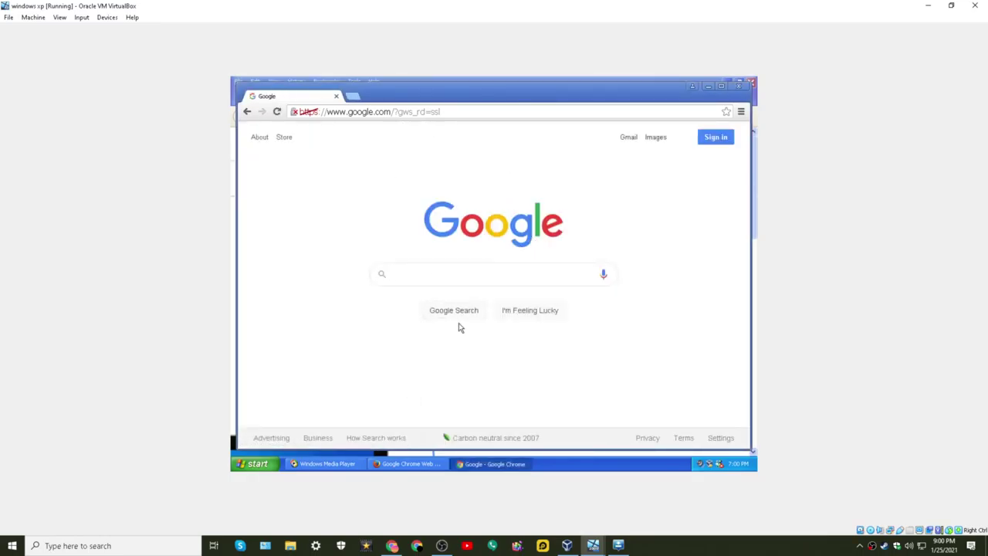
pyautogui.click(309, 110)
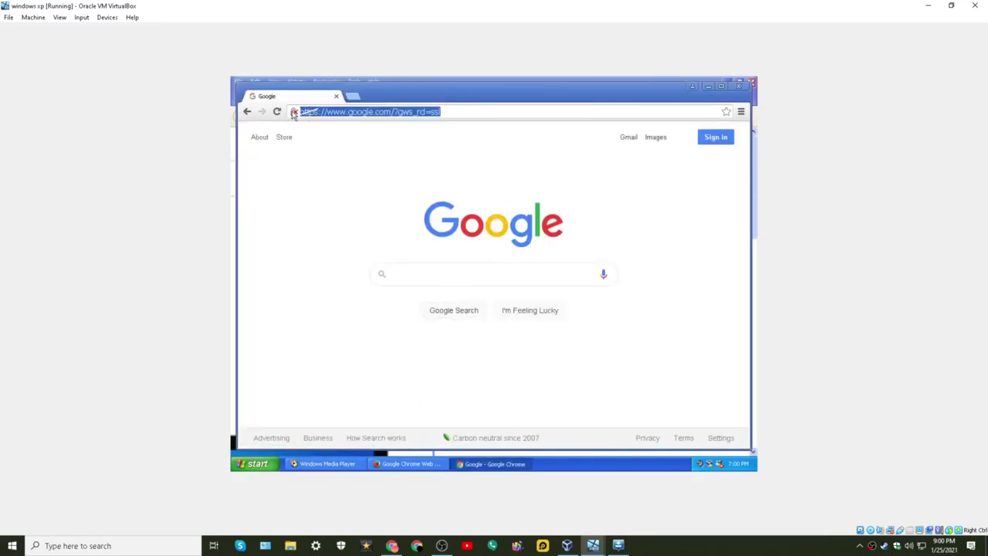
pyautogui.click(294, 112)
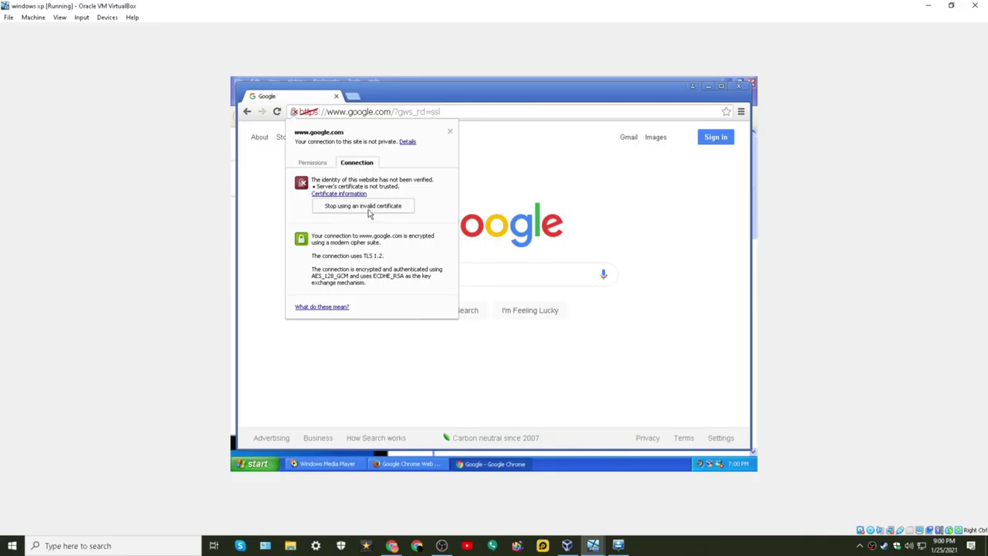
pyautogui.click(373, 207)
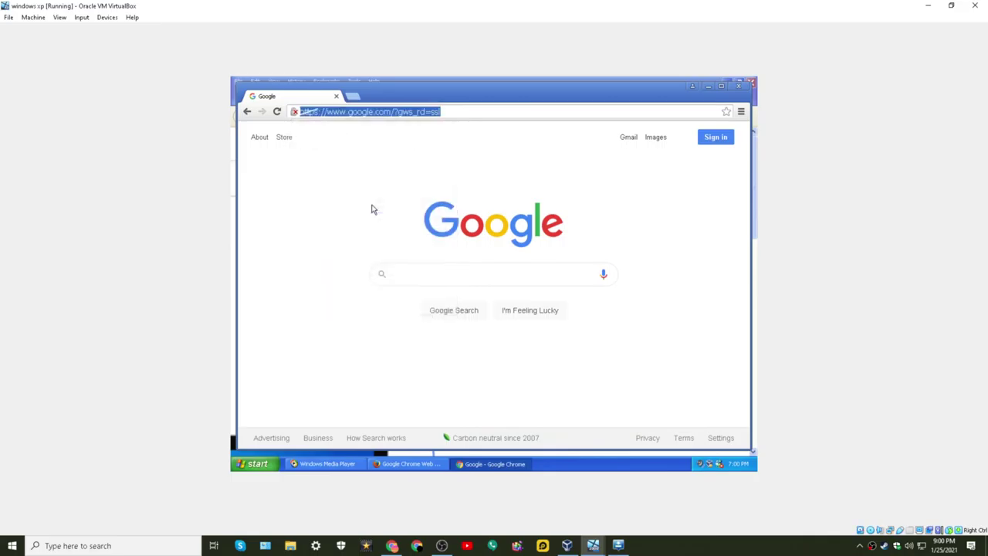
pyautogui.click(294, 111)
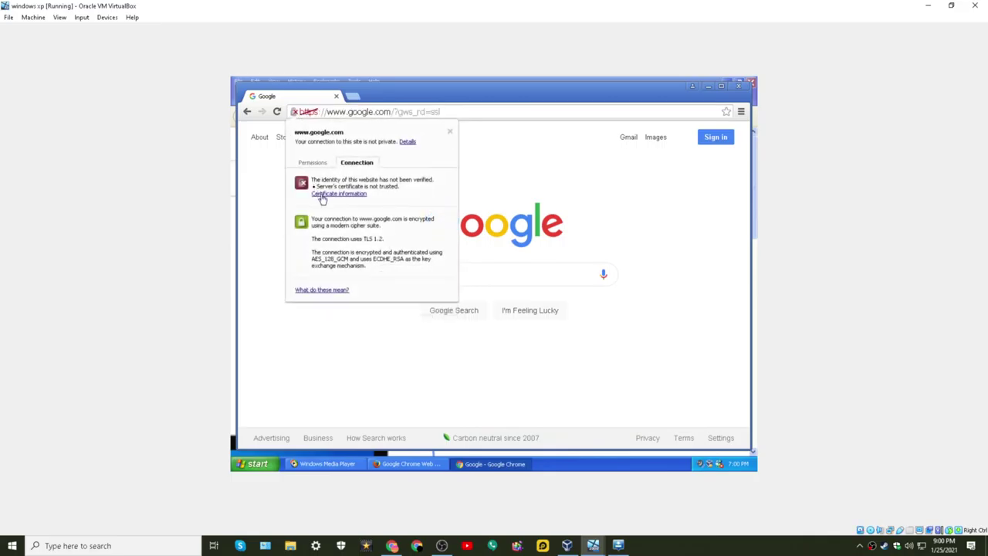
pyautogui.click(313, 162)
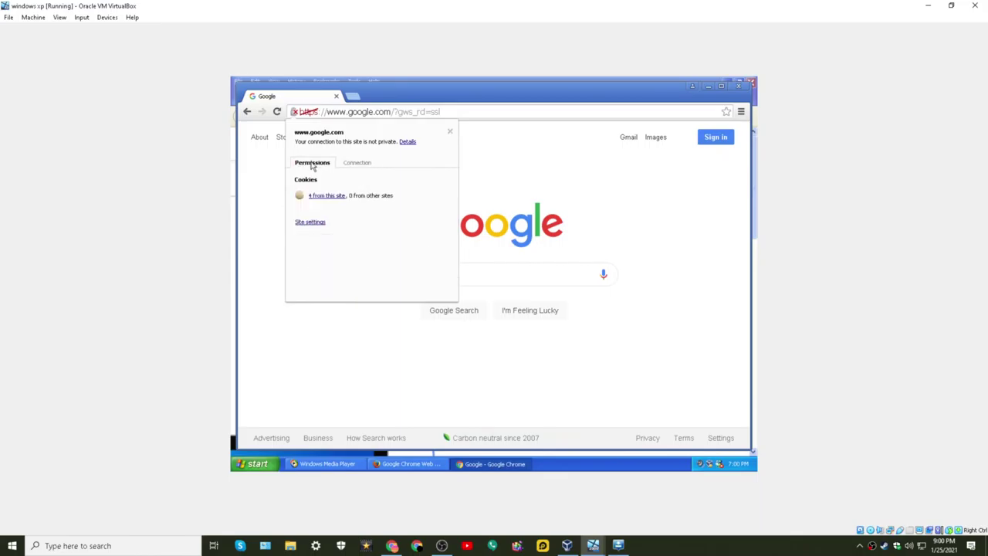
pyautogui.click(357, 164)
pyautogui.click(312, 164)
pyautogui.click(311, 221)
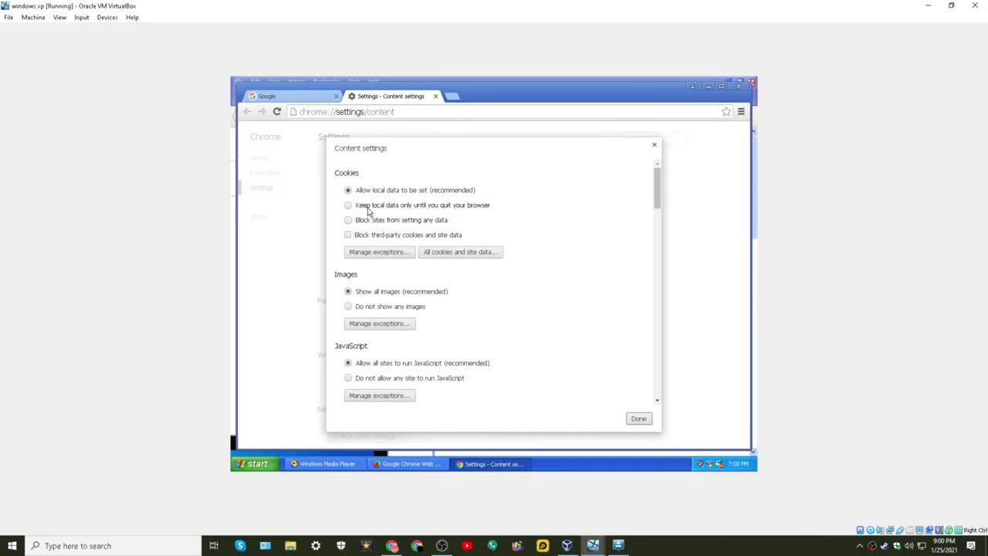
pyautogui.scroll(-15, 591, 278)
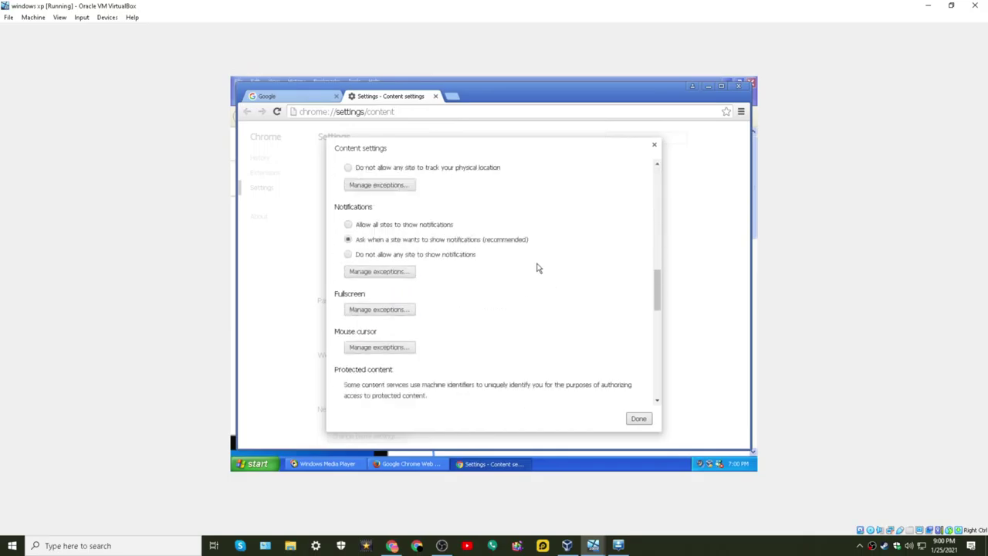
pyautogui.scroll(-3, 531, 268)
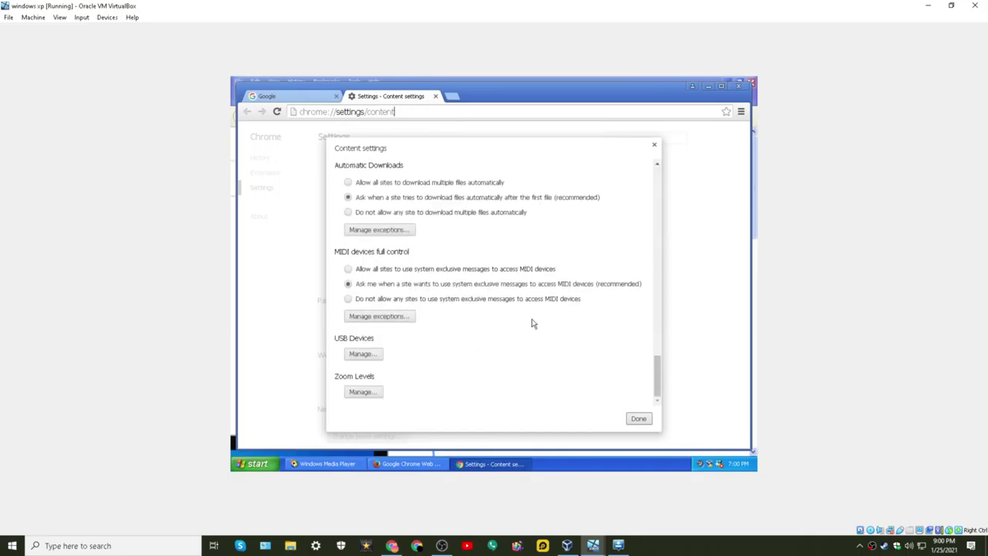
pyautogui.click(630, 415)
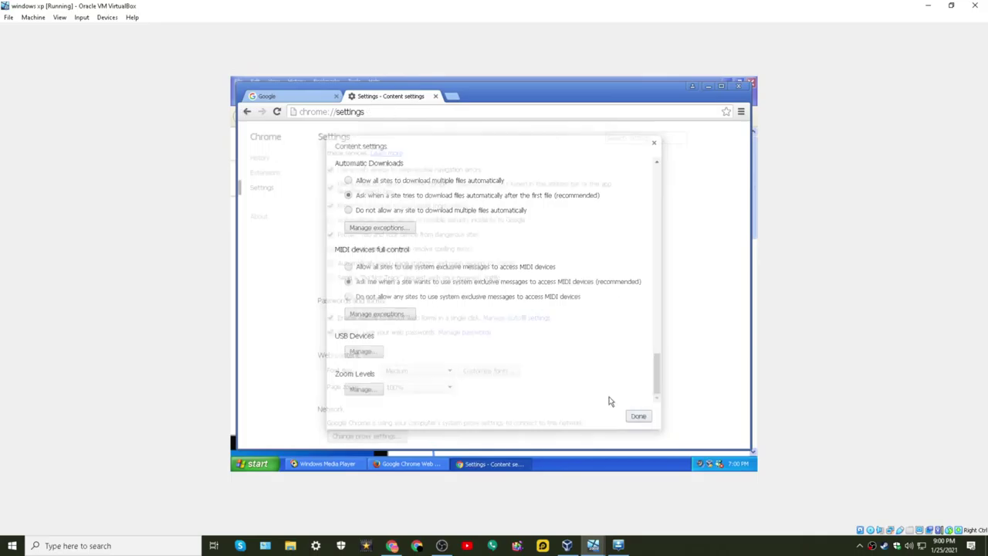
pyautogui.click(436, 97)
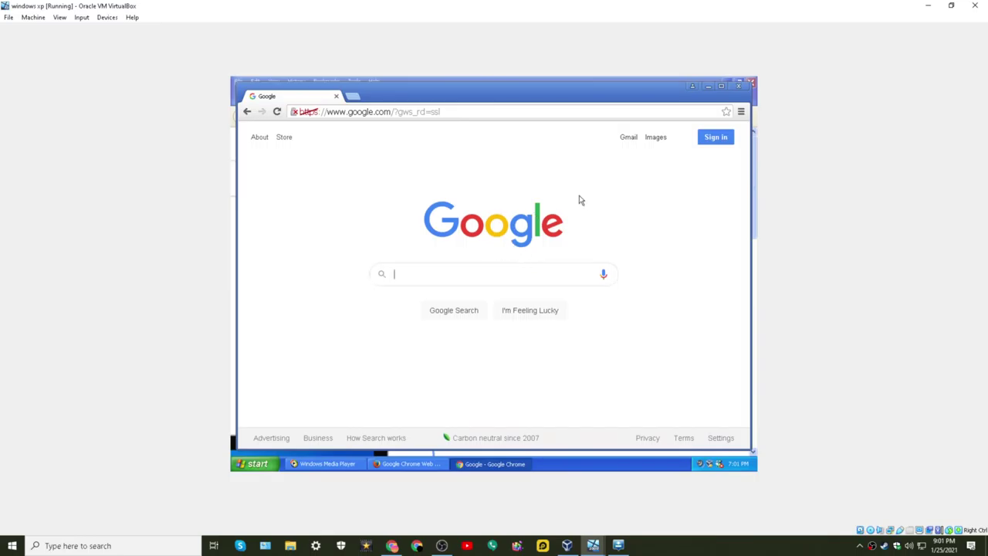
pyautogui.click(740, 112)
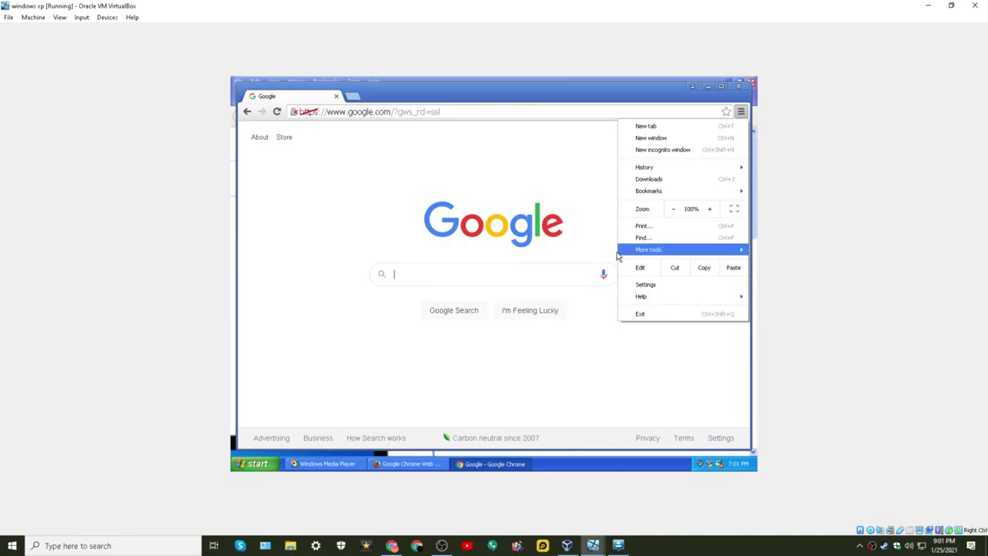
pyautogui.click(472, 224)
pyautogui.click(415, 283)
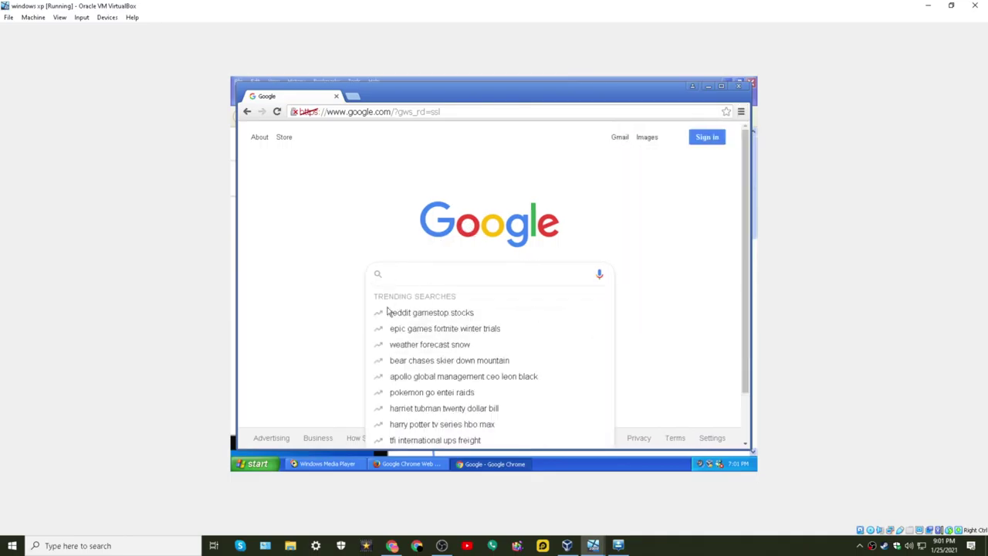
pyautogui.click(313, 317)
# Load the Chrome Web Store in a new tab from the most visited pages
pyautogui.click(352, 97)
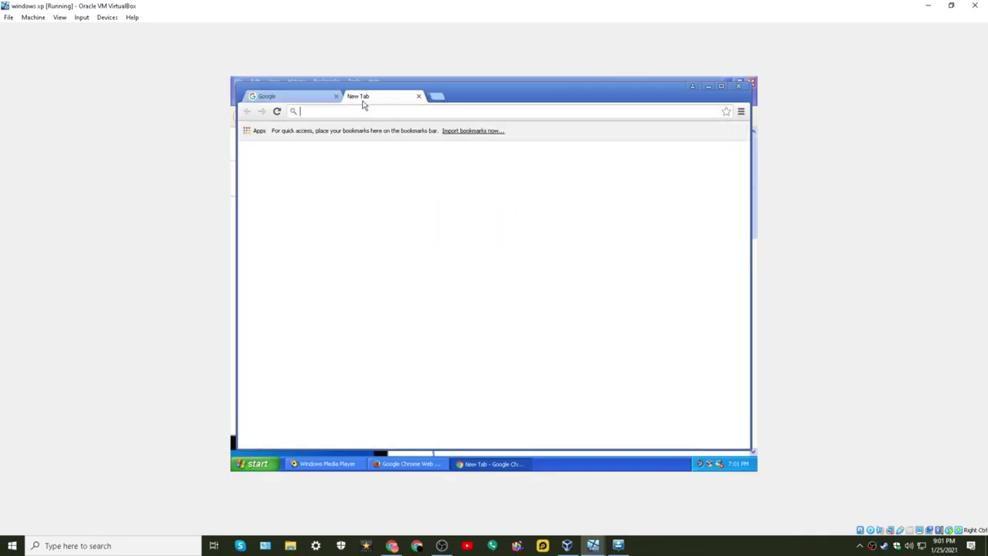
pyautogui.click(536, 251)
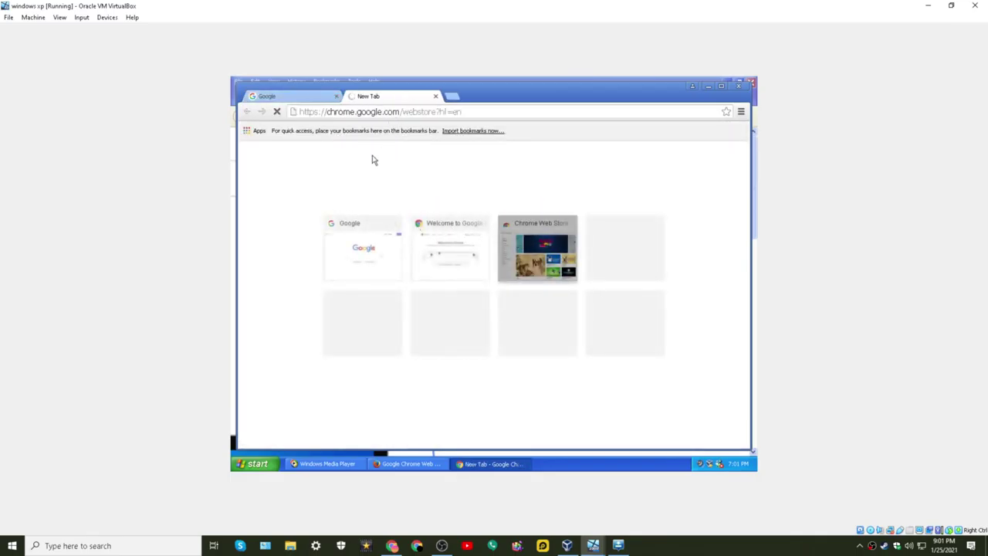
# Enable automatic reporting of possible security incidents to Google and proceed to chrome.google.com despite the privacy warning
pyautogui.click(361, 346)
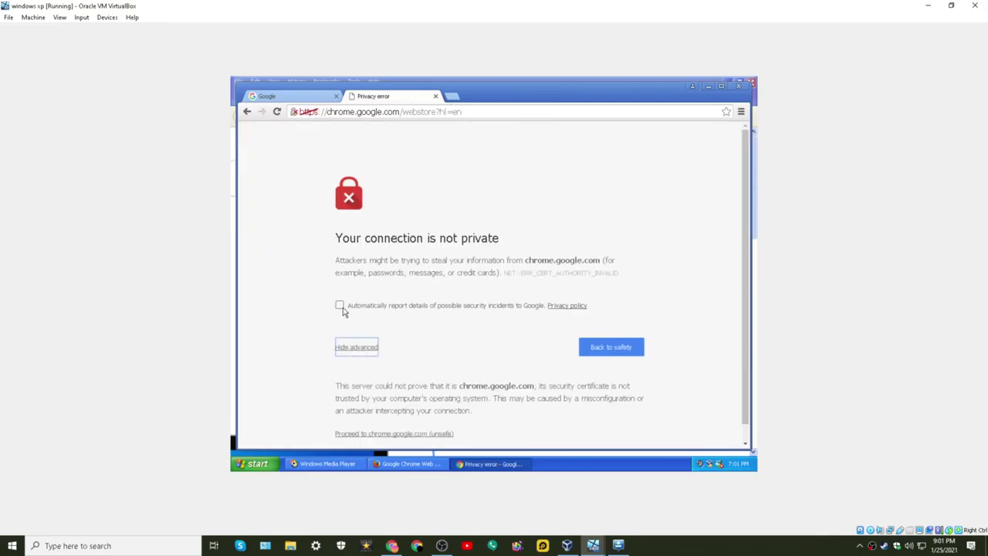
pyautogui.click(341, 307)
pyautogui.scroll(-1, 420, 413)
pyautogui.click(419, 417)
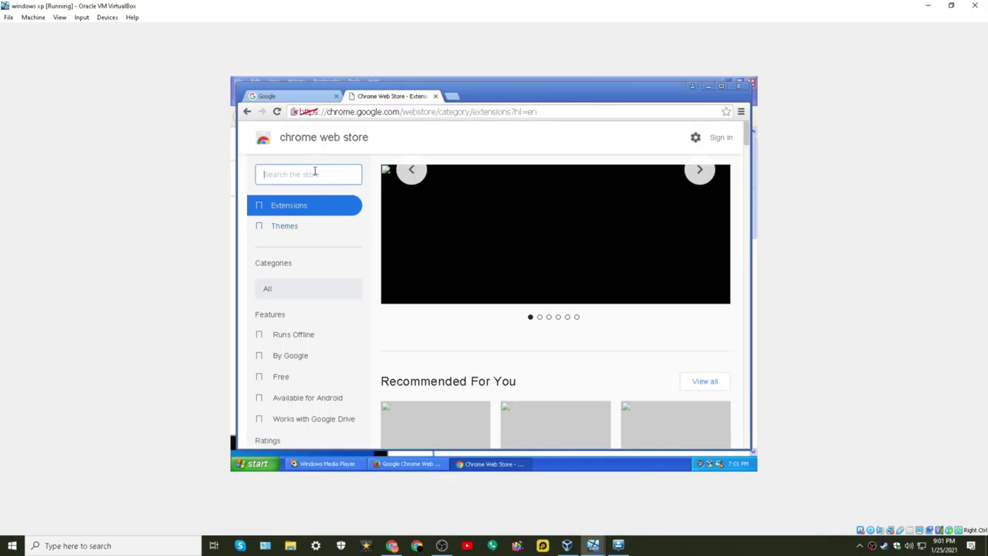
# Search the Chrome Web Store for "old youtube" and open the Good Old YouTube extension page
pyautogui.write('old youtube')
pyautogui.press('Return')
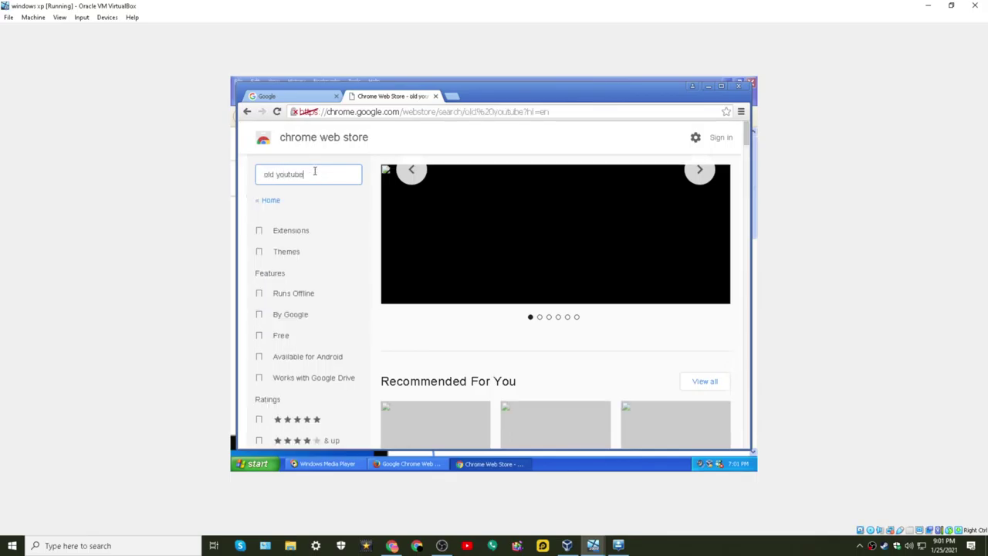
pyautogui.click(475, 270)
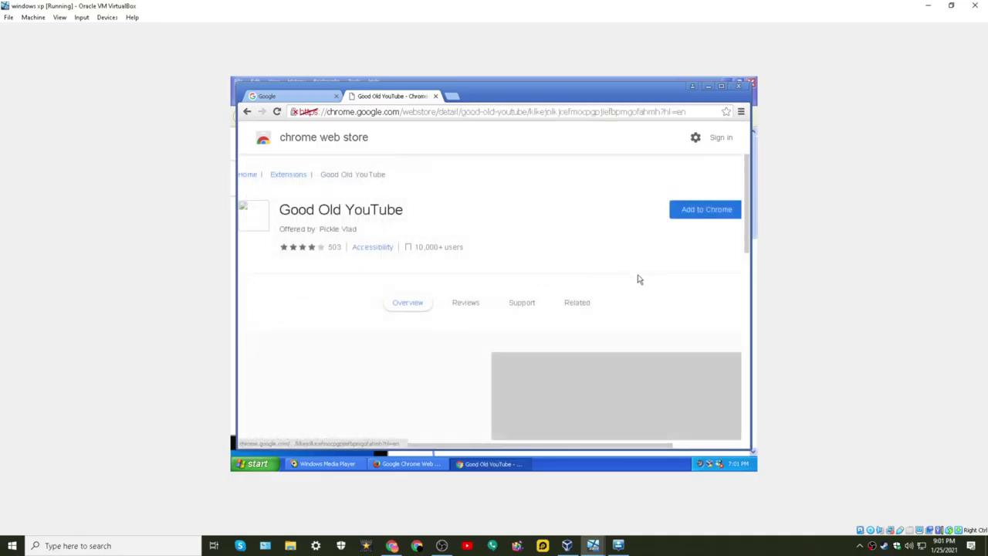
# Try to add Good Old YouTube to Chrome, retry once after reloading the page, and close the store tab
pyautogui.click(702, 209)
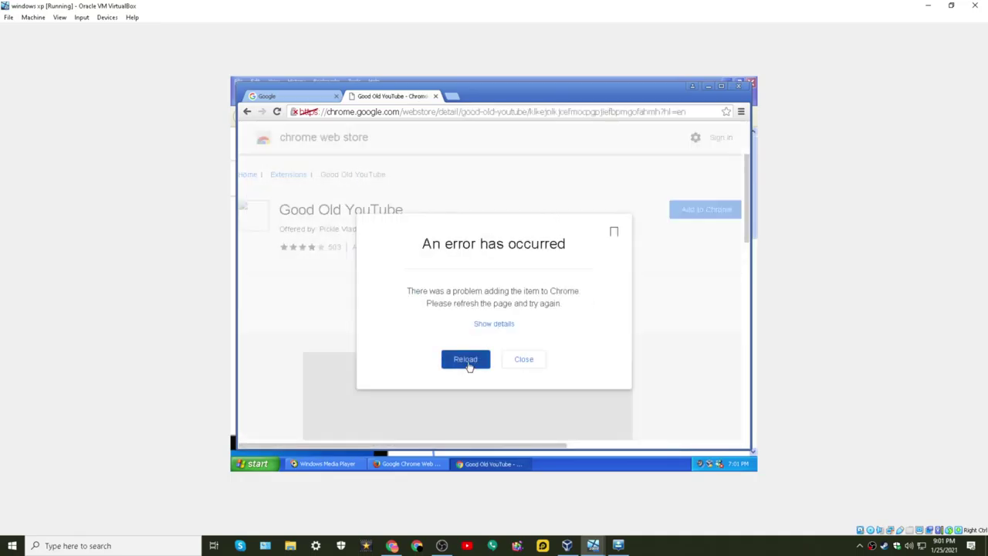
pyautogui.moveTo(423, 291); pyautogui.dragTo(581, 292)
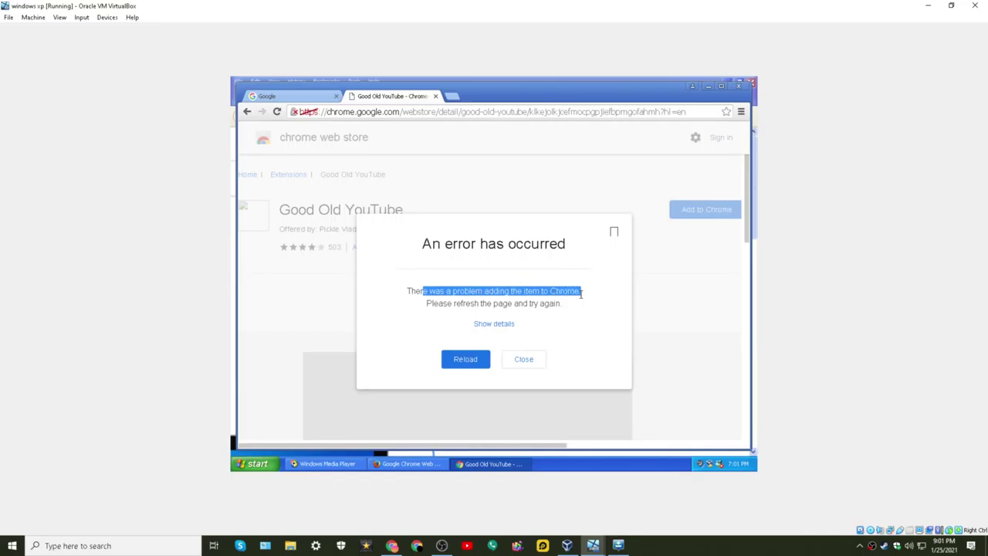
pyautogui.click(483, 356)
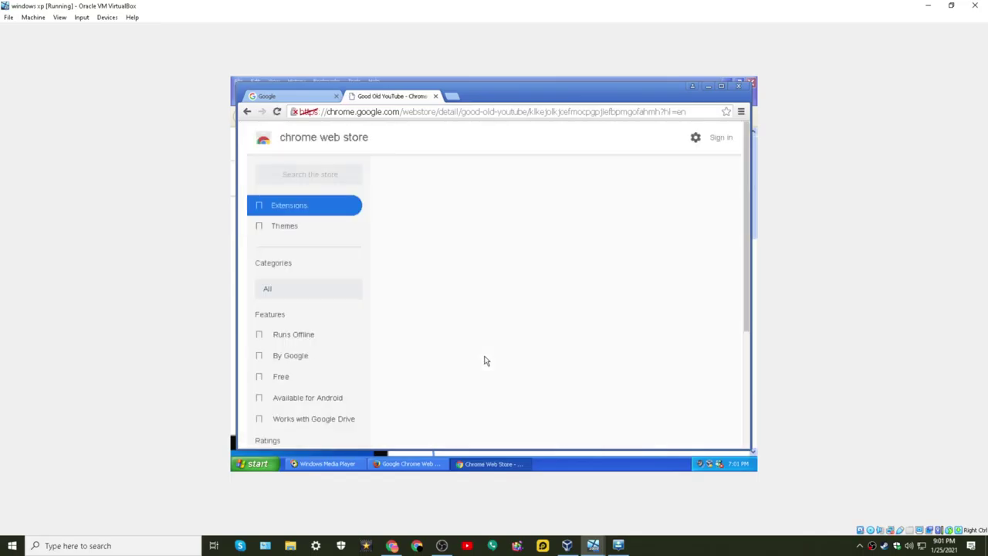
pyautogui.click(714, 210)
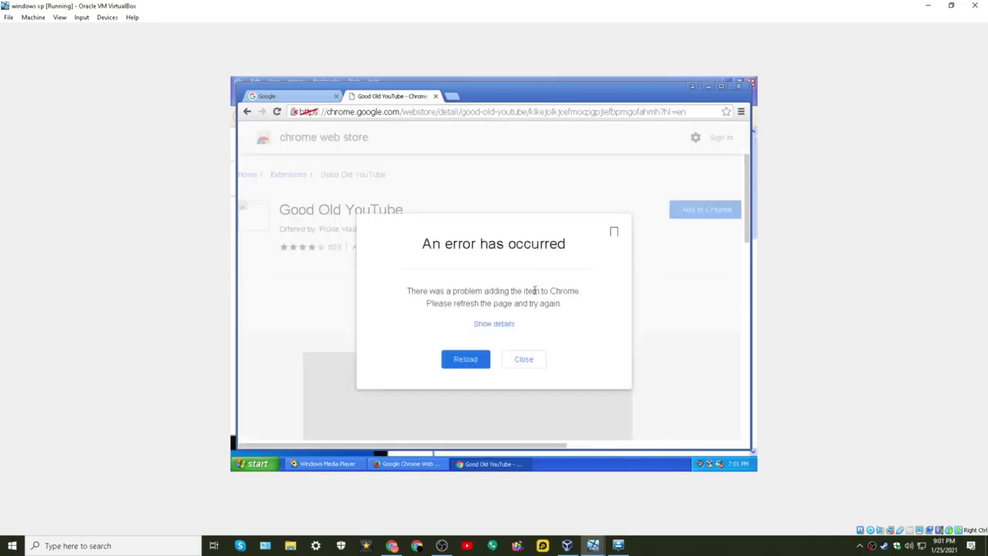
pyautogui.click(435, 96)
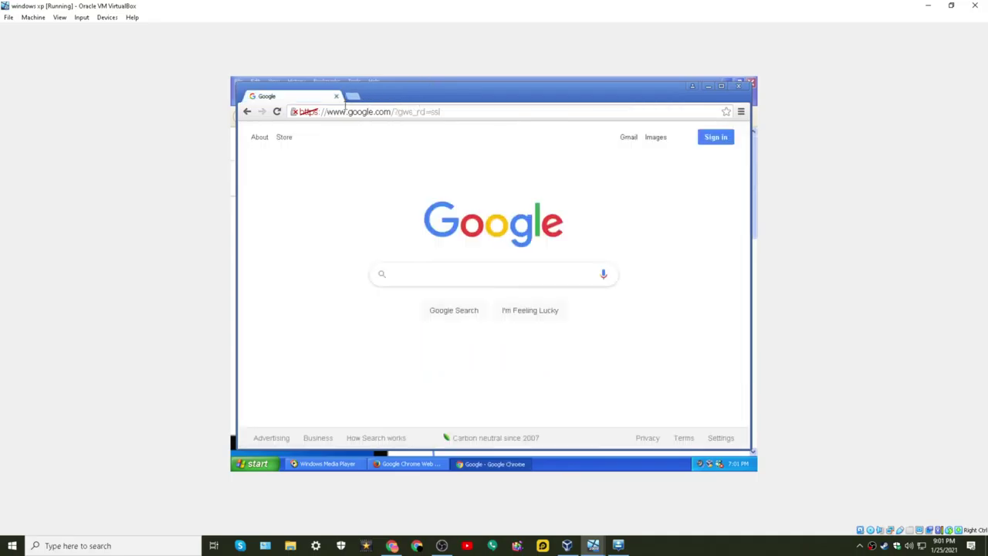
# Load youtube.com in the remaining Google tab
pyautogui.click(359, 113)
pyautogui.write('youtube.com')
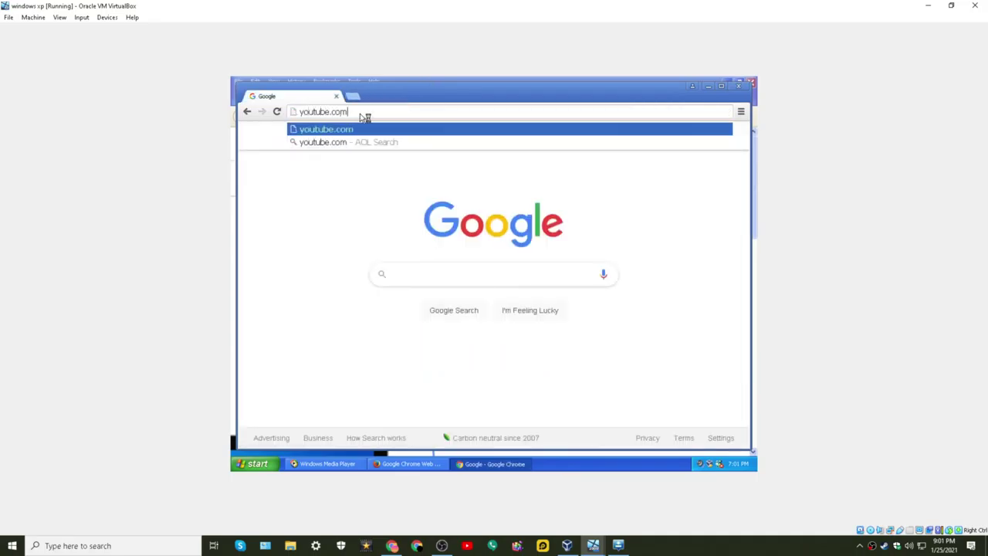
pyautogui.press('Return')
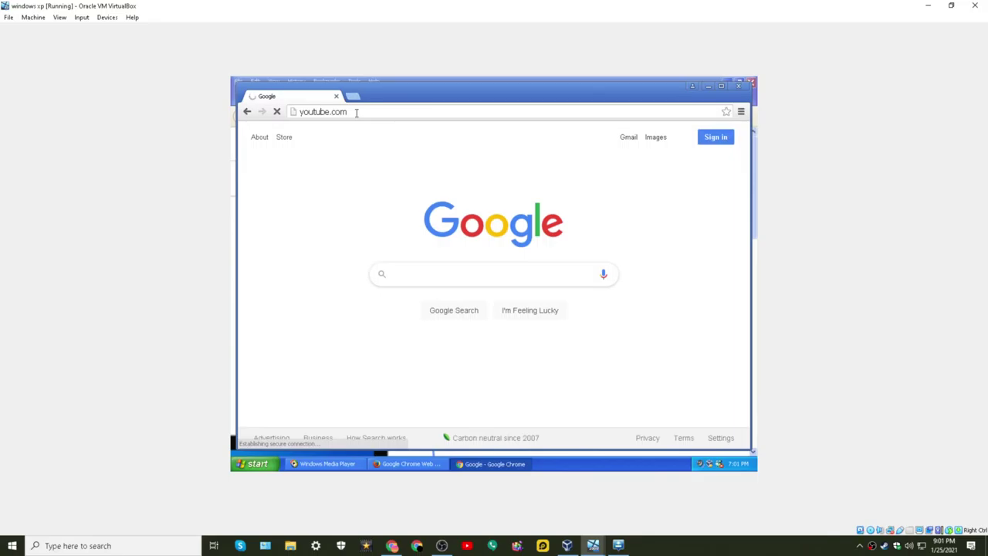
# Close the Firefox window together with all its open tabs
pyautogui.click(749, 82)
pyautogui.click(750, 82)
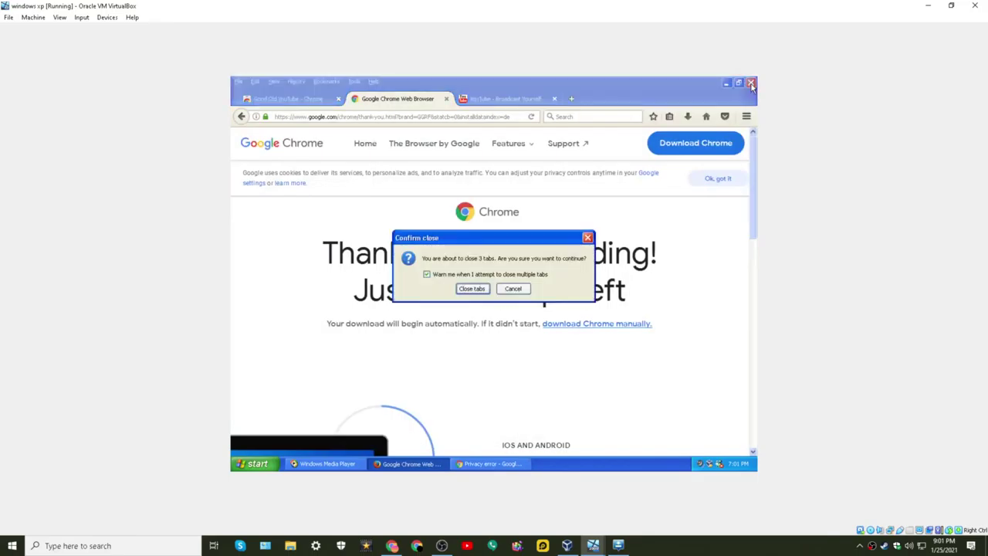
pyautogui.click(472, 289)
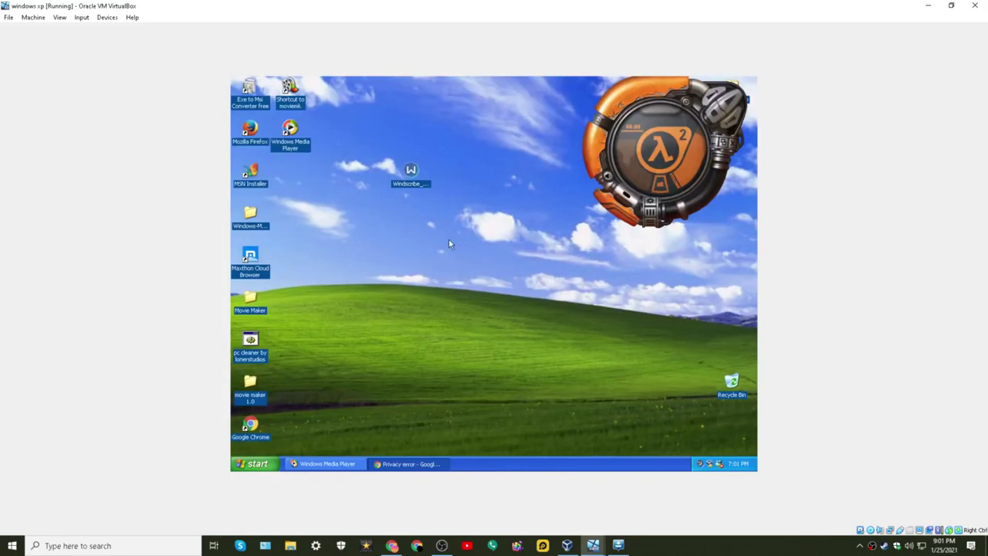
# Run the Windscribe installer from the XP desktop in English and start the Express Install
pyautogui.doubleClick(413, 180)
pyautogui.click(508, 291)
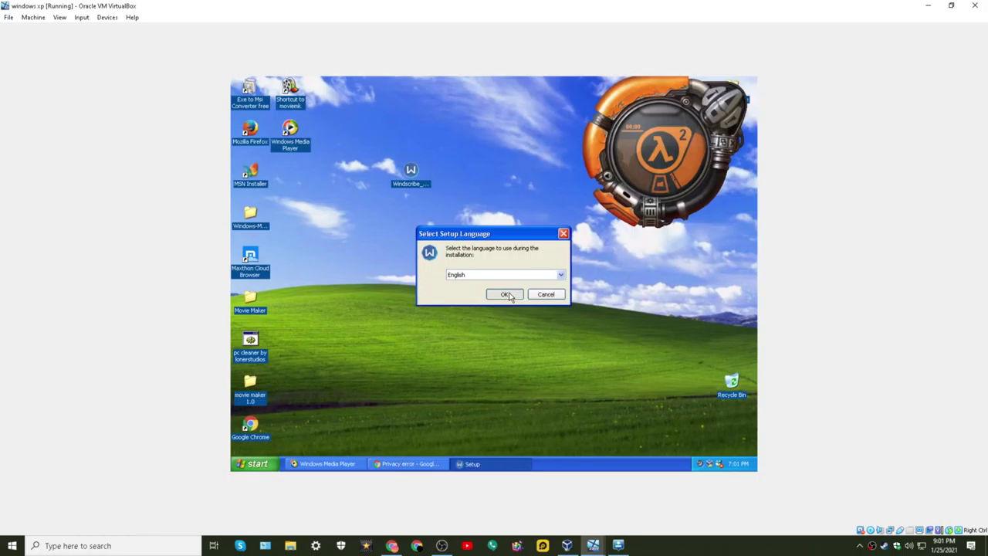
pyautogui.click(421, 322)
pyautogui.click(553, 355)
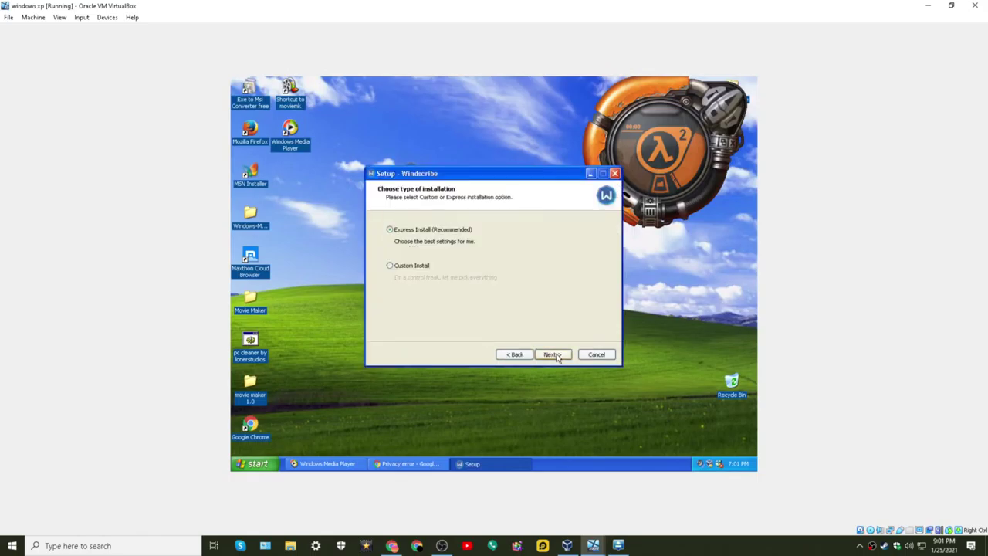
pyautogui.click(553, 354)
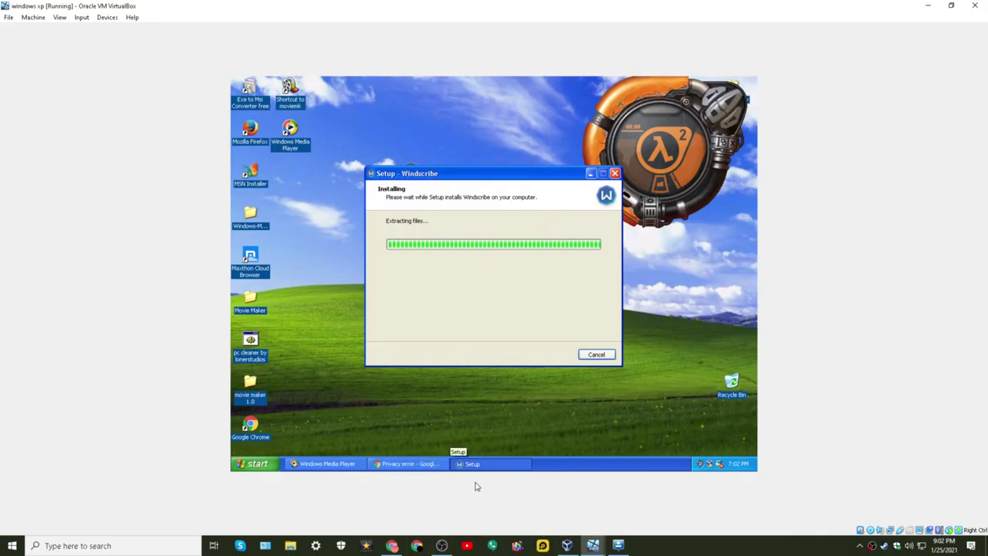
# Search for "yoitube" from a new tab in the new Chrome window and proceed to search.aol.com despite the privacy warning
pyautogui.press('super')
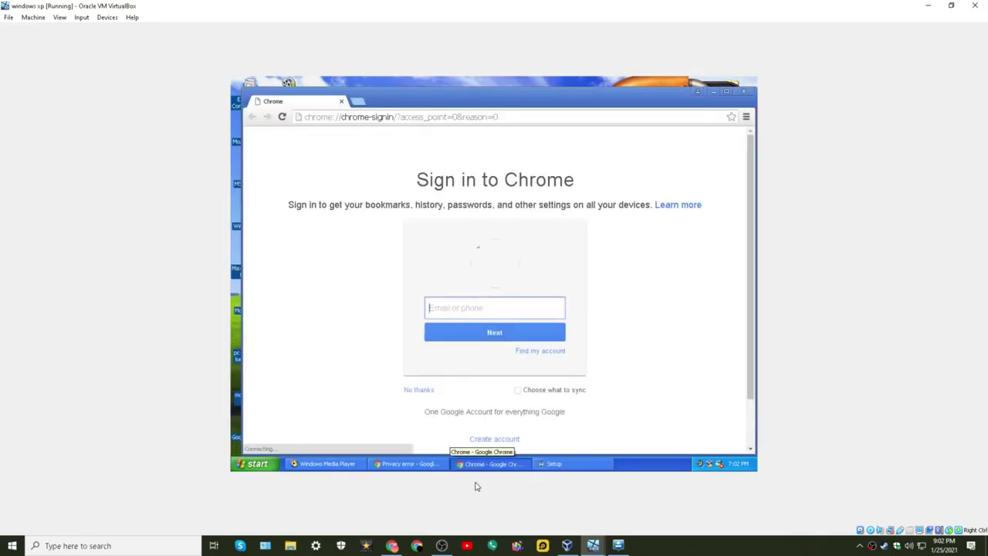
pyautogui.click(361, 103)
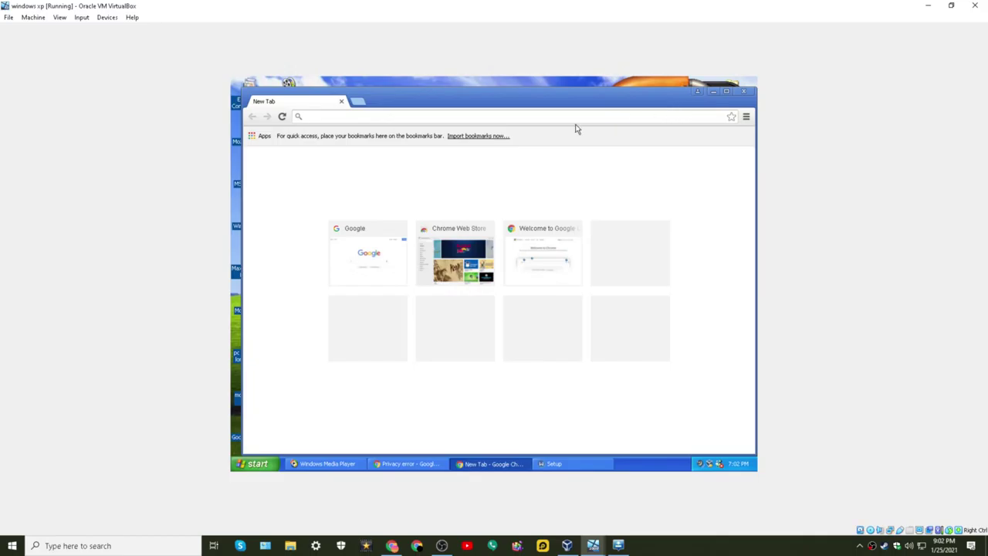
pyautogui.write('yoitube')
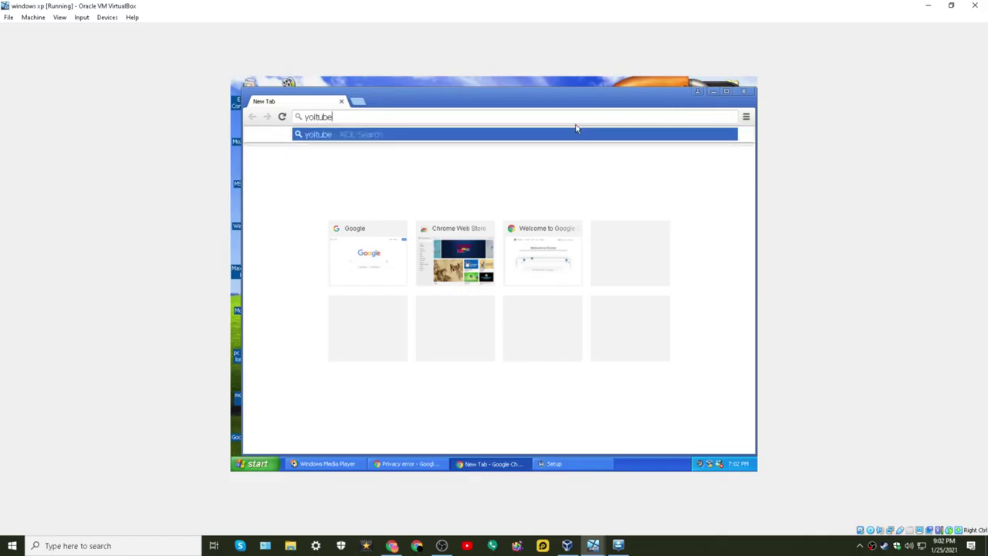
pyautogui.press('Return')
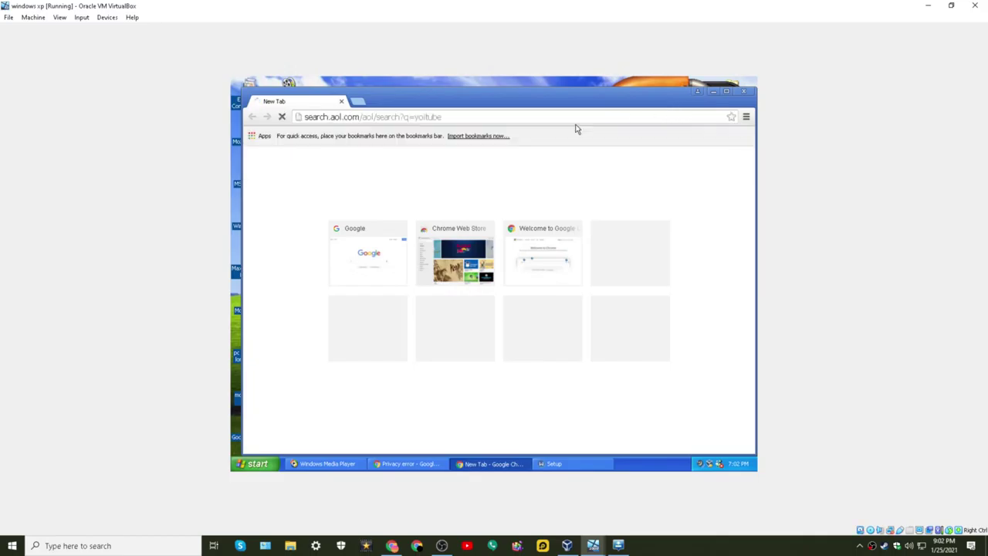
pyautogui.doubleClick(343, 116)
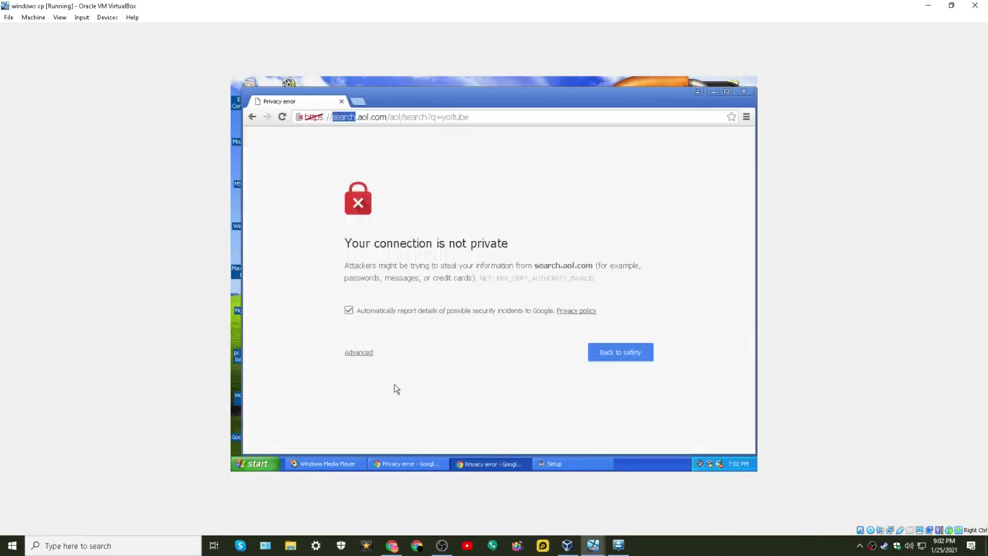
pyautogui.click(359, 353)
pyautogui.click(398, 435)
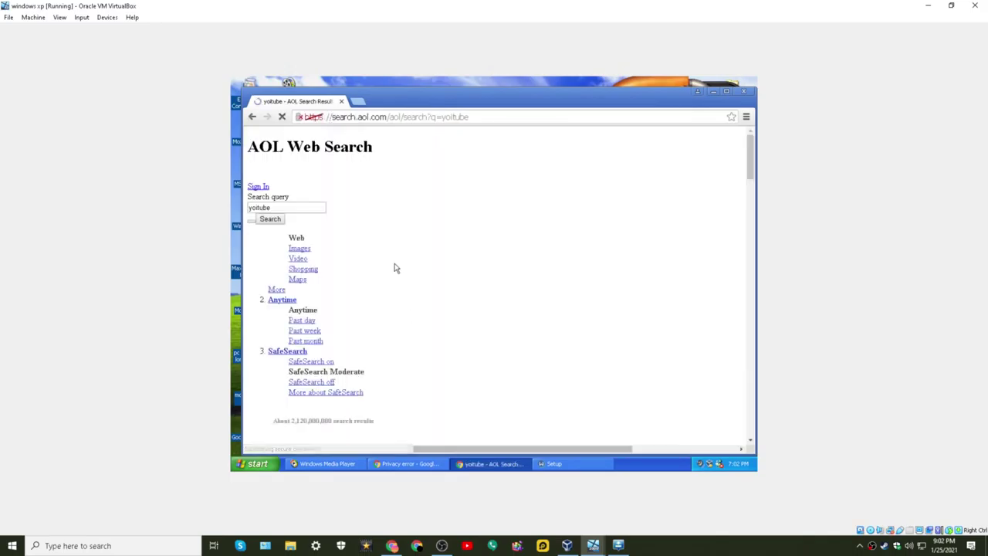
# Search for "aol" from Chrome's address bar
pyautogui.click(368, 117)
pyautogui.write('c')
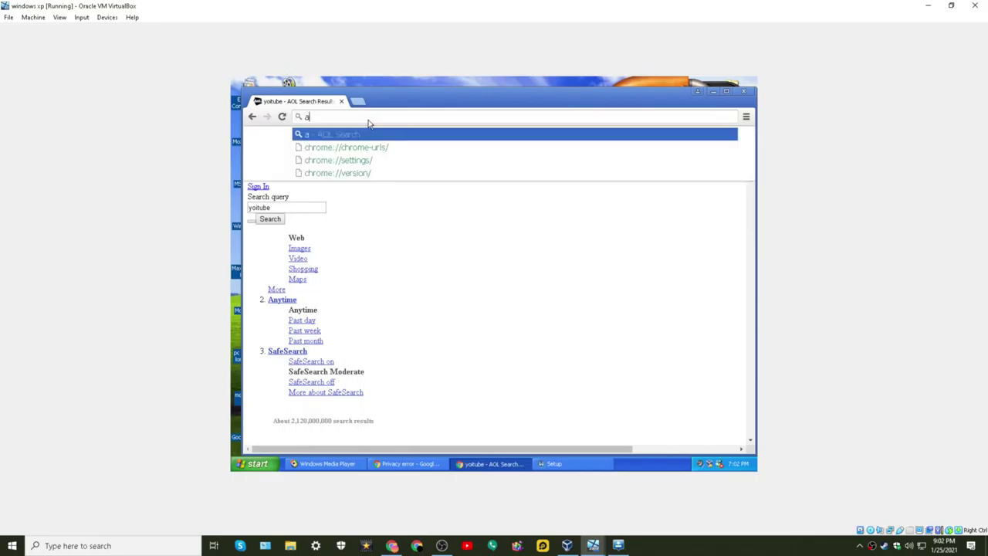
pyautogui.press('BackSpace')
pyautogui.write('aol')
pyautogui.press('Return')
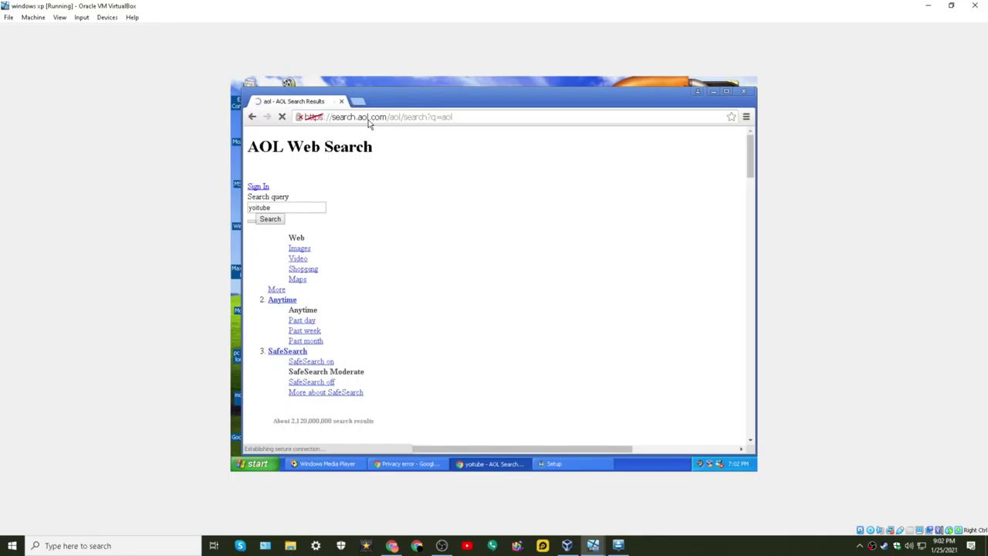
# Set Google as the default search engine in Chrome's settings
pyautogui.click(745, 117)
pyautogui.click(641, 289)
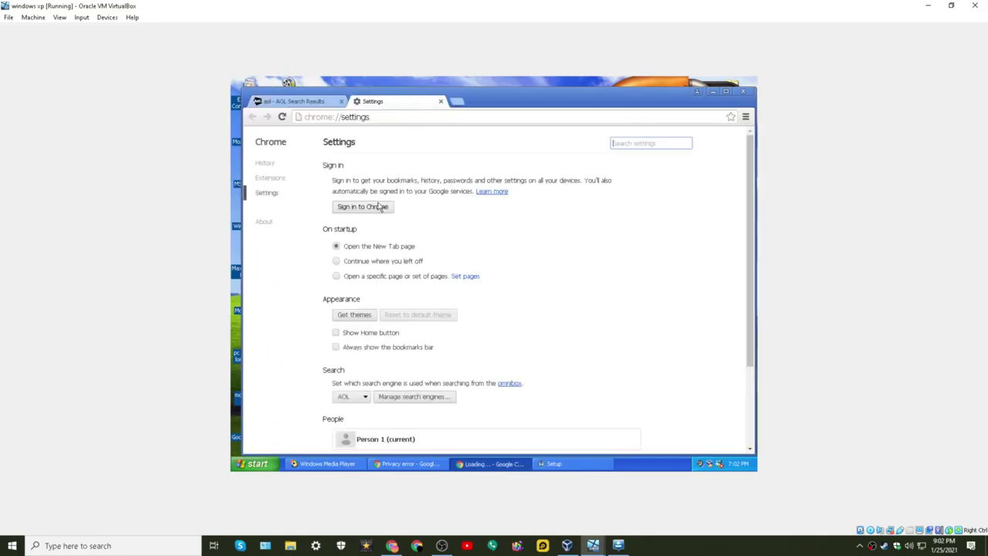
pyautogui.scroll(-3, 363, 280)
pyautogui.scroll(3, 353, 313)
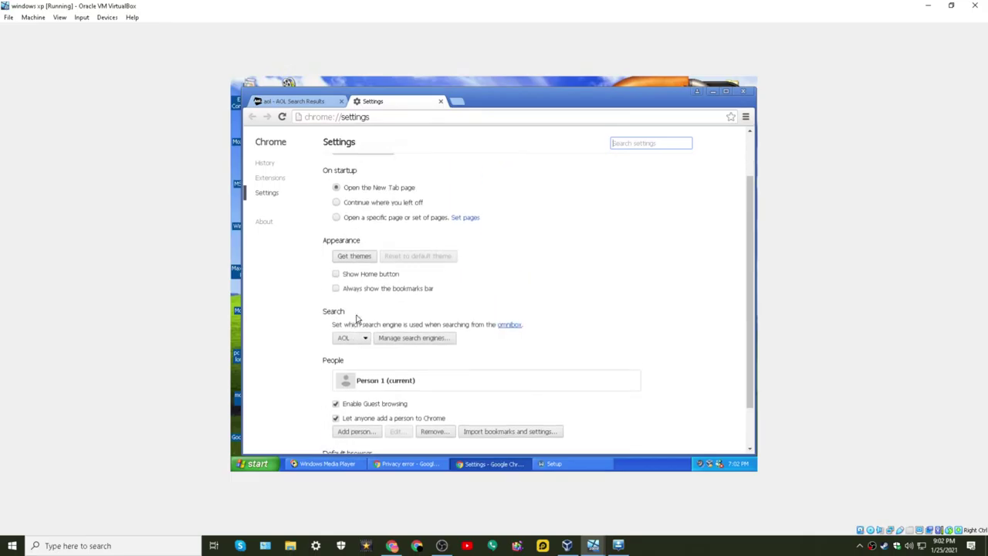
pyautogui.scroll(-3, 404, 239)
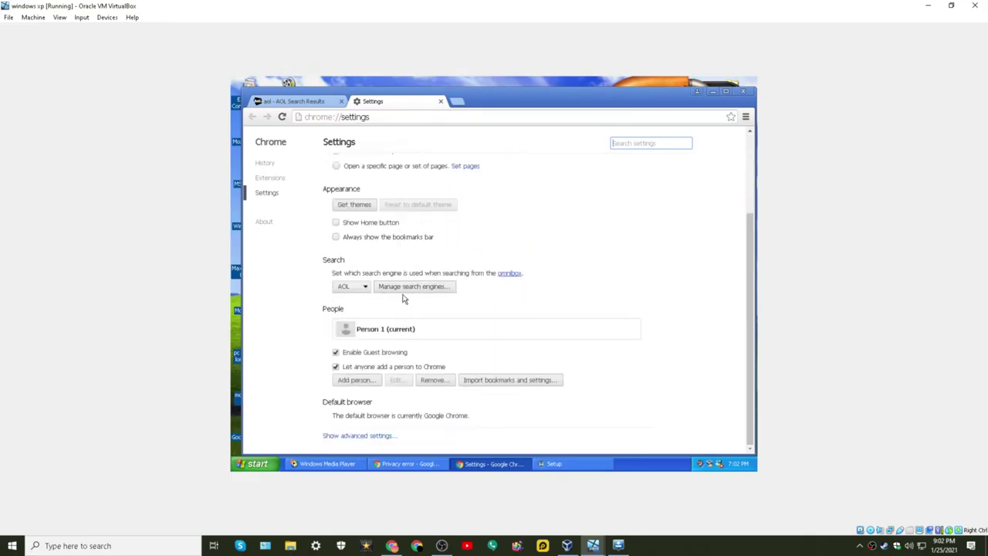
pyautogui.scroll(3, 402, 298)
pyautogui.scroll(-1, 375, 327)
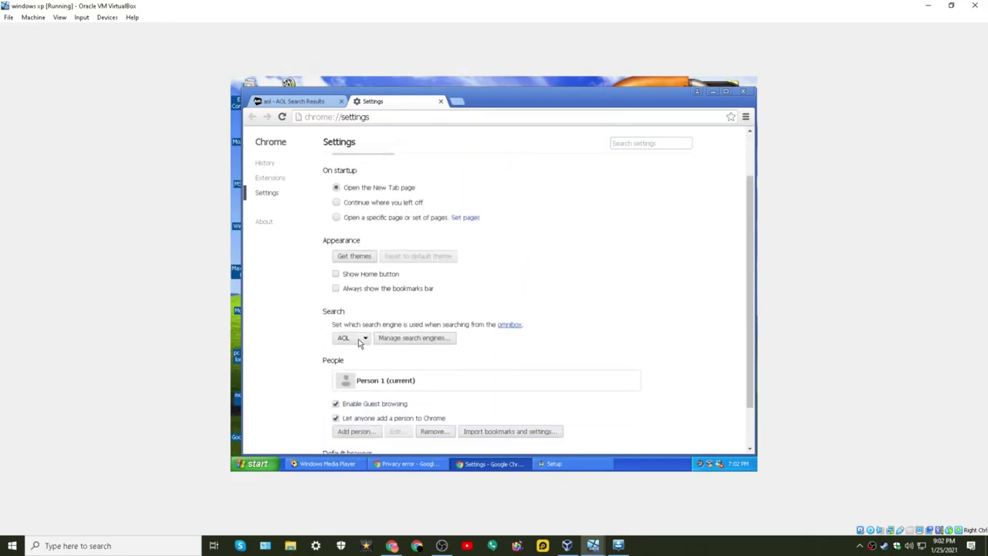
pyautogui.click(358, 344)
pyautogui.click(359, 346)
pyautogui.click(348, 118)
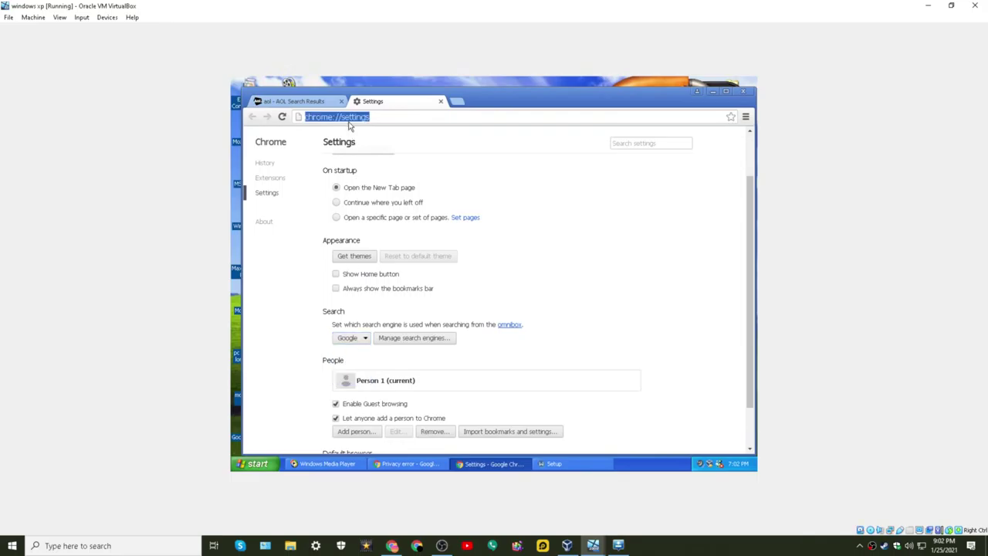
pyautogui.write('youtube')
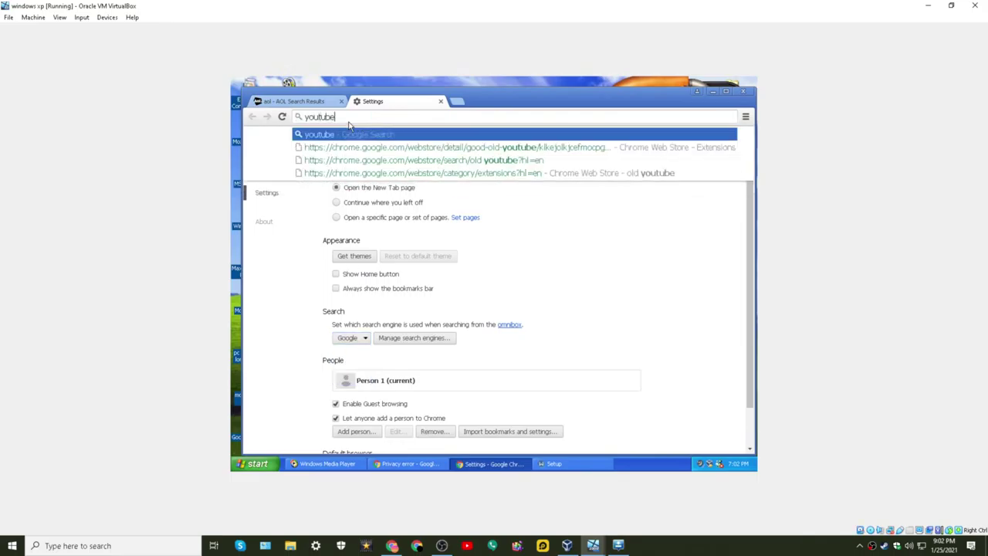
pyautogui.press('Return')
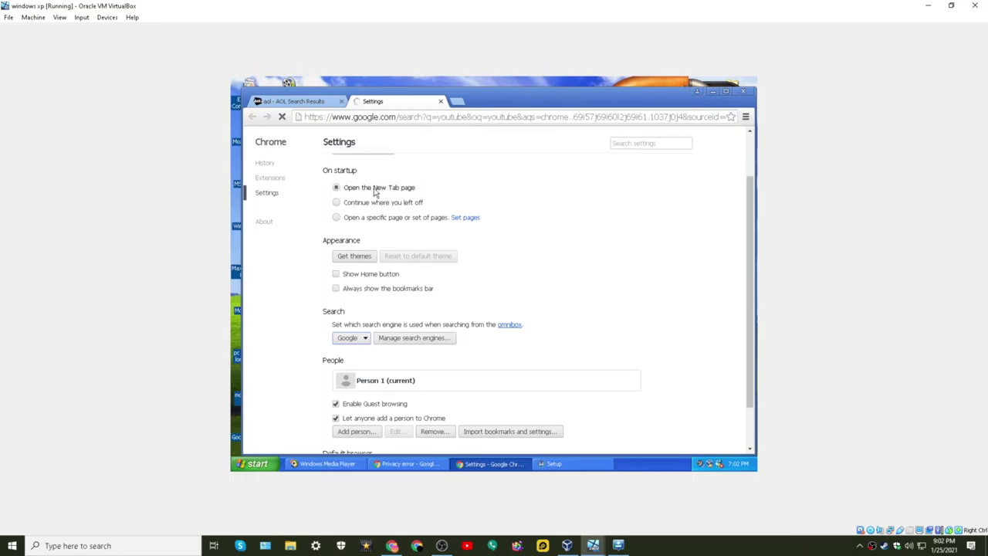
pyautogui.click(358, 352)
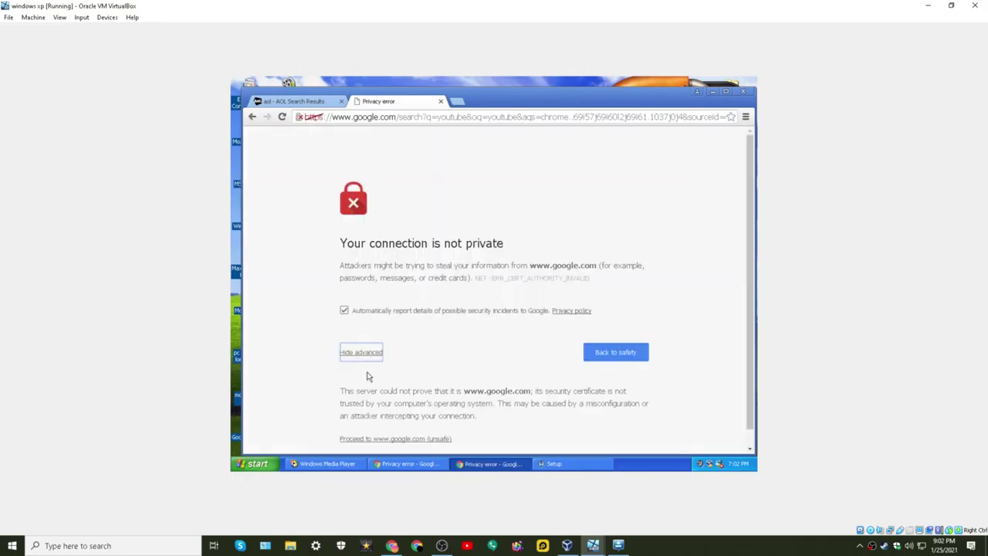
pyautogui.click(381, 439)
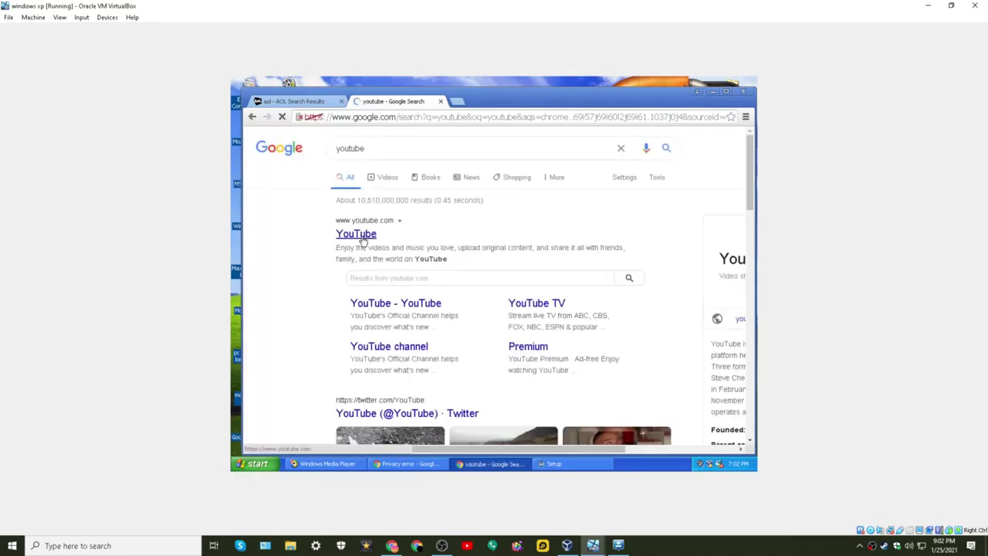
# Minimize the virtual machine's Chrome window, then open Windscribe on the host computer and place its window over the virtual machine's Windscribe installer
pyautogui.click(712, 92)
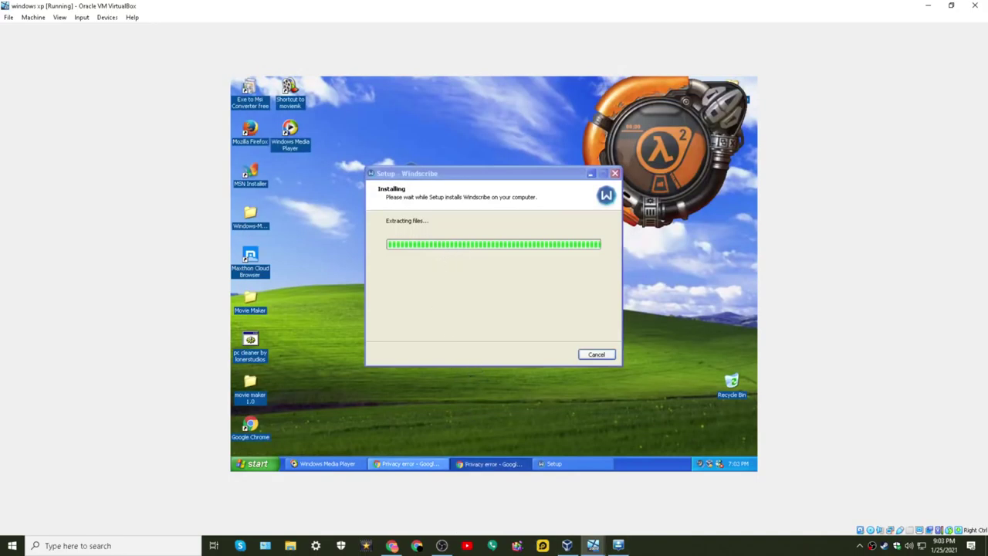
pyautogui.click(91, 545)
pyautogui.write('w')
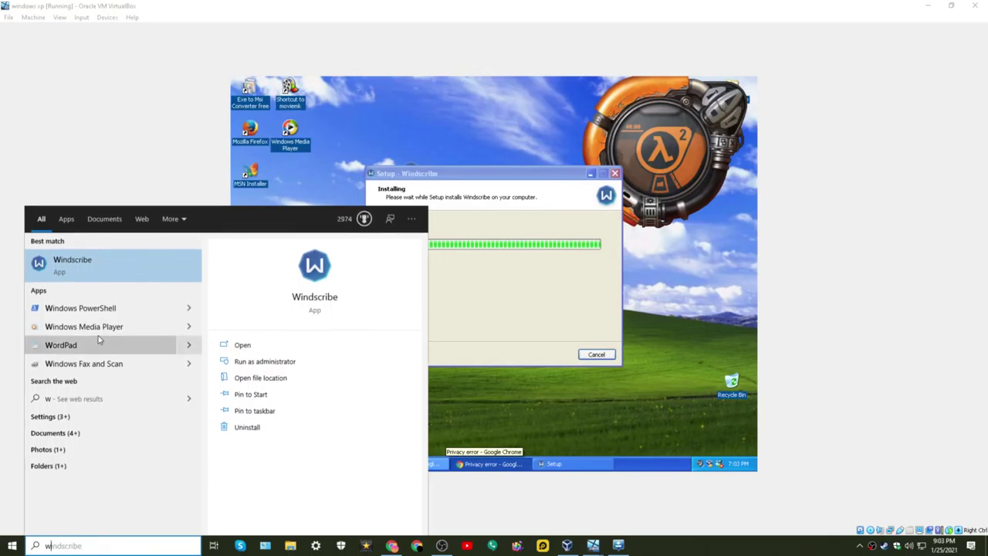
pyautogui.click(256, 278)
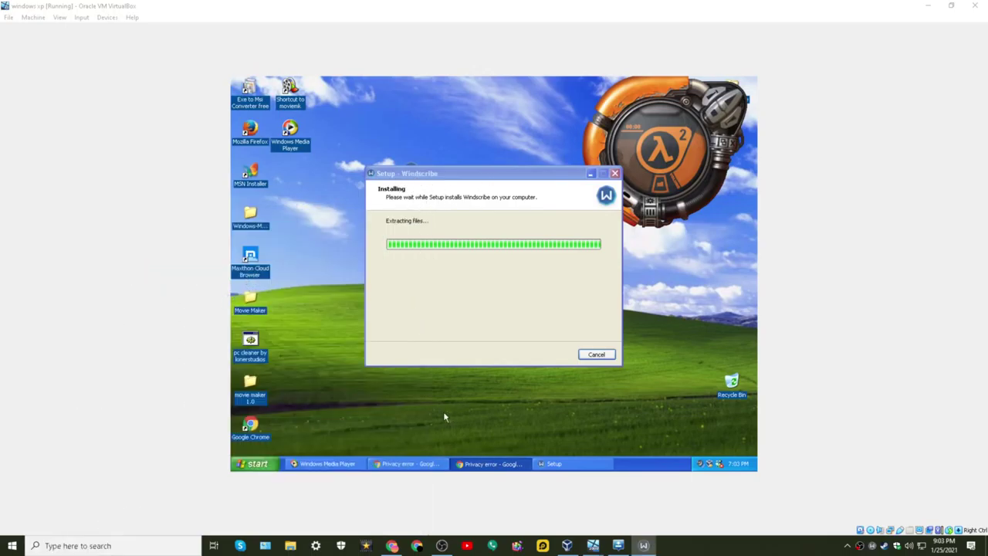
pyautogui.moveTo(811, 185); pyautogui.dragTo(461, 178)
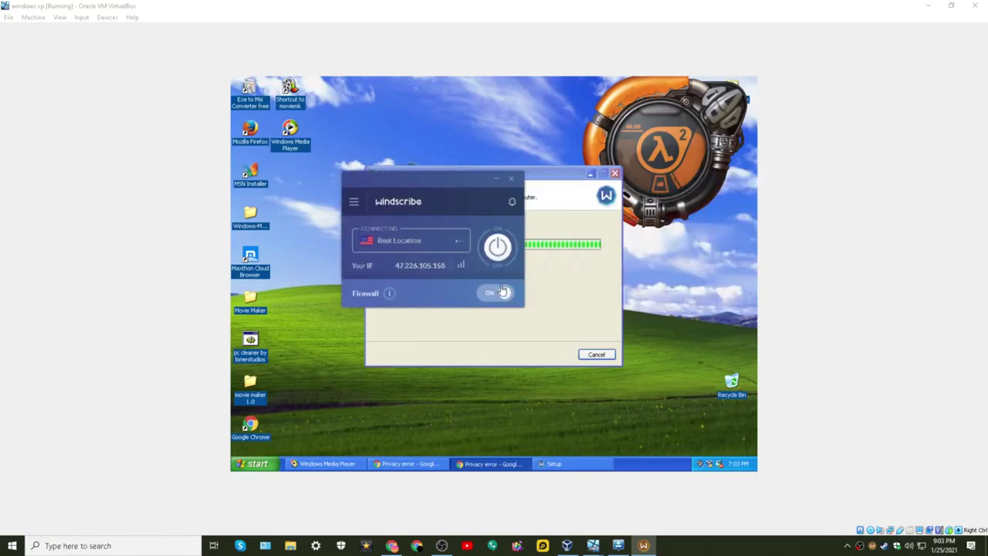
# Check the available firewall modes and the DNS choices while disconnected in Windscribe's connection preferences
pyautogui.click(354, 207)
pyautogui.click(379, 241)
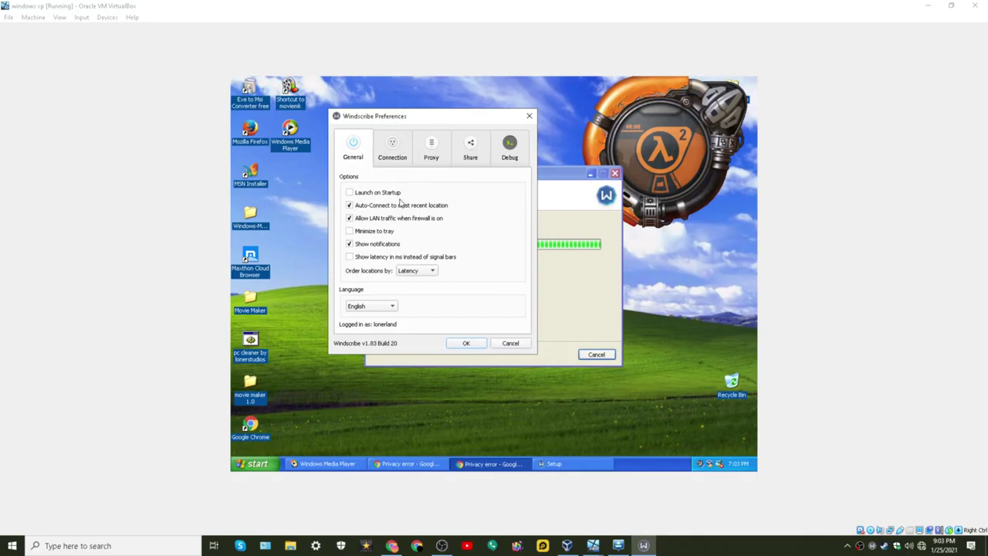
pyautogui.click(390, 155)
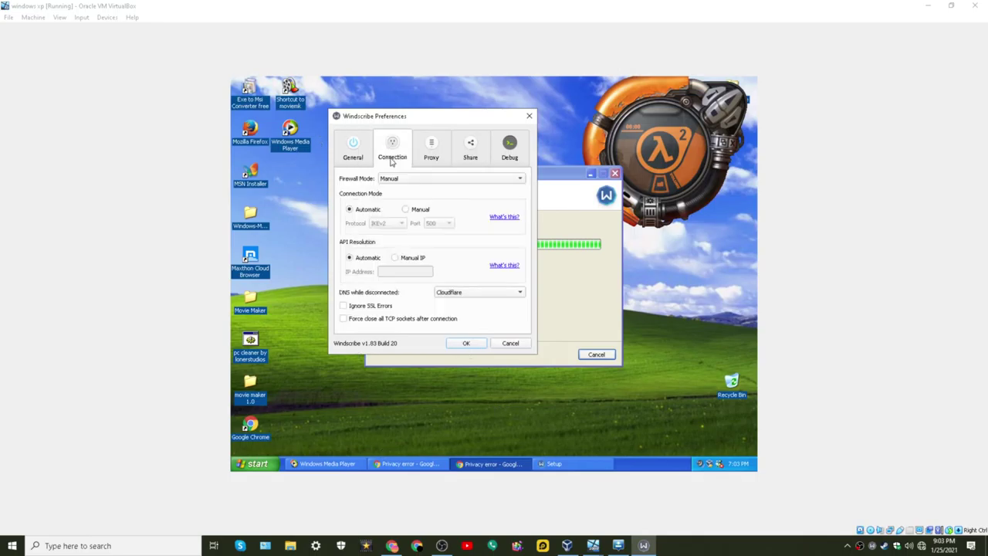
pyautogui.click(423, 179)
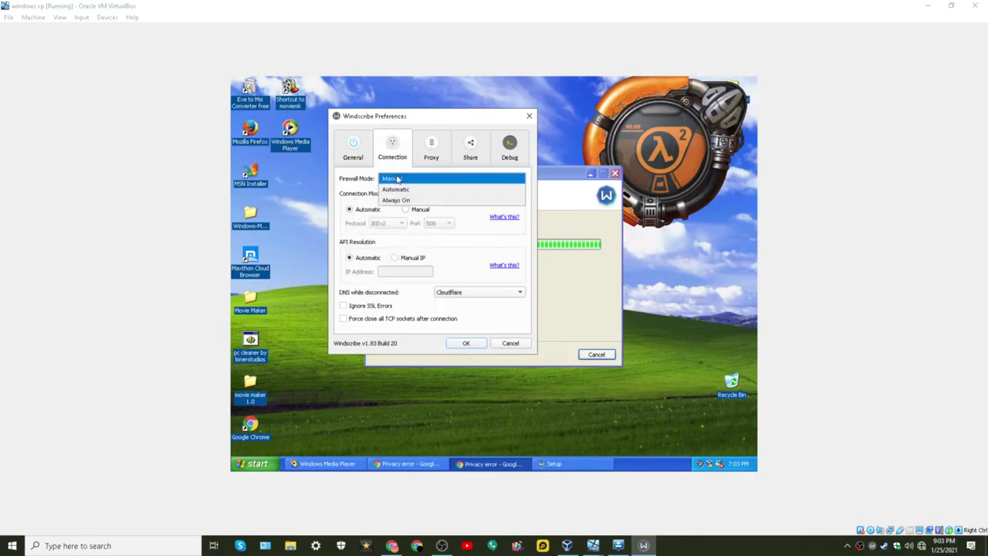
pyautogui.click(398, 178)
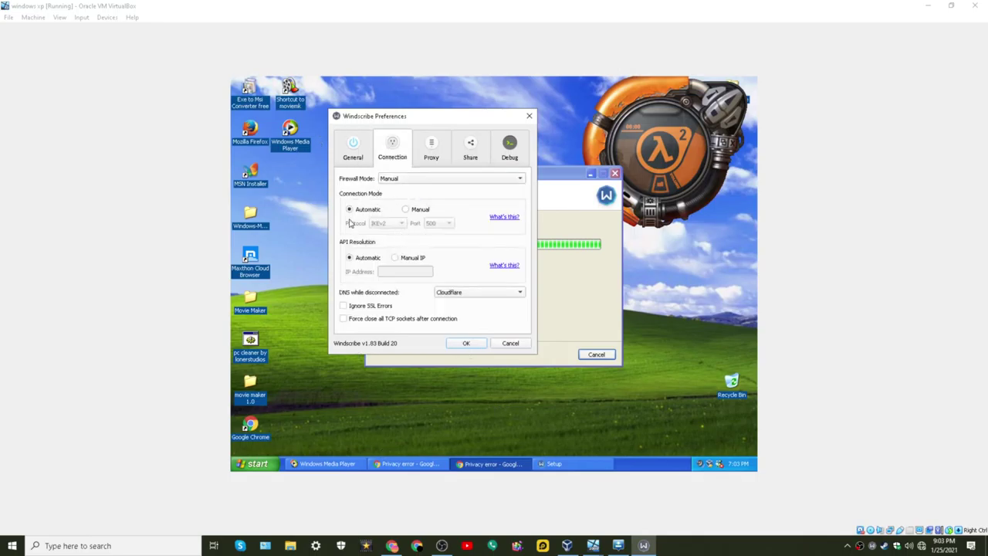
pyautogui.click(452, 294)
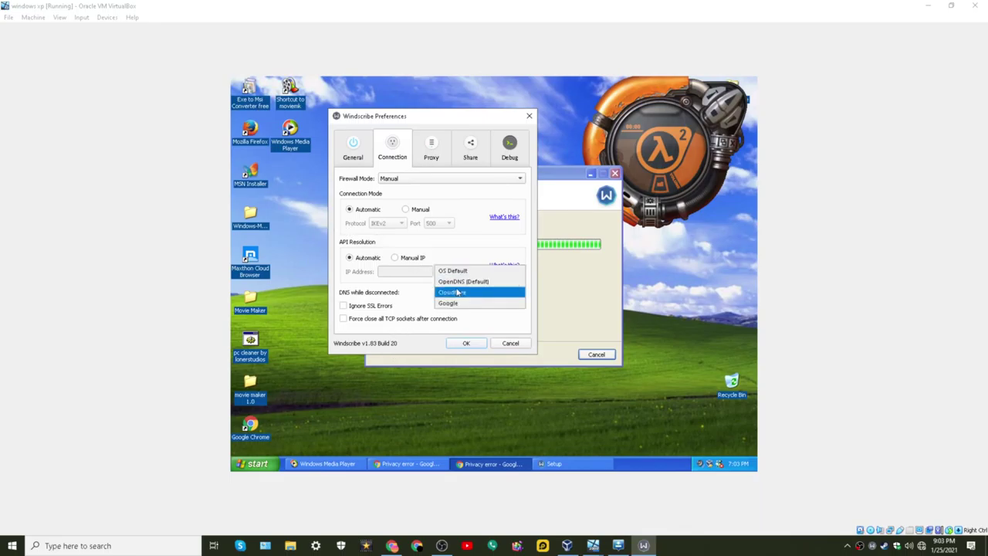
pyautogui.click(455, 293)
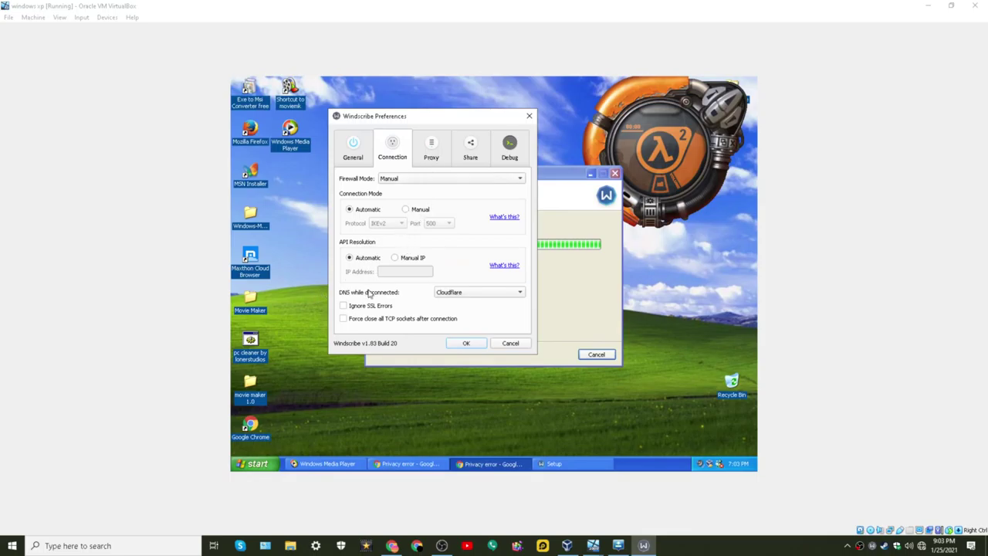
# Try enabling Ignore SSL Errors in Windscribe's connection preferences, then discard the changes and close the preferences
pyautogui.click(344, 306)
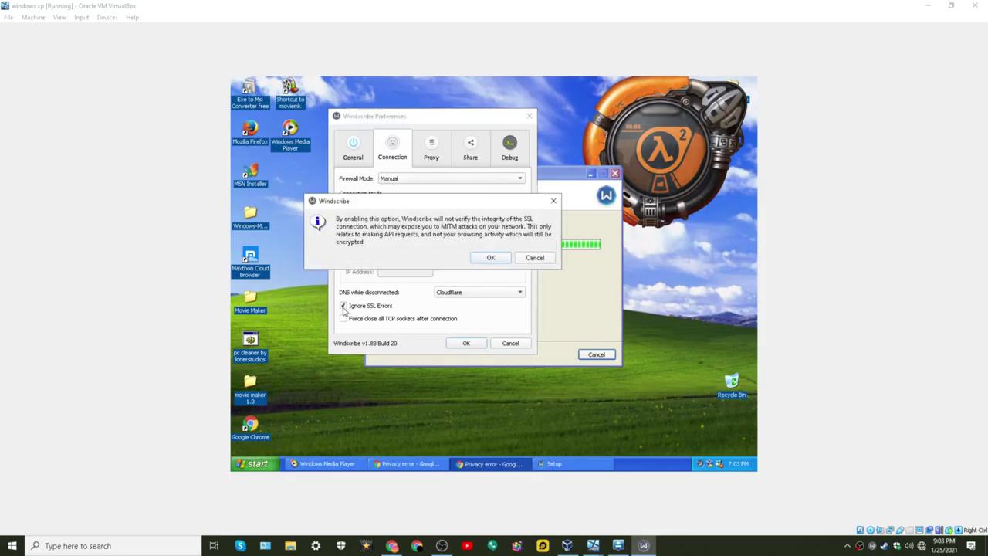
pyautogui.click(487, 258)
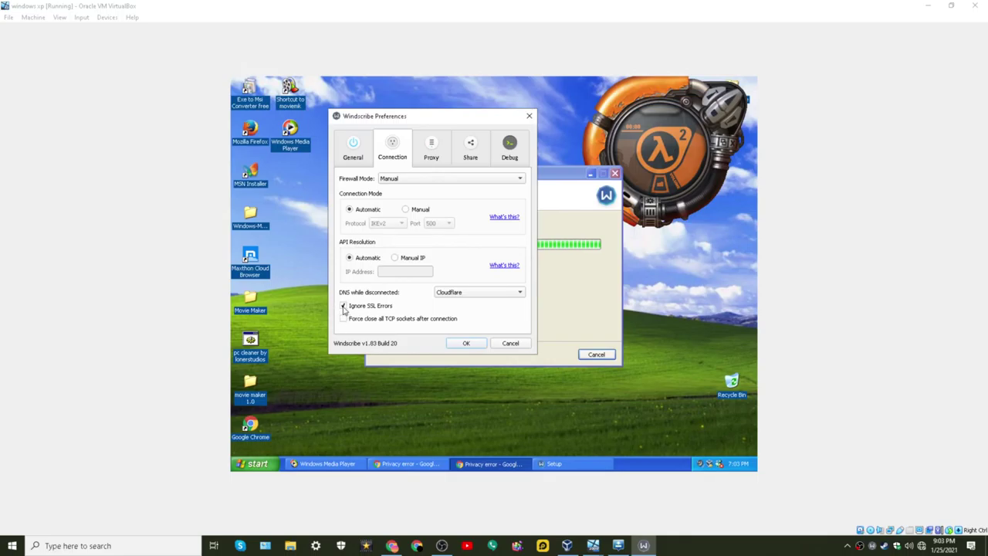
pyautogui.click(427, 148)
pyautogui.click(368, 159)
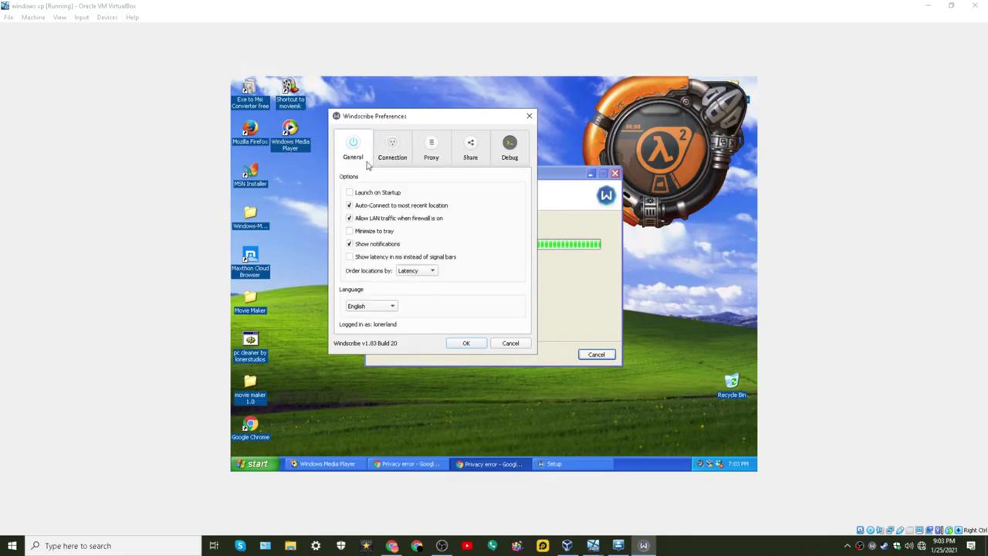
pyautogui.click(511, 343)
pyautogui.click(354, 201)
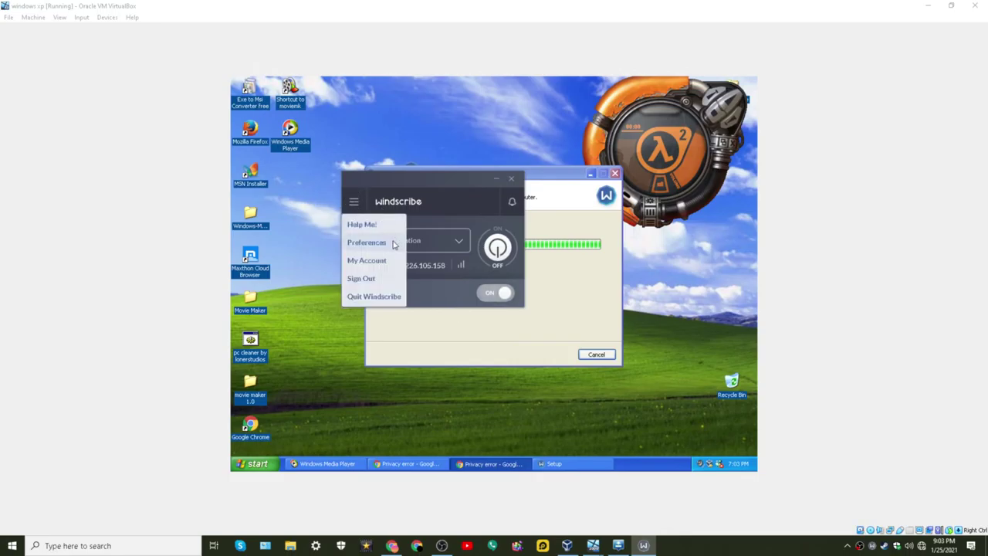
pyautogui.click(392, 244)
pyautogui.click(498, 341)
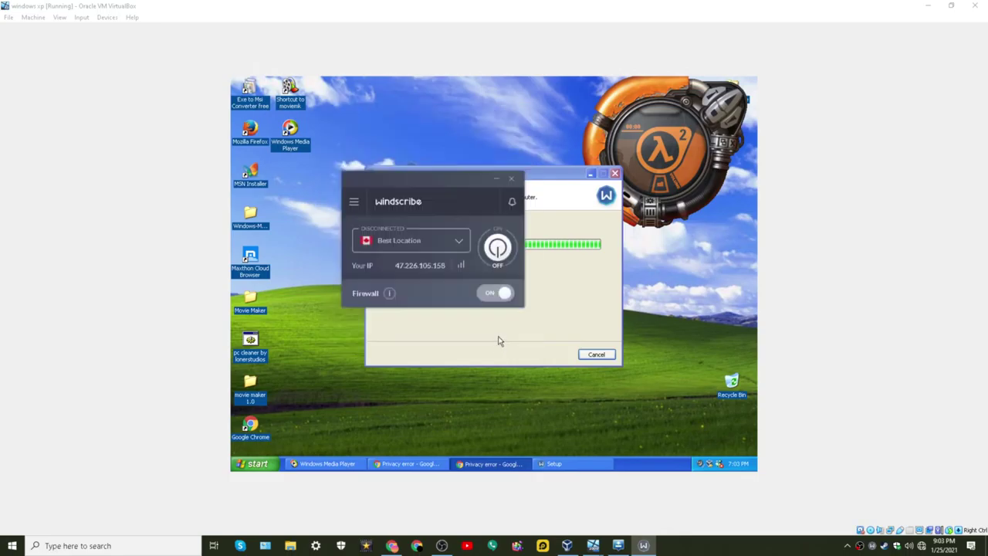
# Open the account page from Windscribe in the host's browser, then close that page and minimize the browser
pyautogui.click(354, 203)
pyautogui.click(375, 260)
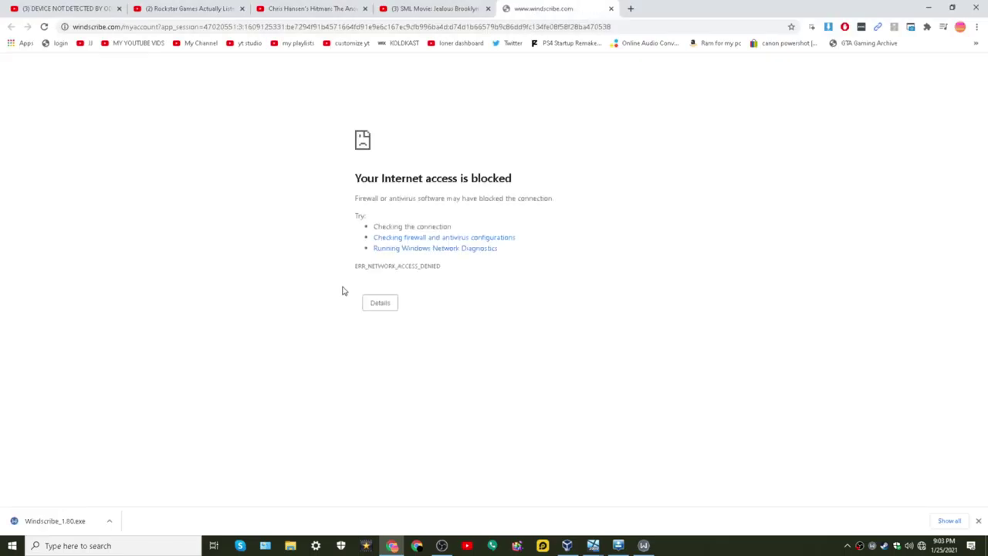
pyautogui.click(611, 9)
pyautogui.click(929, 7)
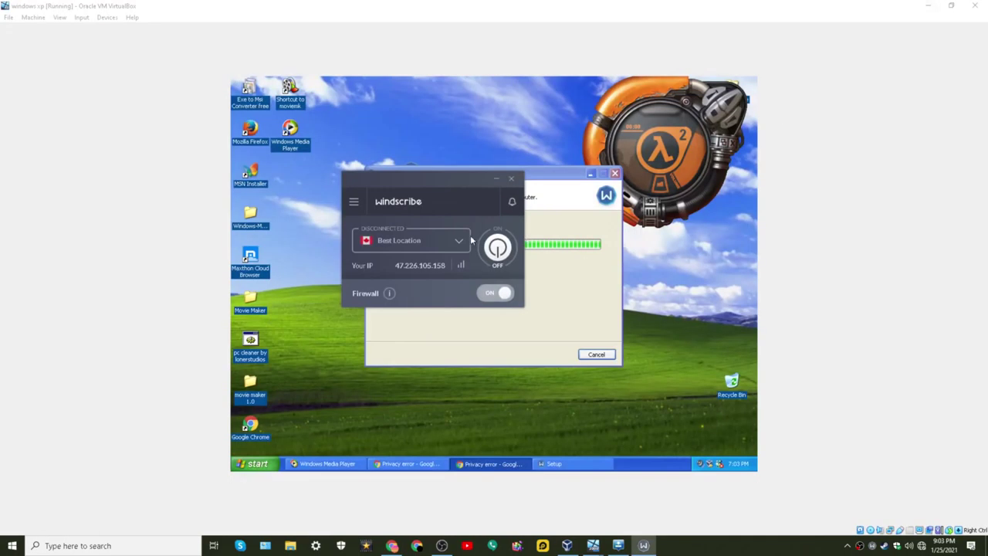
# Turn off Windscribe's firewall on the host computer and exit Windscribe
pyautogui.click(506, 293)
pyautogui.click(511, 179)
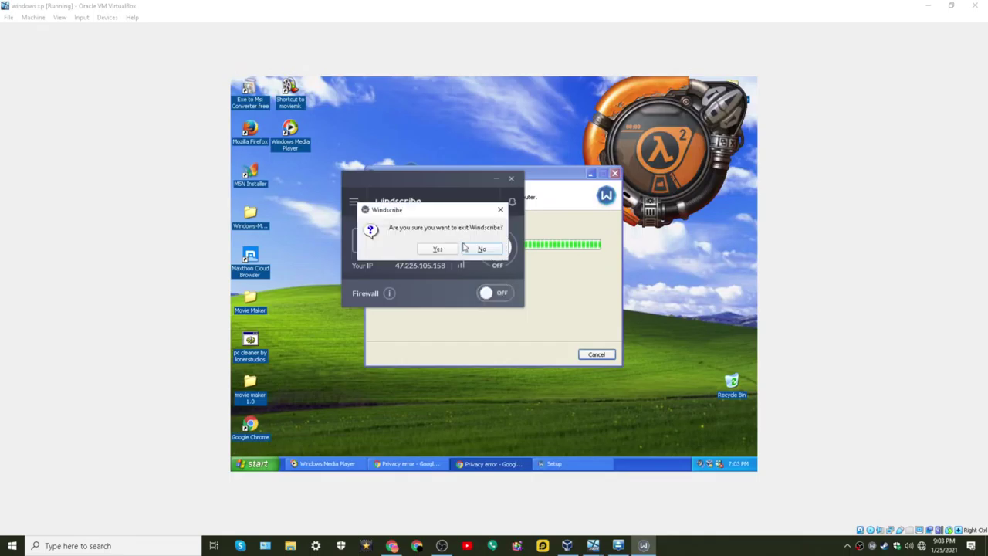
pyautogui.click(434, 250)
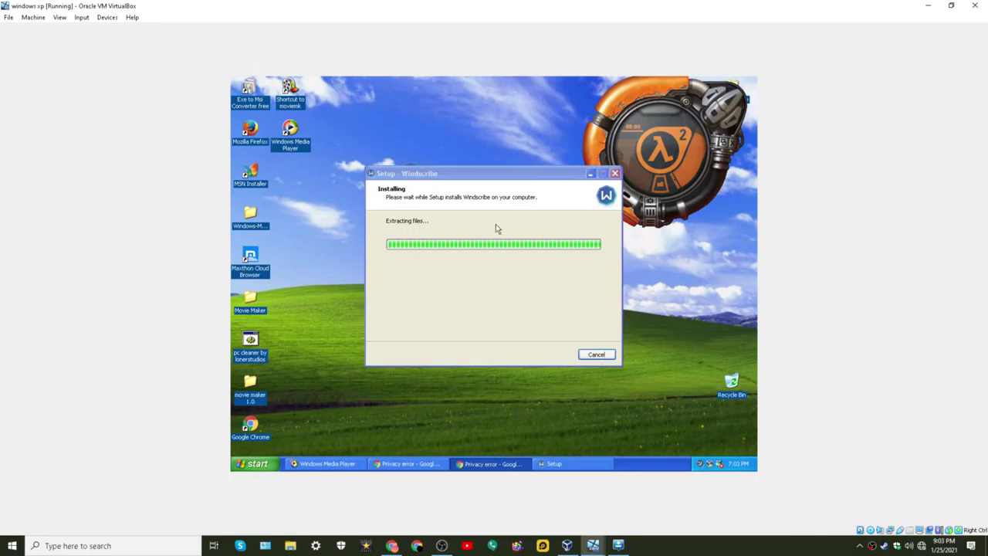
pyautogui.click(493, 464)
pyautogui.click(363, 359)
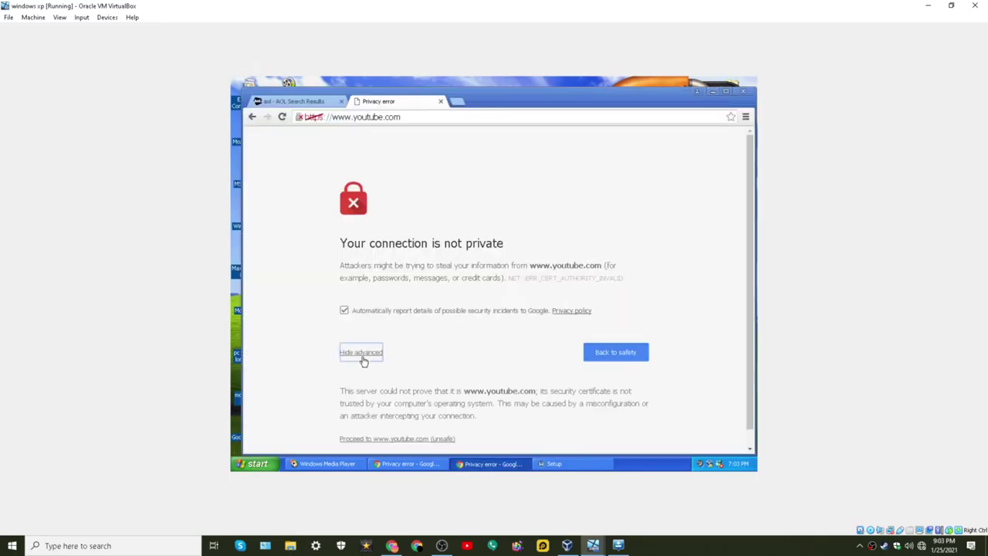
pyautogui.click(390, 438)
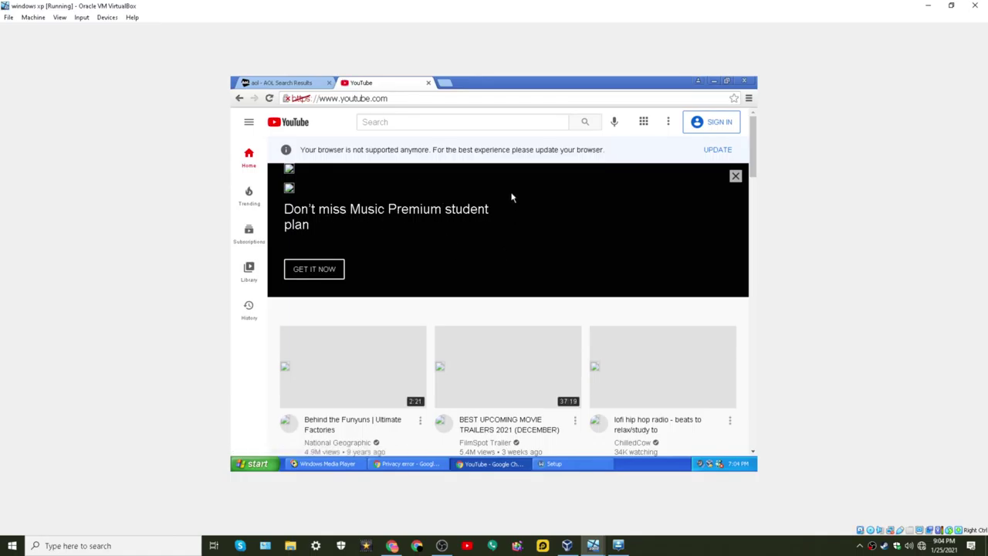
# Open the "lofi hip hop radio" live stream from YouTube's home page, decline the live TV offer and reload the video page
pyautogui.scroll(-5, 523, 167)
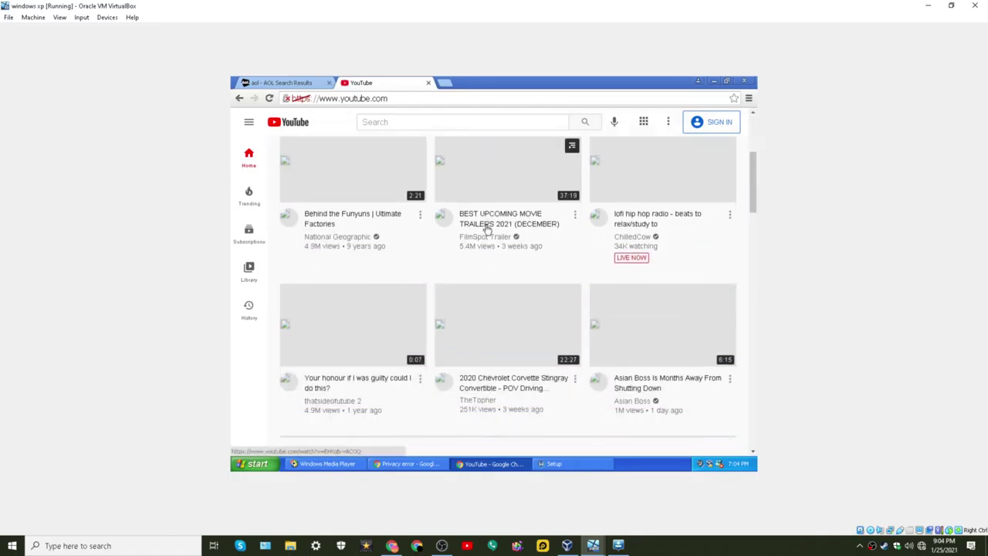
pyautogui.scroll(-4, 486, 229)
pyautogui.scroll(5, 490, 218)
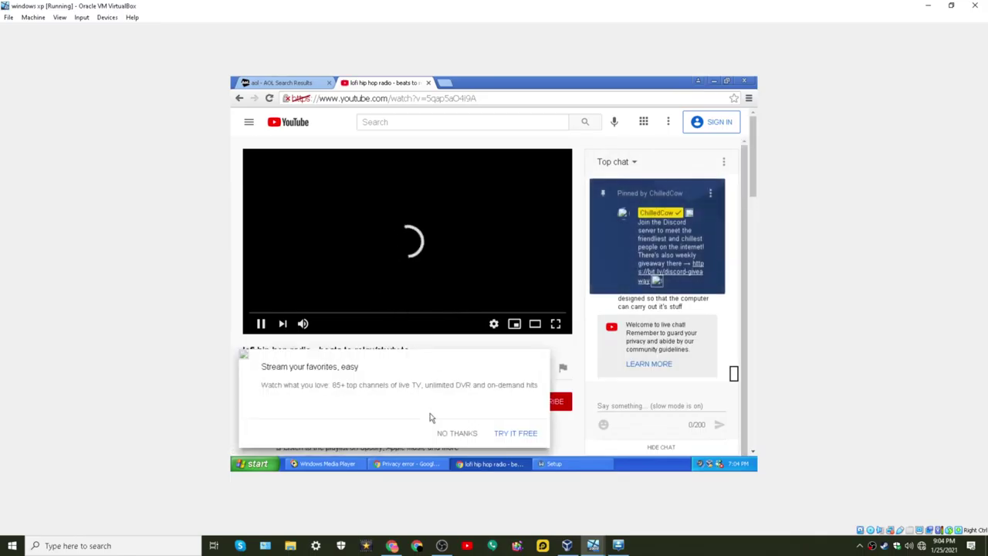
pyautogui.click(455, 432)
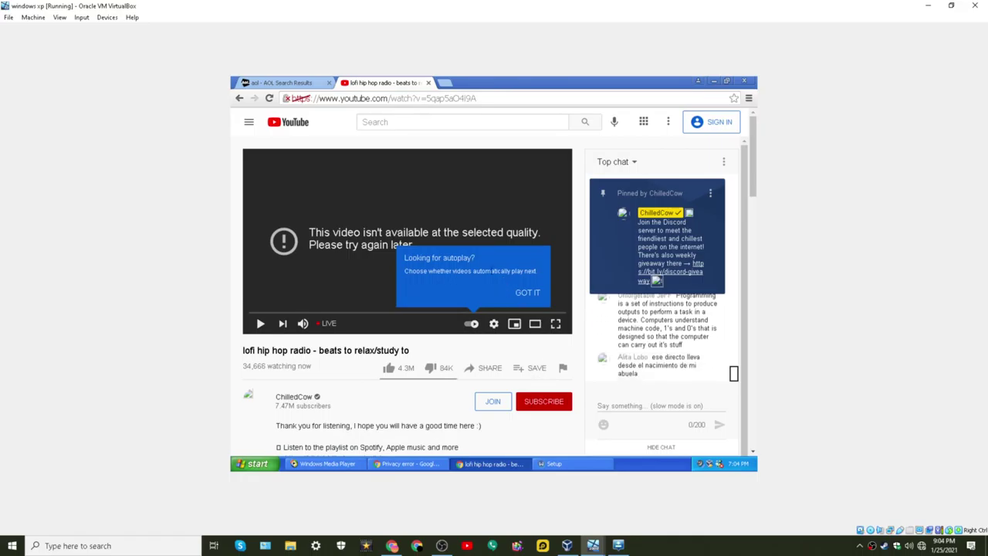
pyautogui.press('F5')
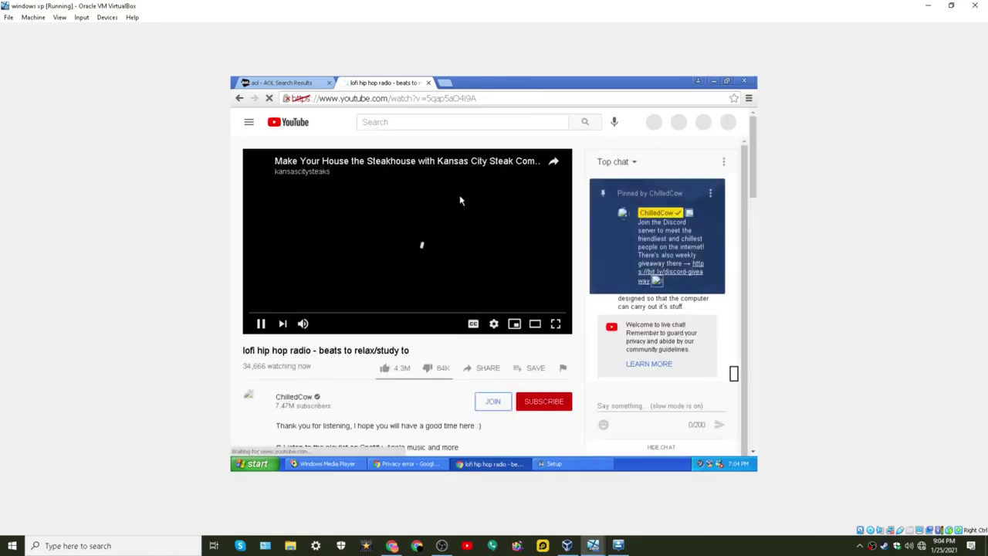
# Copy the web address of the "lofi hip hop radio" video and close the Chrome window
pyautogui.rightClick(410, 103)
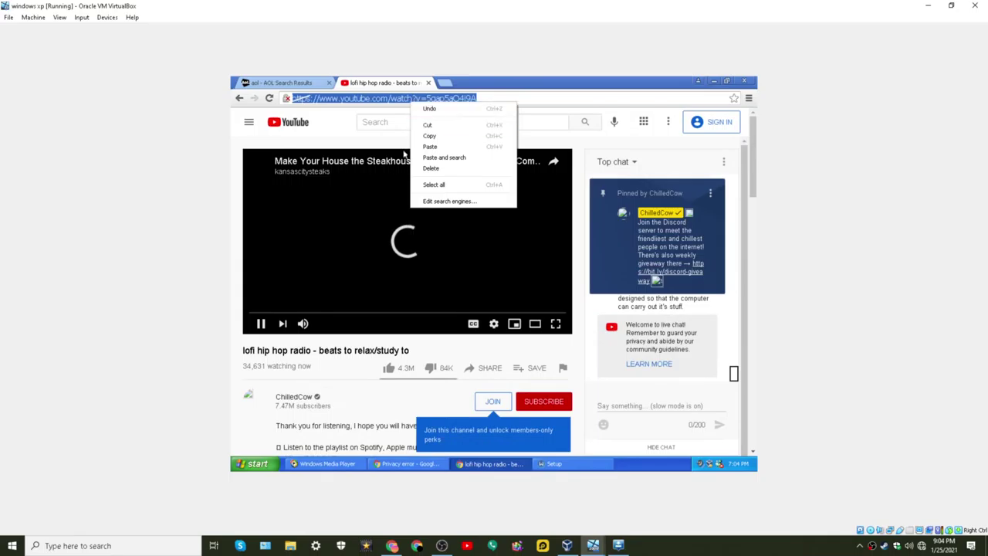
pyautogui.click(423, 136)
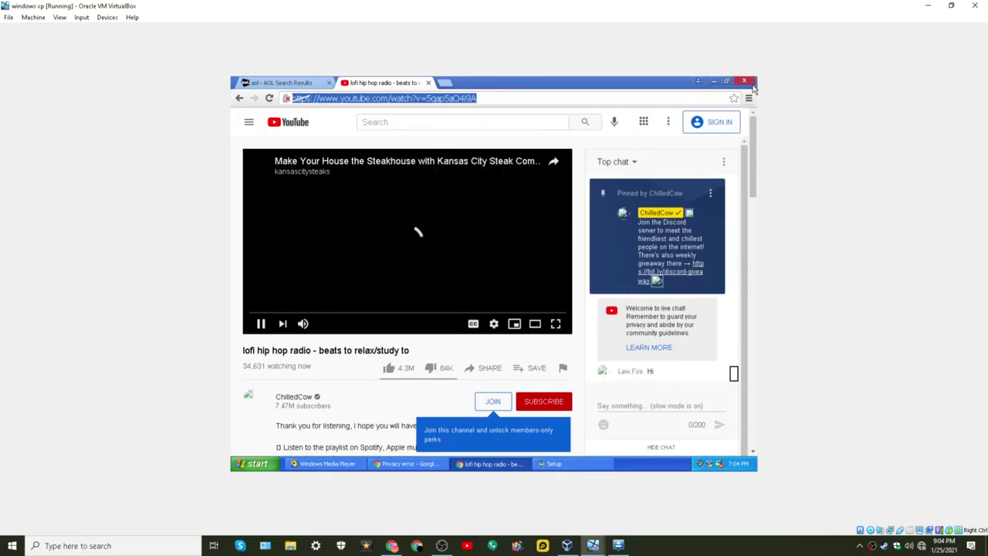
pyautogui.click(744, 81)
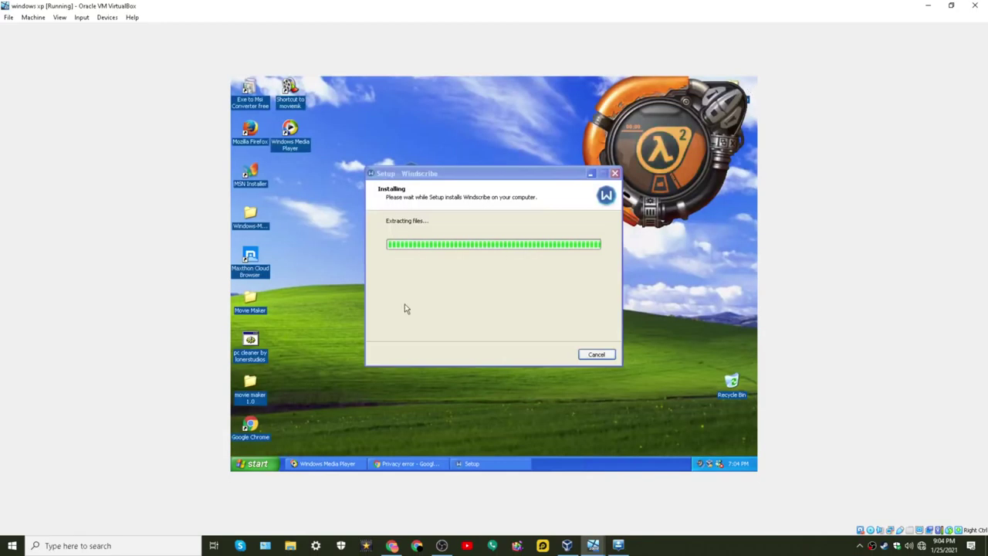
# Load the copied YouTube address in Mozilla Firefox without making it the default browser, and decline the live TV offer
pyautogui.doubleClick(249, 128)
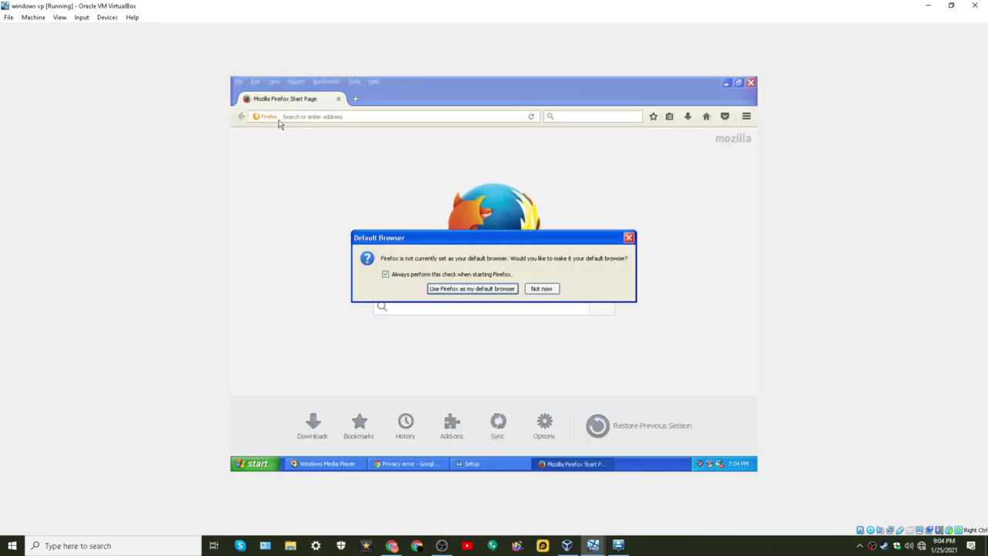
pyautogui.click(540, 287)
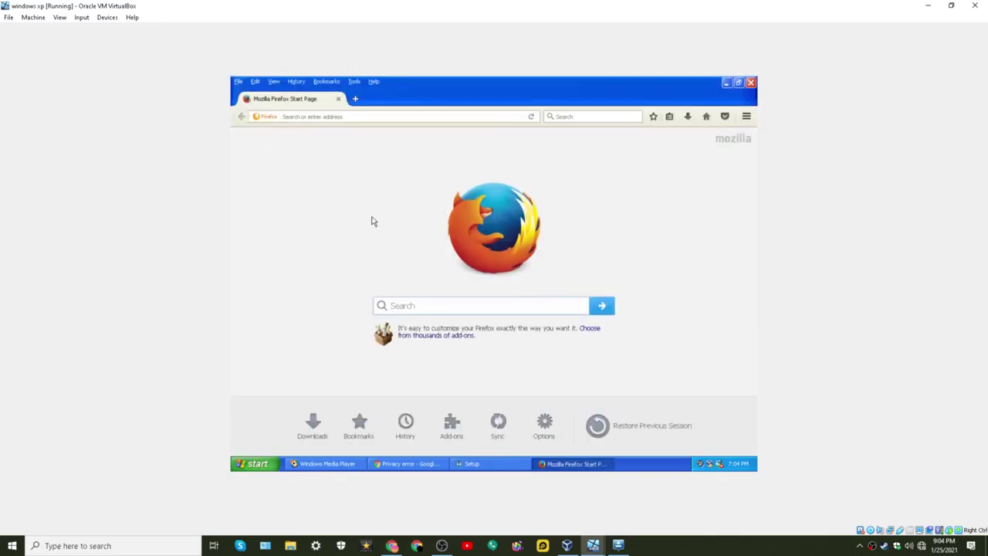
pyautogui.rightClick(379, 117)
pyautogui.click(393, 161)
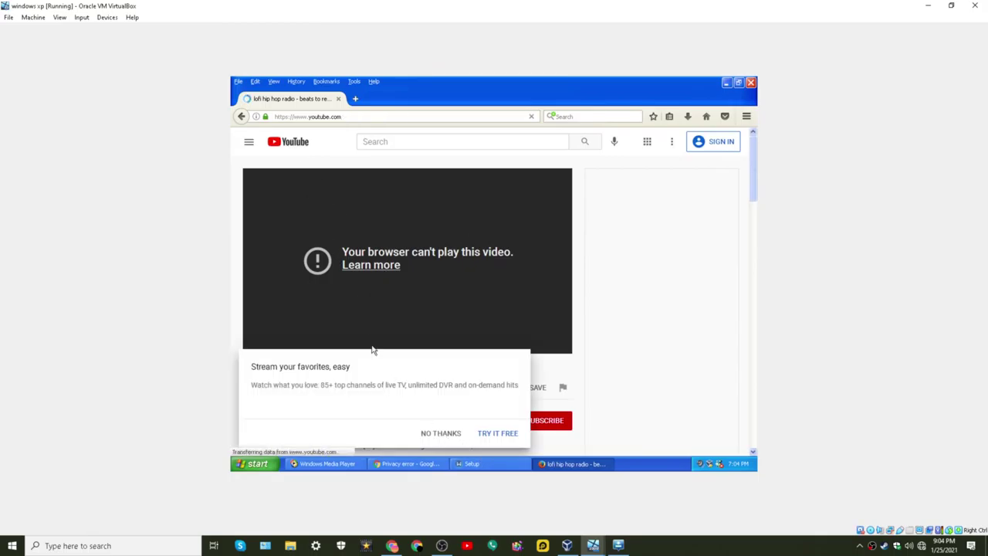
pyautogui.click(436, 435)
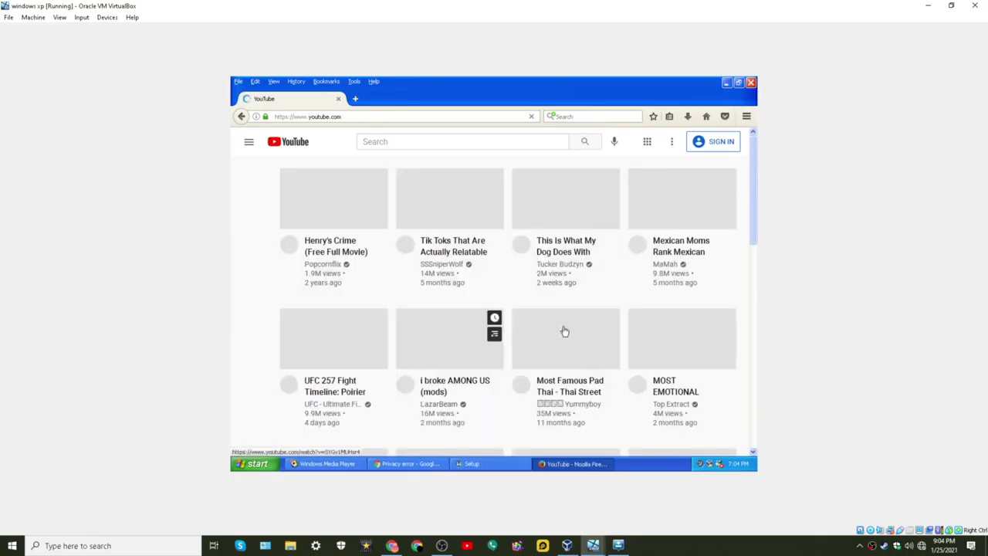
# Play "Mexican Moms Rank Mexican Snacks" from YouTube's home page, skipping the YouTube Premium trial and dismissing the sign-in notice
pyautogui.scroll(-2, 489, 363)
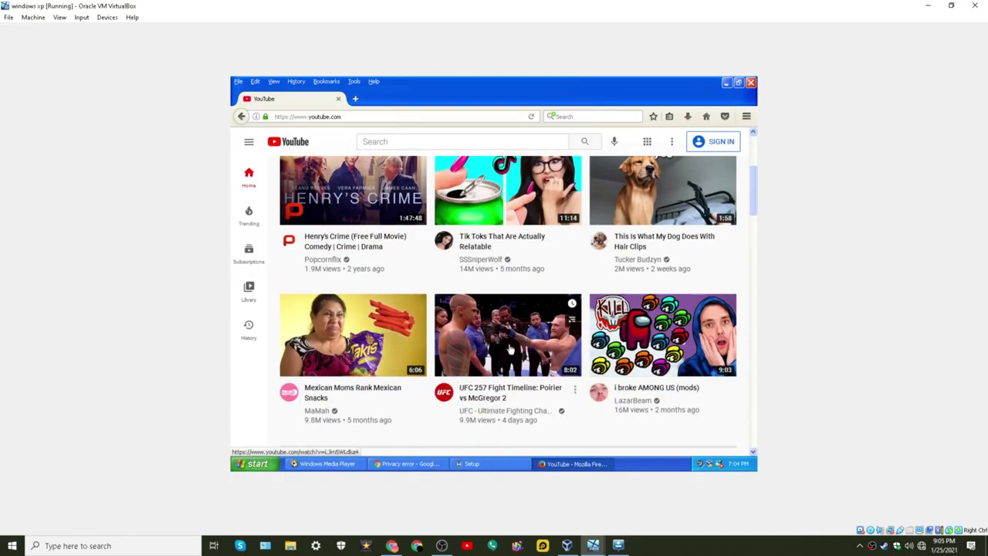
pyautogui.click(339, 324)
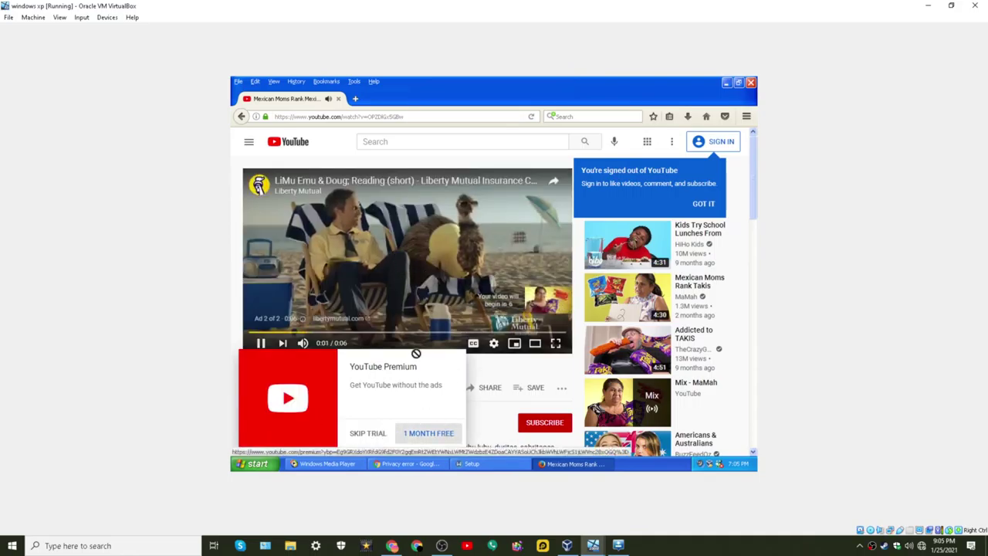
pyautogui.click(370, 434)
pyautogui.click(696, 209)
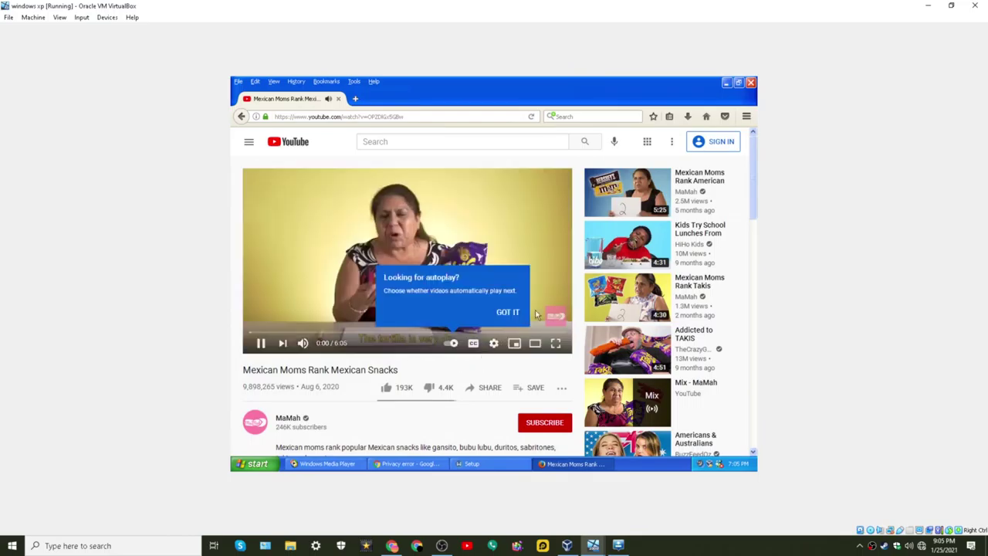
# Dismiss the autoplay notice and player settings on the YouTube video, pause playback and close the Firefox window
pyautogui.click(507, 311)
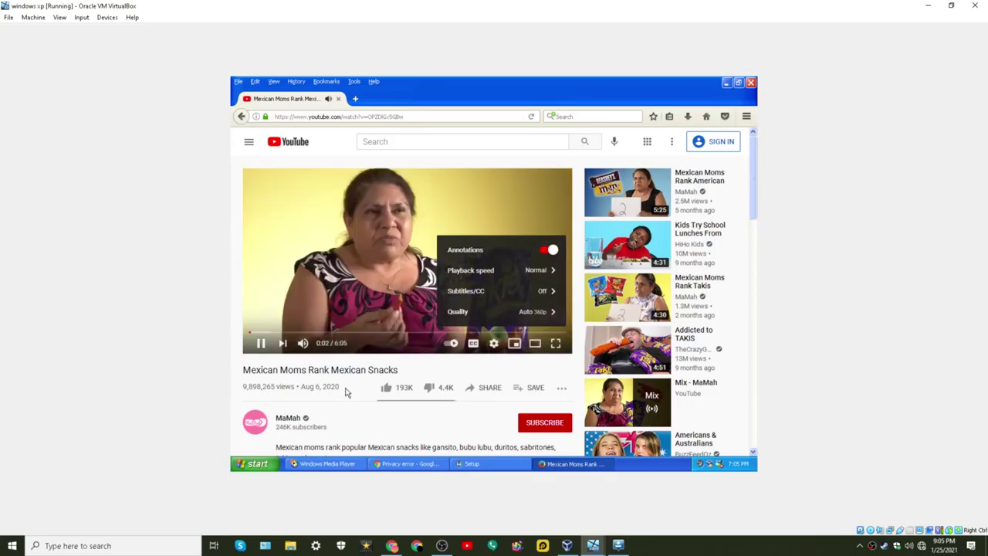
pyautogui.click(347, 393)
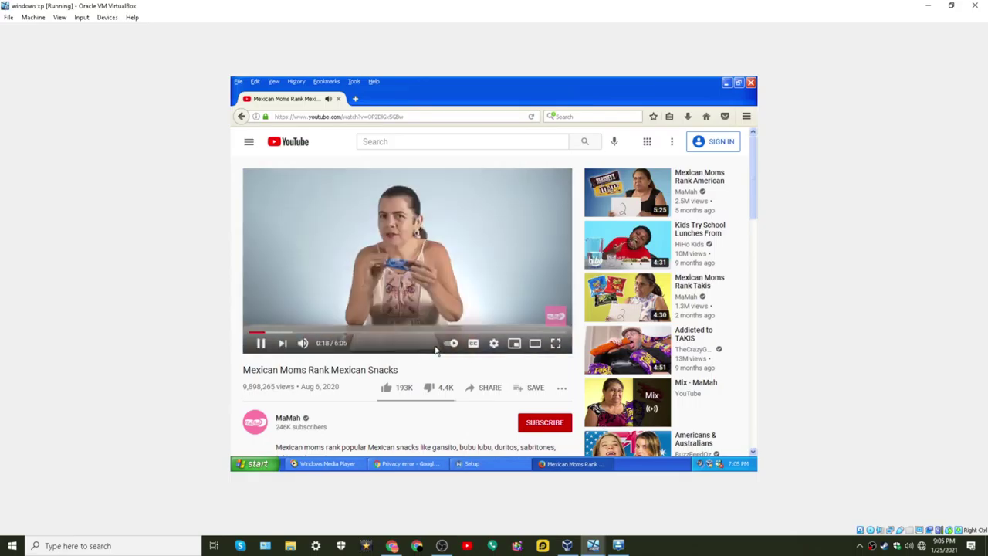
pyautogui.click(494, 253)
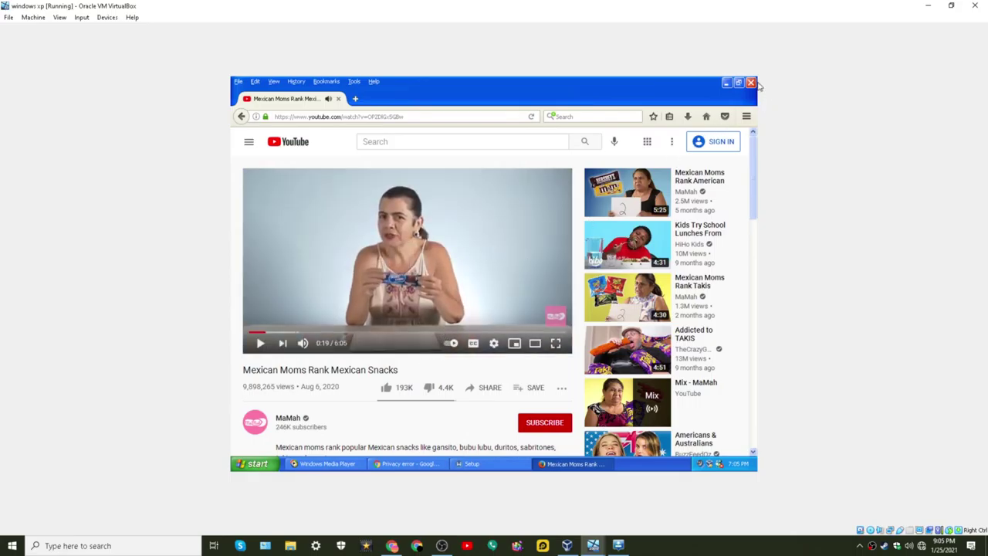
pyautogui.click(750, 83)
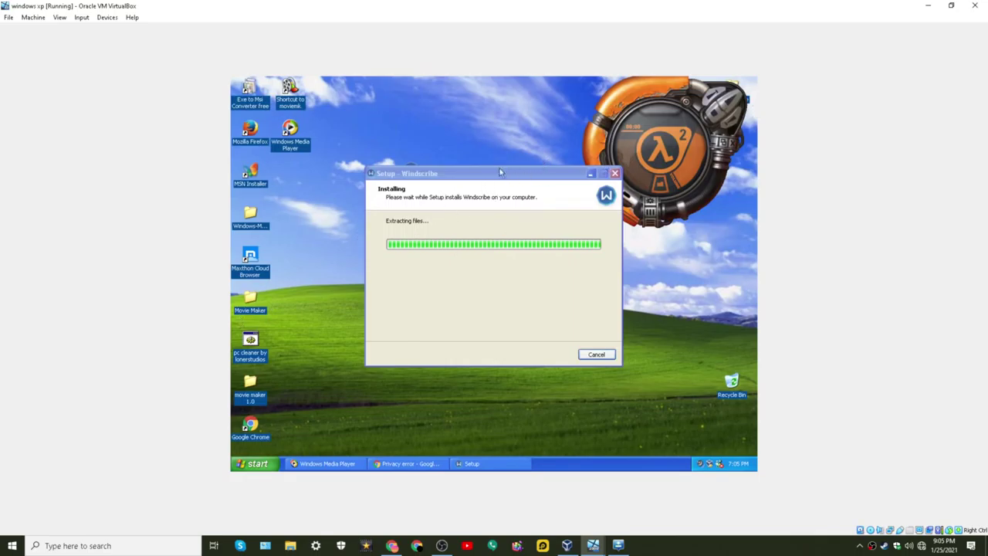
pyautogui.click(984, 5)
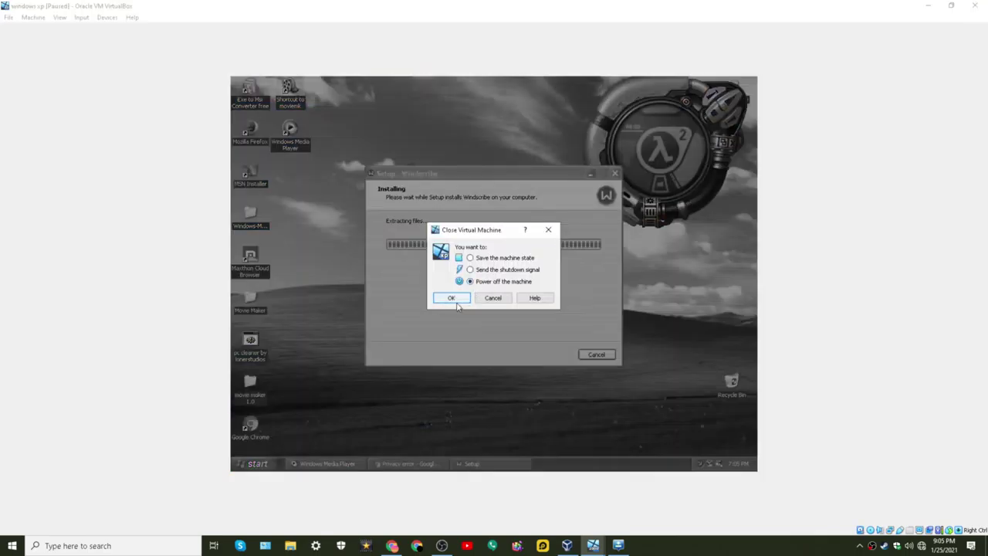
pyautogui.click(479, 298)
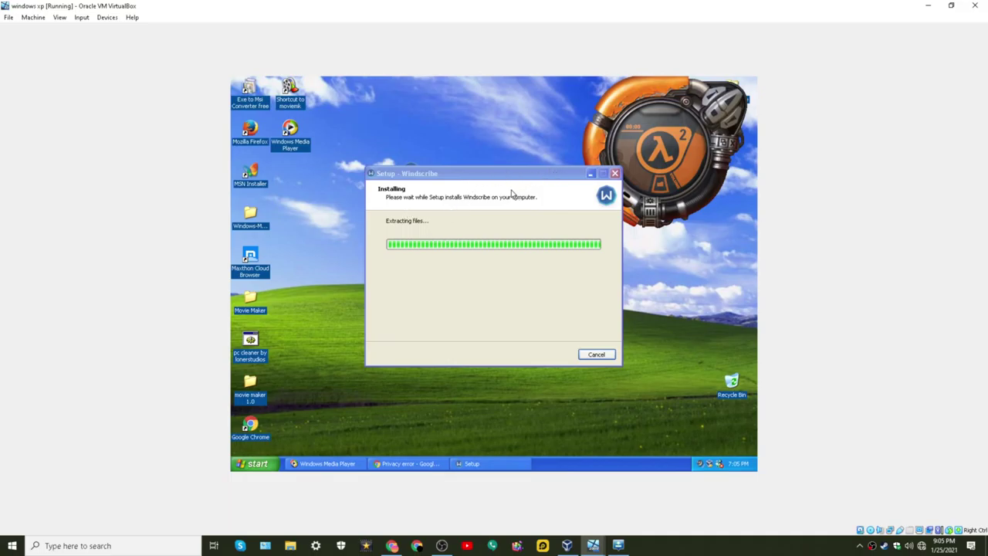
pyautogui.click(255, 463)
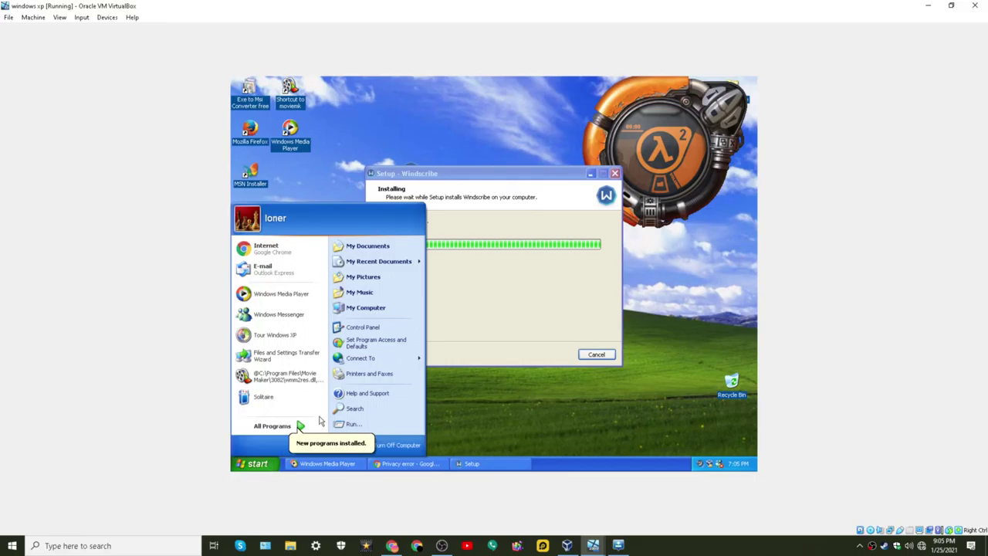
pyautogui.click(282, 426)
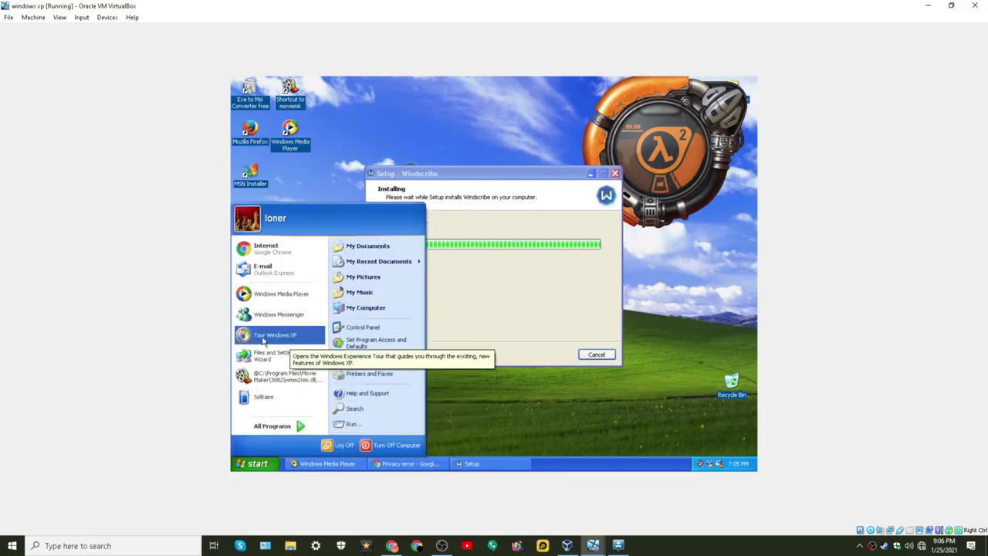
pyautogui.click(505, 301)
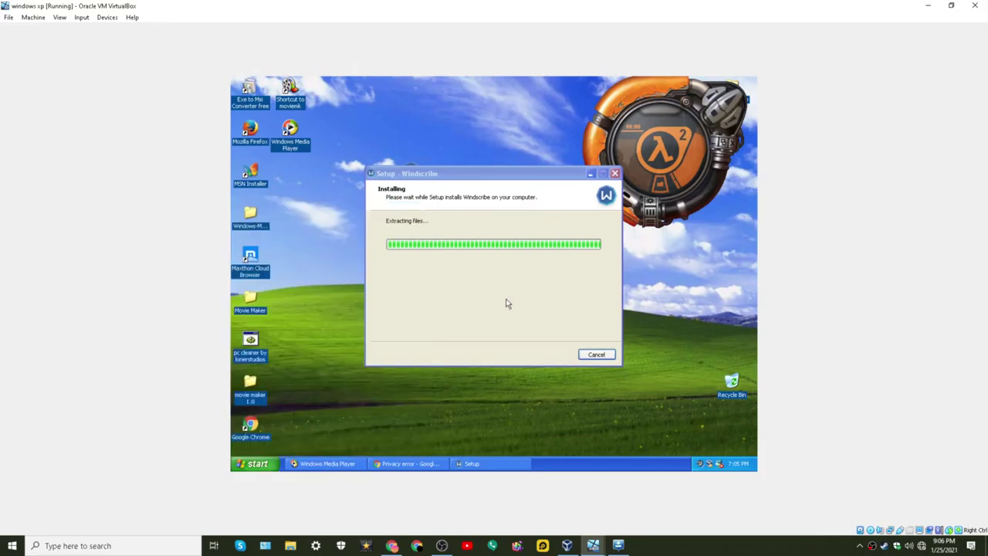